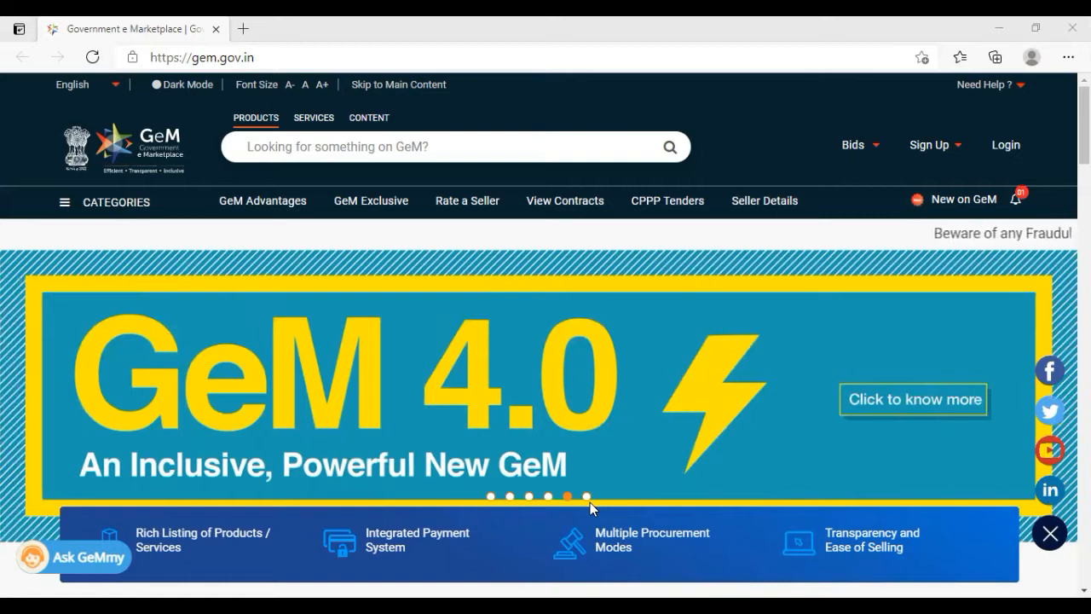
{"action": "left_click", "coordinate": [587, 496]}
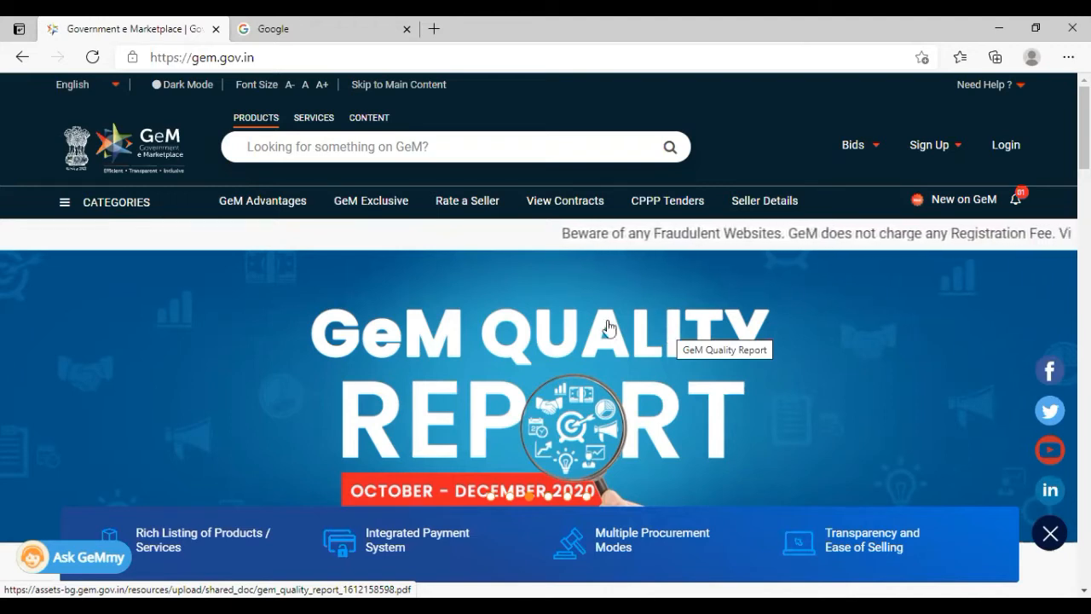
Switch to the open Google page, search for "gem registration" and dismiss the location request
{"action": "left_click", "coordinate": [372, 24]}
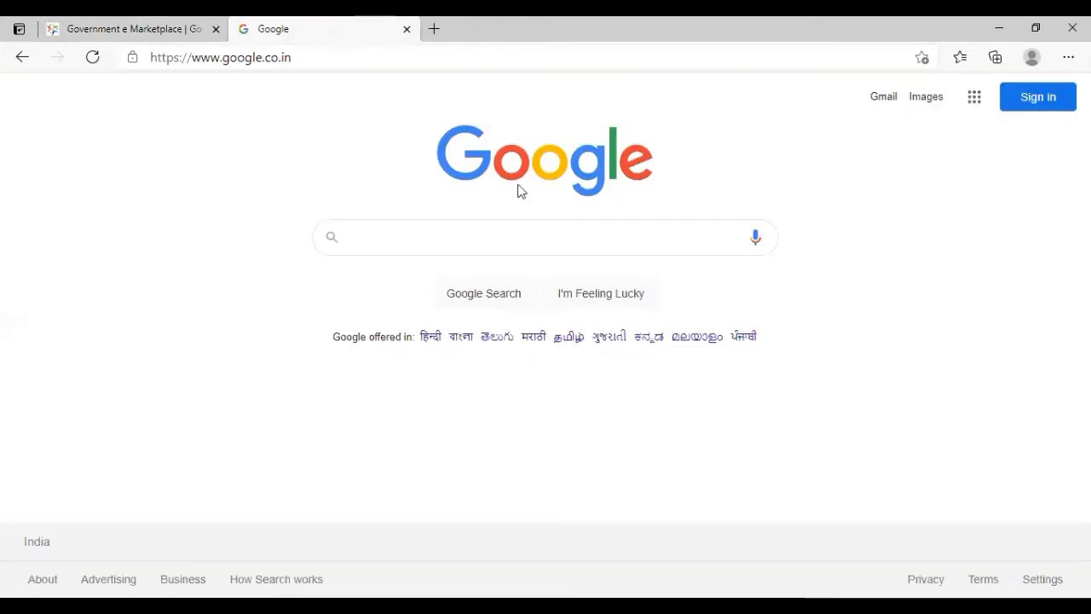
{"action": "left_click", "coordinate": [610, 238]}
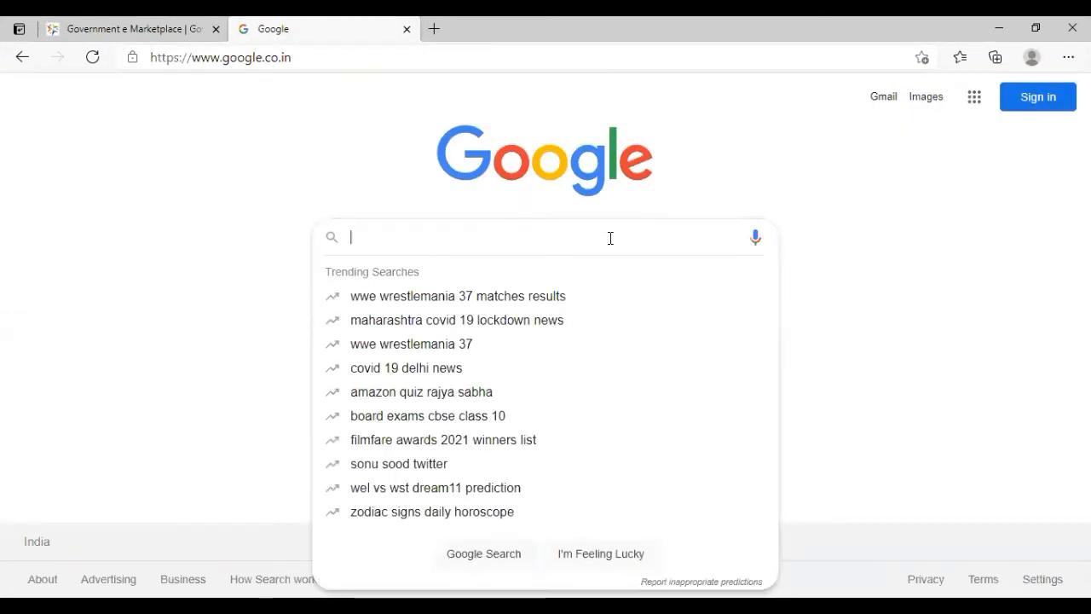
{"action": "type", "text": "gem re"}
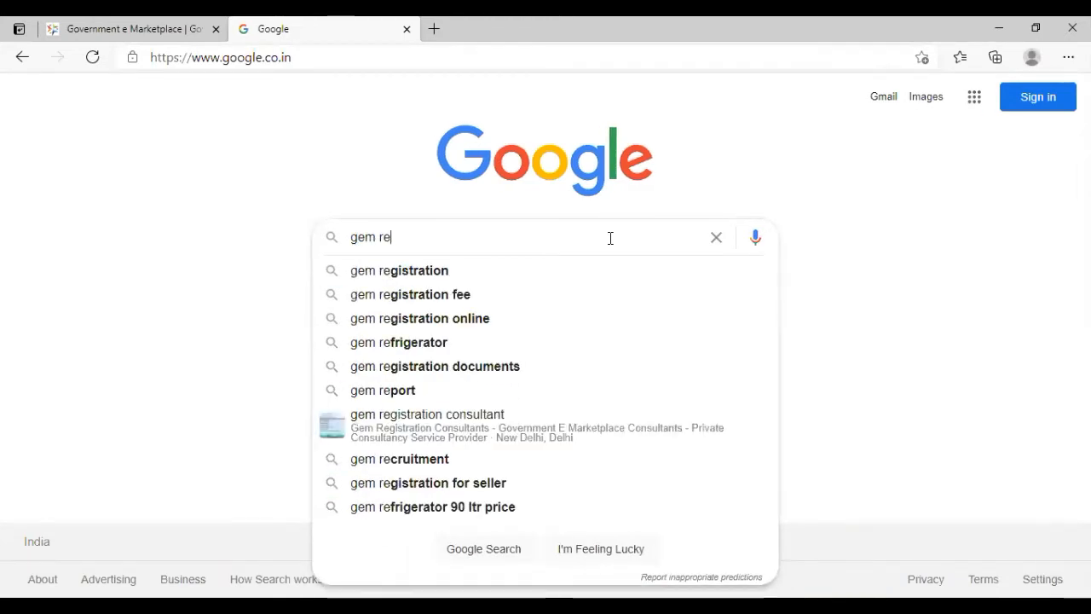
{"action": "type", "text": "gistration"}
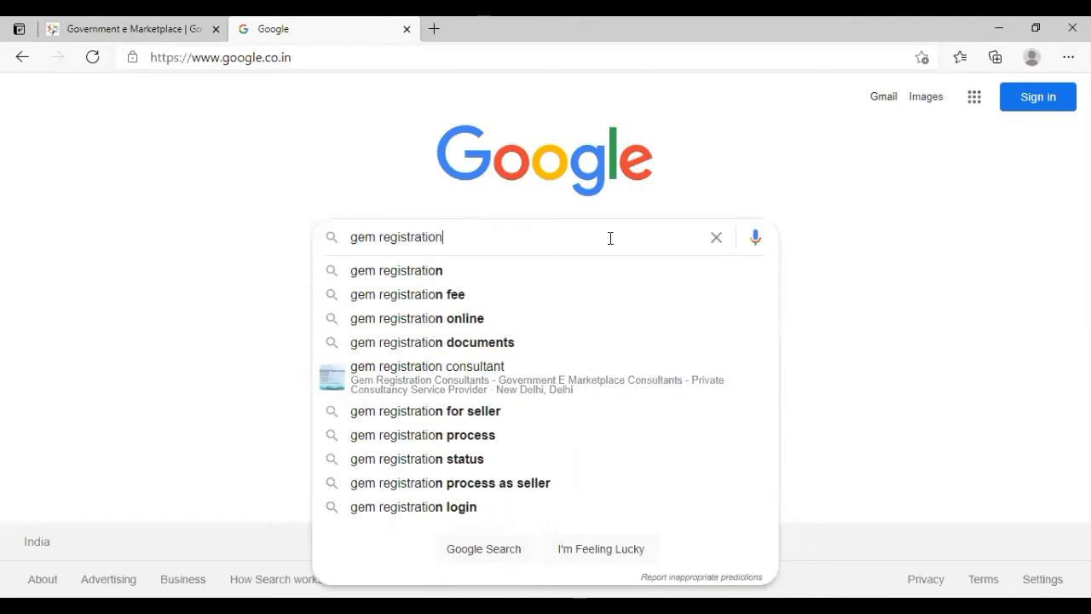
{"action": "key", "text": "Return"}
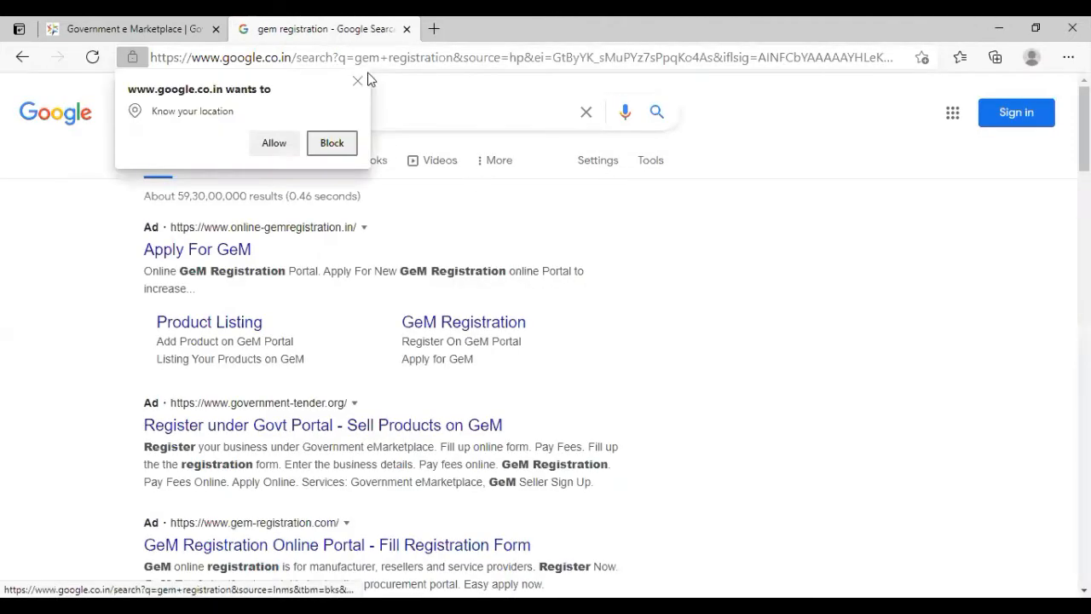
{"action": "left_click", "coordinate": [358, 79]}
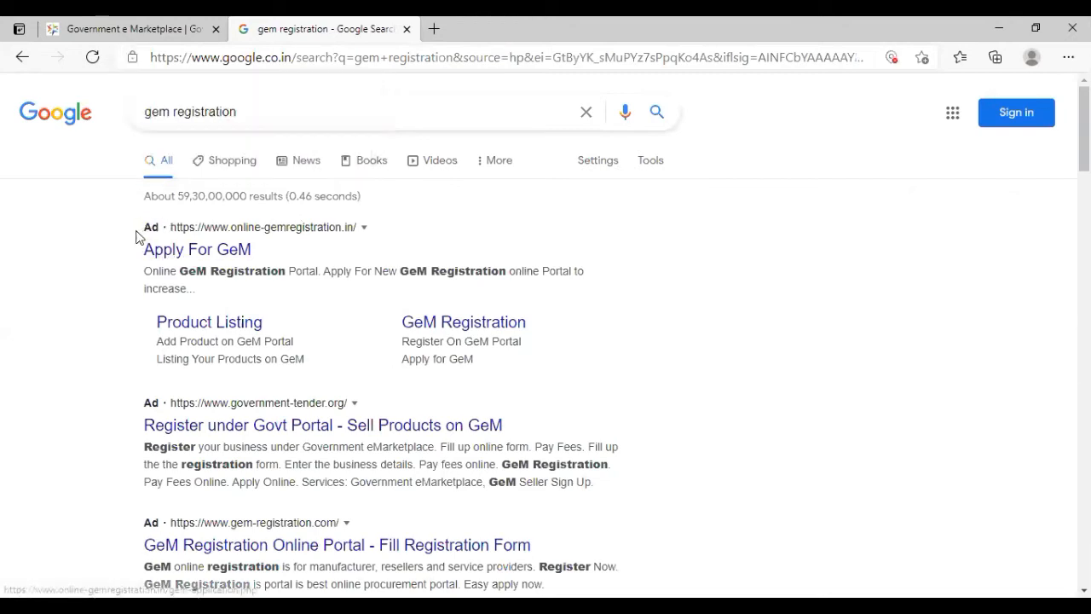
Open the "Apply For GeM" ad result in a new tab and look through its registration form and Procedure section
{"action": "scroll", "coordinate": [237, 304], "scroll_direction": "down", "scroll_amount": 2}
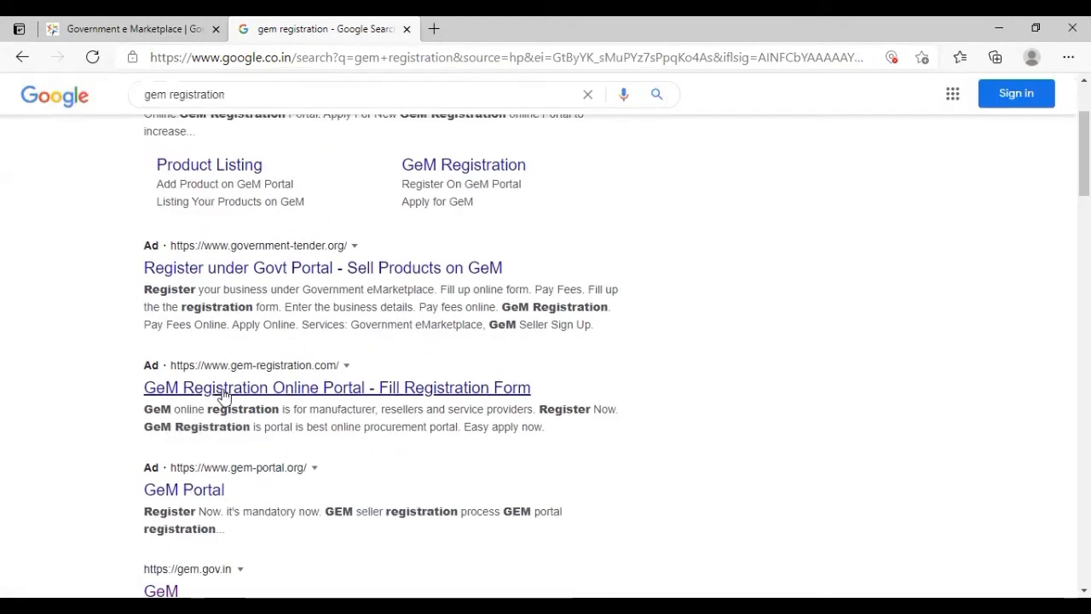
{"action": "scroll", "coordinate": [296, 424], "scroll_direction": "down", "scroll_amount": 1}
{"action": "scroll", "coordinate": [384, 432], "scroll_direction": "up", "scroll_amount": 2}
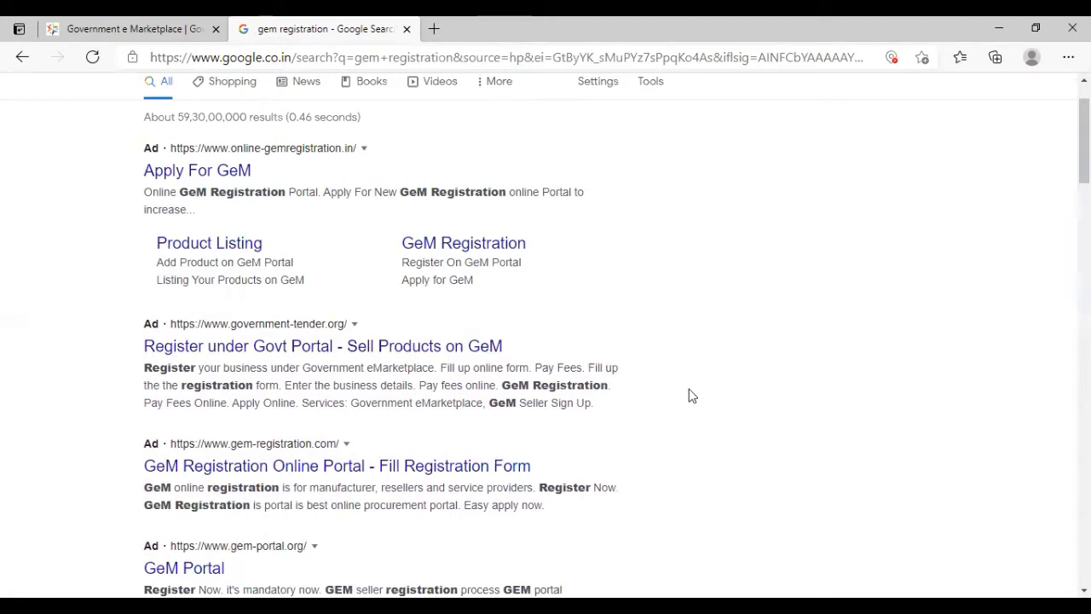
{"action": "right_click", "coordinate": [242, 170]}
{"action": "left_click", "coordinate": [502, 25]}
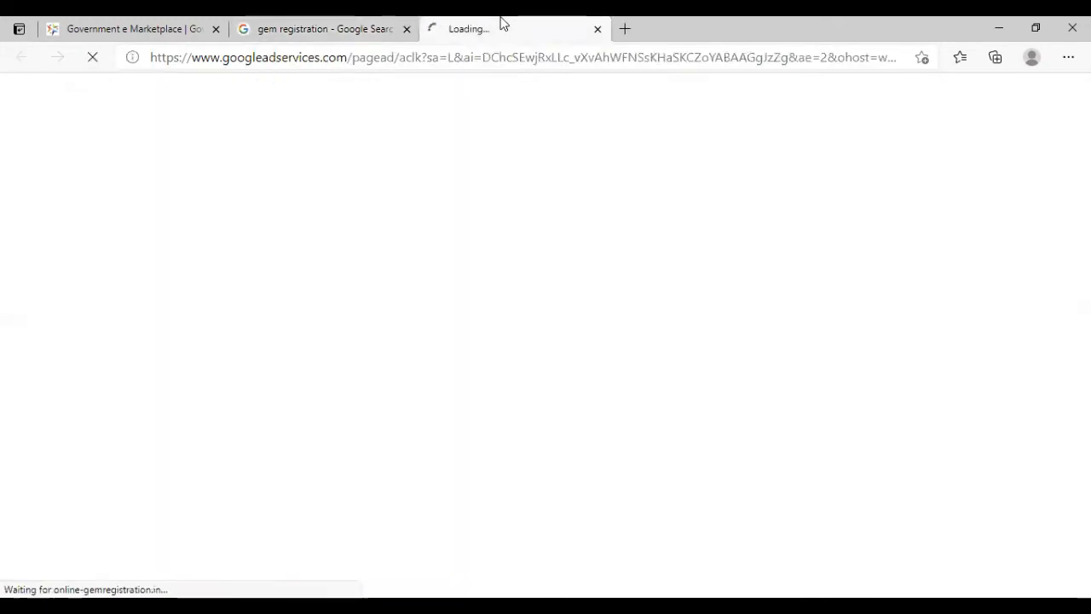
{"action": "scroll", "coordinate": [333, 274], "scroll_direction": "down", "scroll_amount": 2}
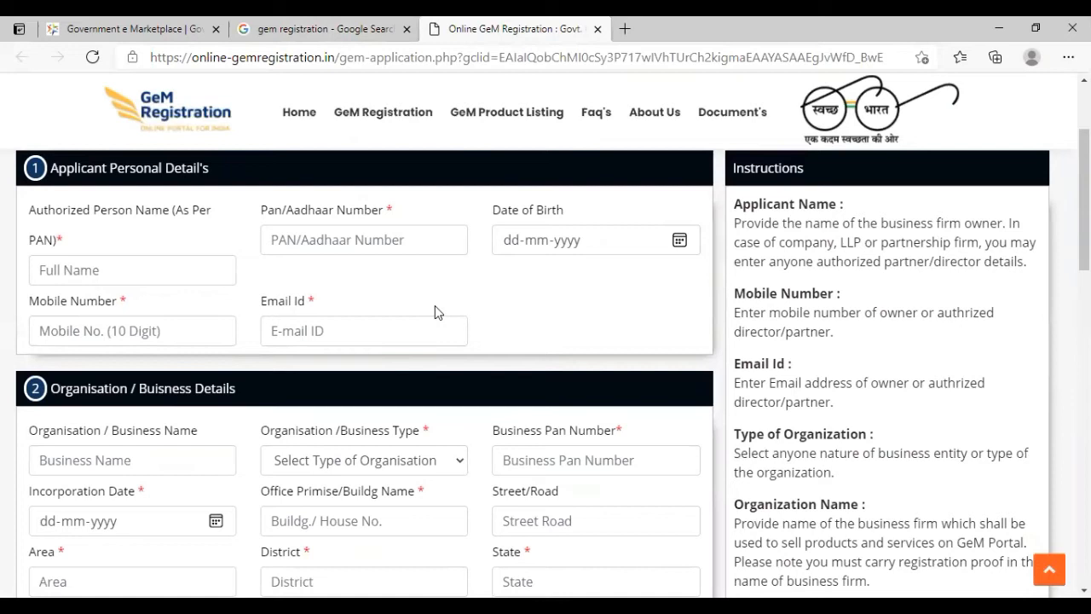
{"action": "scroll", "coordinate": [511, 306], "scroll_direction": "up", "scroll_amount": 2}
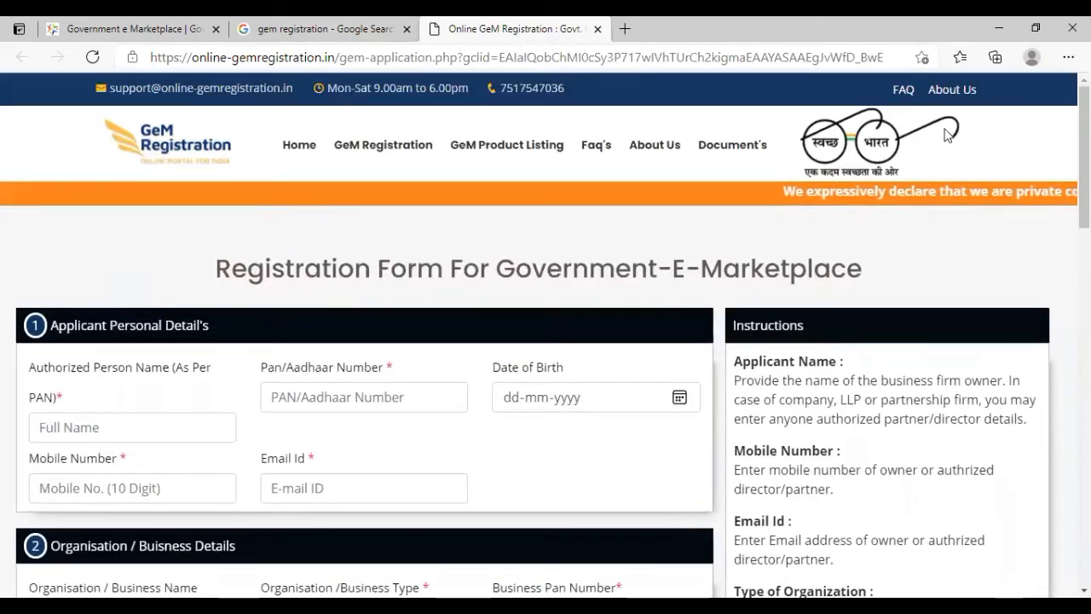
{"action": "scroll", "coordinate": [848, 230], "scroll_direction": "down", "scroll_amount": 5}
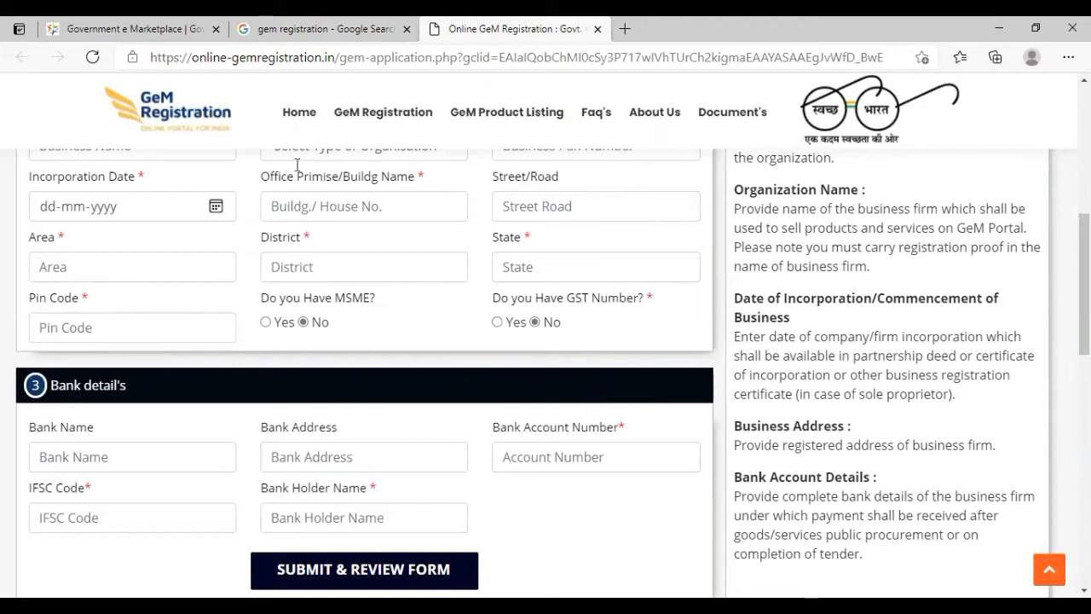
{"action": "scroll", "coordinate": [592, 298], "scroll_direction": "down", "scroll_amount": 4}
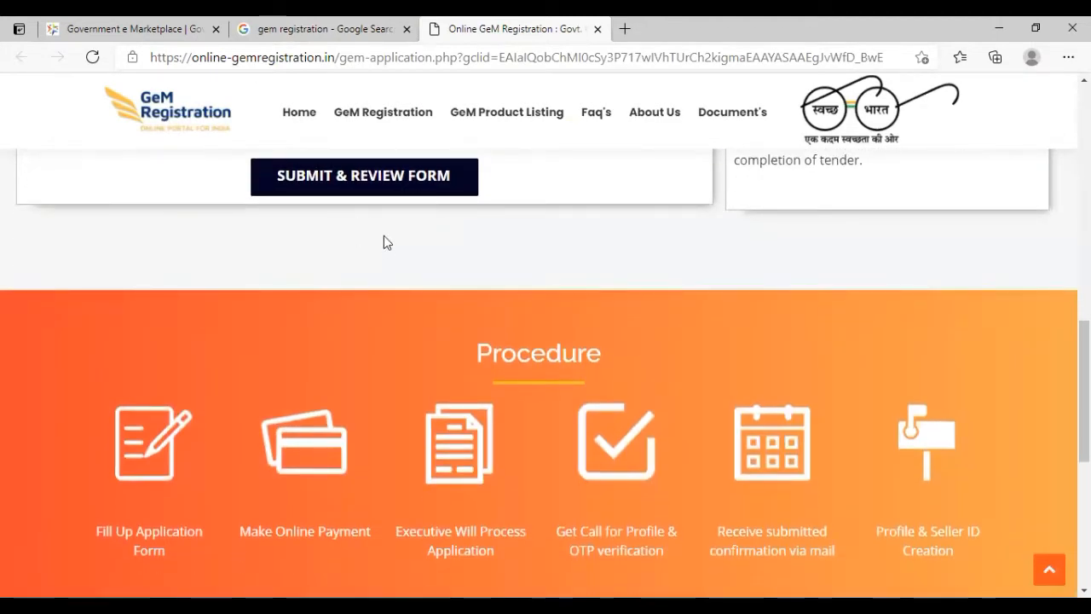
Open the "Register under Govt Portal - Sell Products on GeM" ad result in a new tab and dismiss its helpdesk support form
{"action": "left_click", "coordinate": [323, 29]}
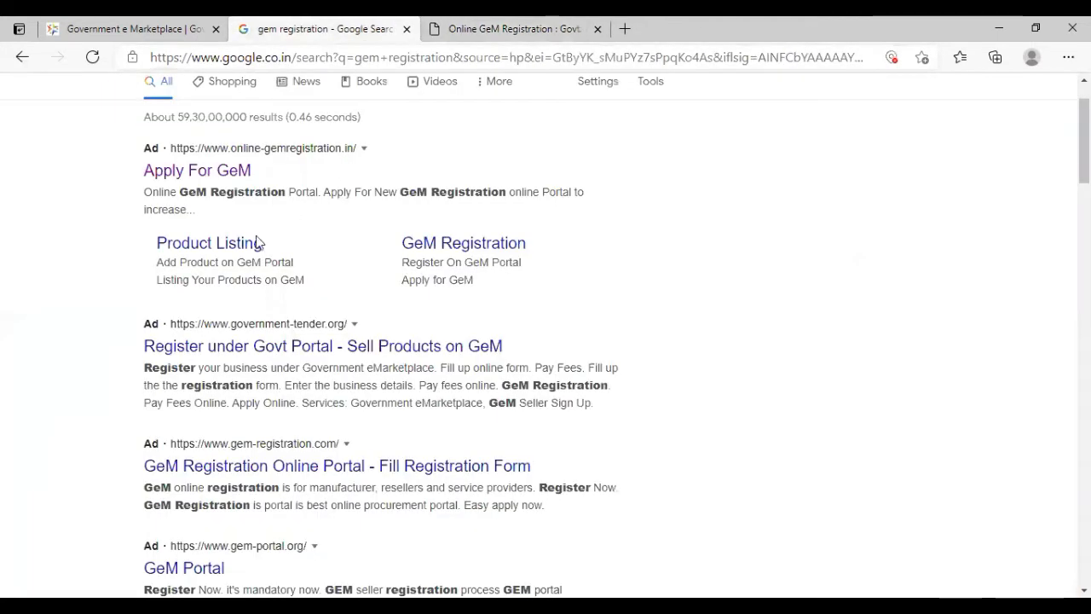
{"action": "right_click", "coordinate": [251, 349]}
{"action": "left_click", "coordinate": [311, 359]}
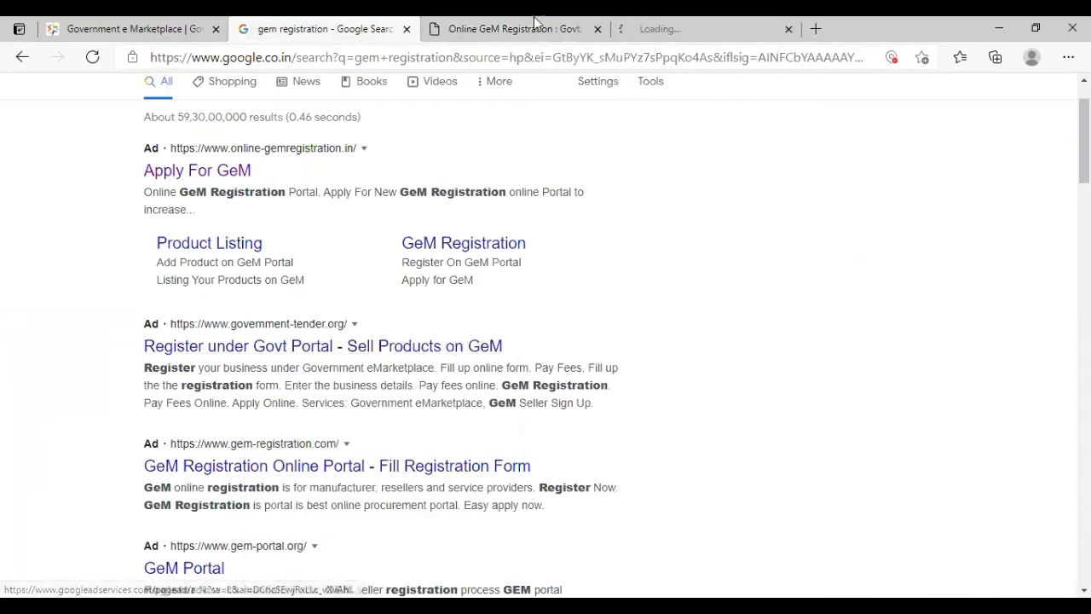
{"action": "left_click", "coordinate": [645, 28]}
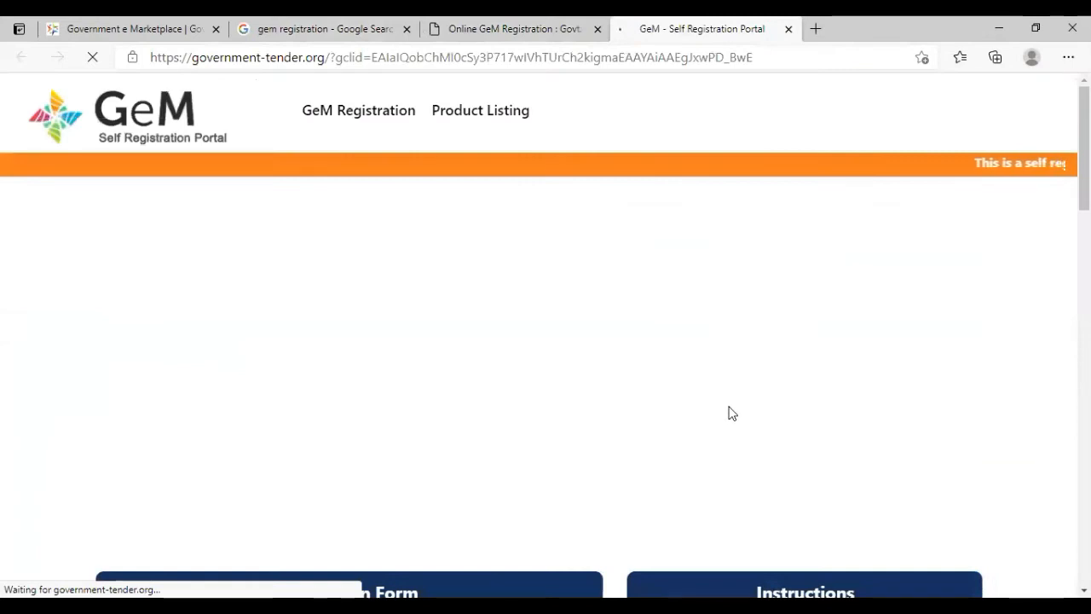
{"action": "scroll", "coordinate": [728, 414], "scroll_direction": "down", "scroll_amount": 5}
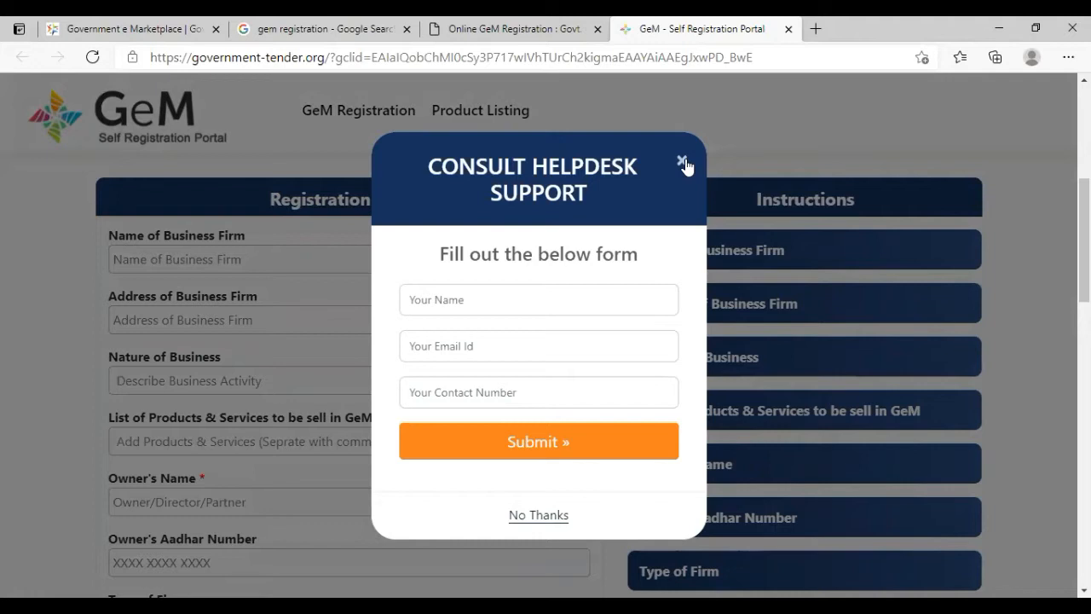
{"action": "left_click", "coordinate": [682, 161]}
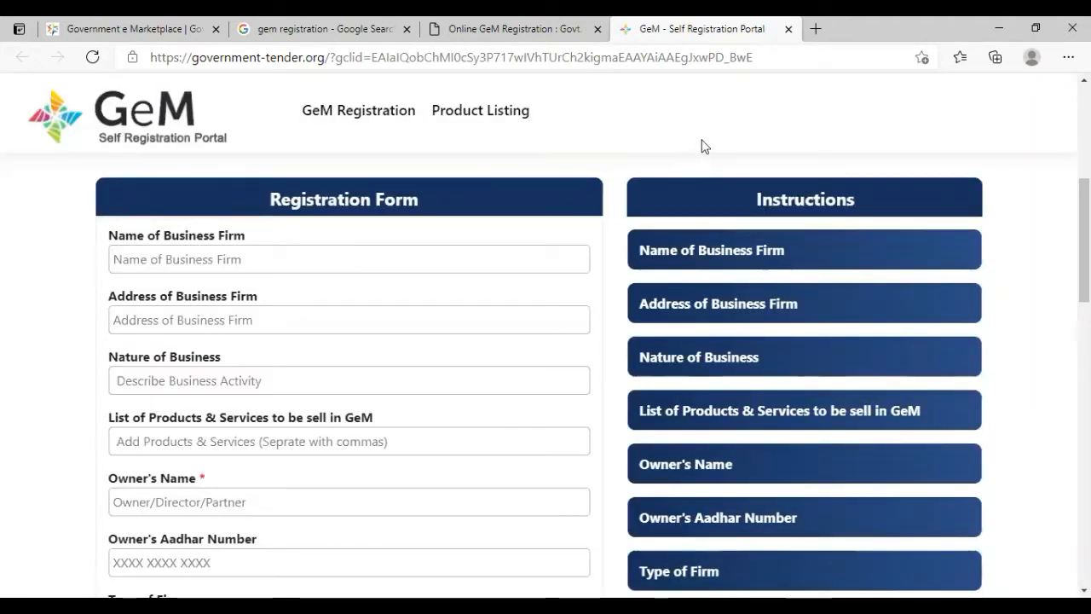
Return to the gem registration search results and open the official gem.gov.in result
{"action": "left_click", "coordinate": [503, 28]}
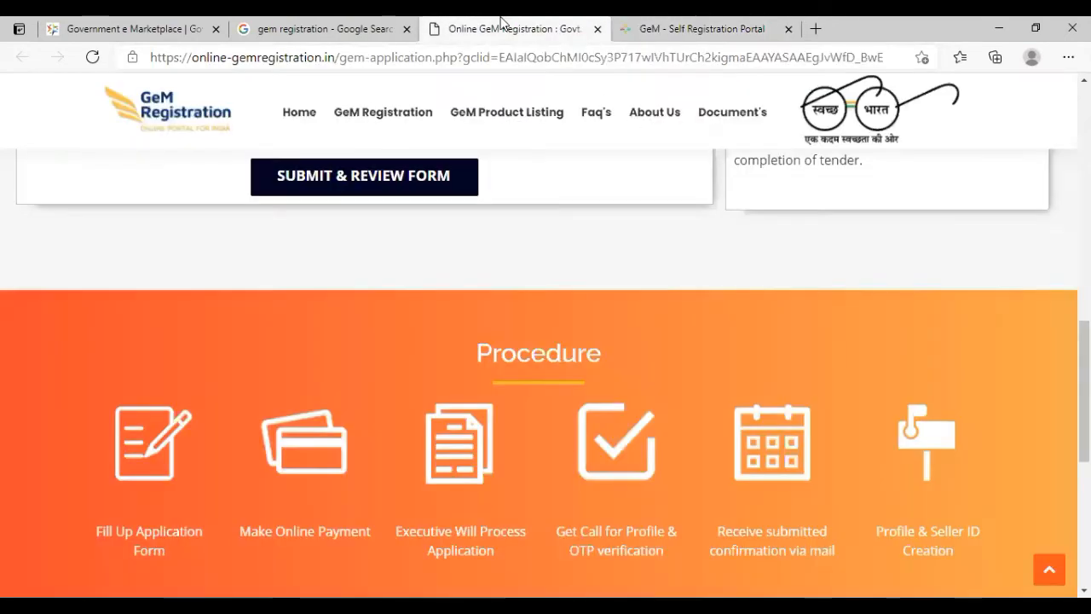
{"action": "left_click", "coordinate": [383, 28]}
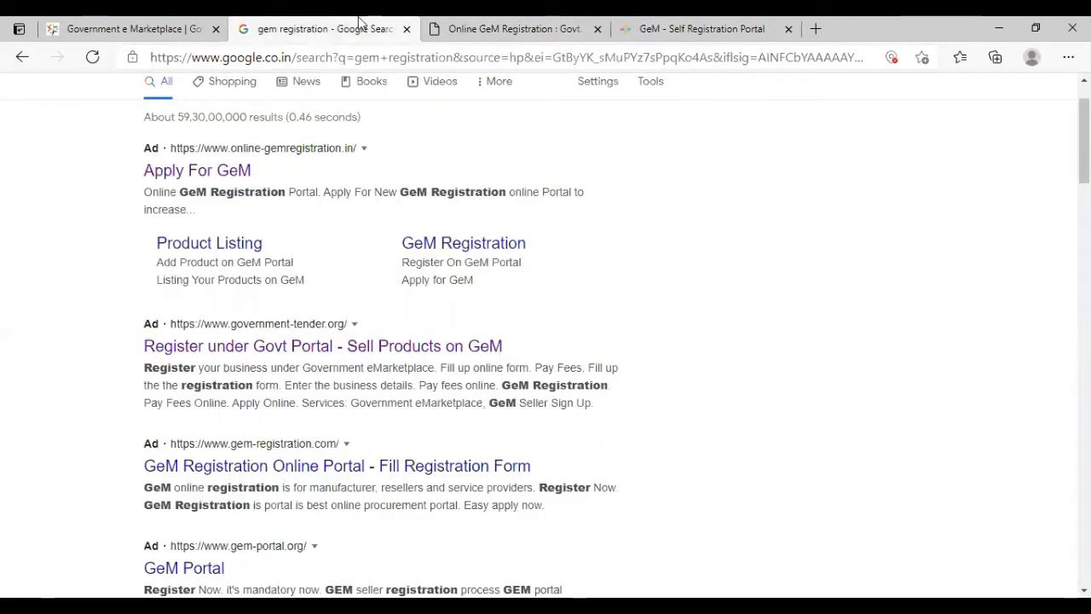
{"action": "scroll", "coordinate": [475, 116], "scroll_direction": "up", "scroll_amount": 1}
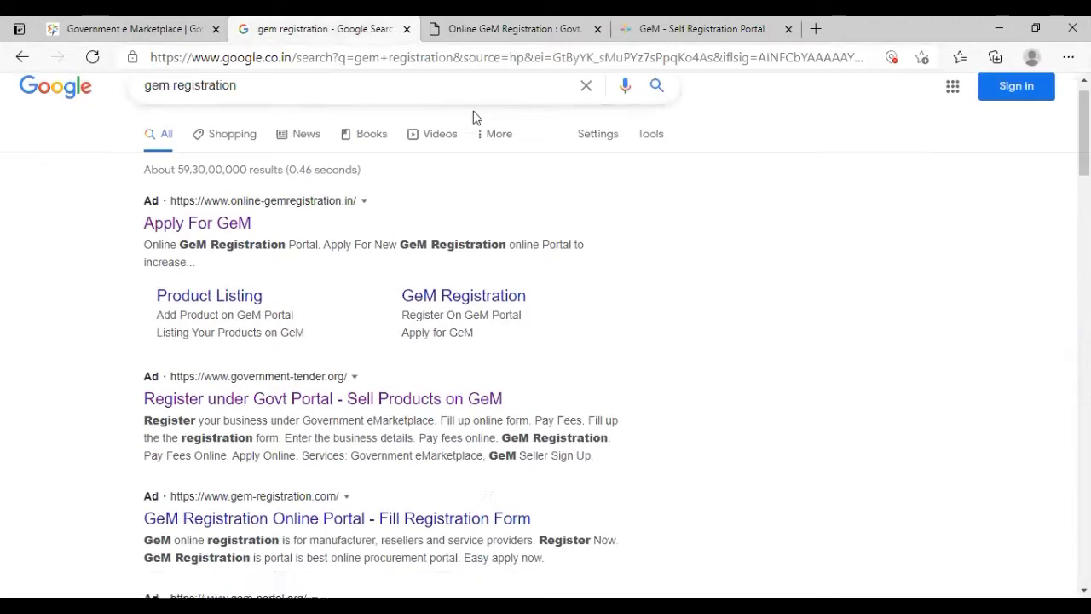
{"action": "scroll", "coordinate": [479, 145], "scroll_direction": "down", "scroll_amount": 4}
{"action": "scroll", "coordinate": [341, 188], "scroll_direction": "down", "scroll_amount": 1}
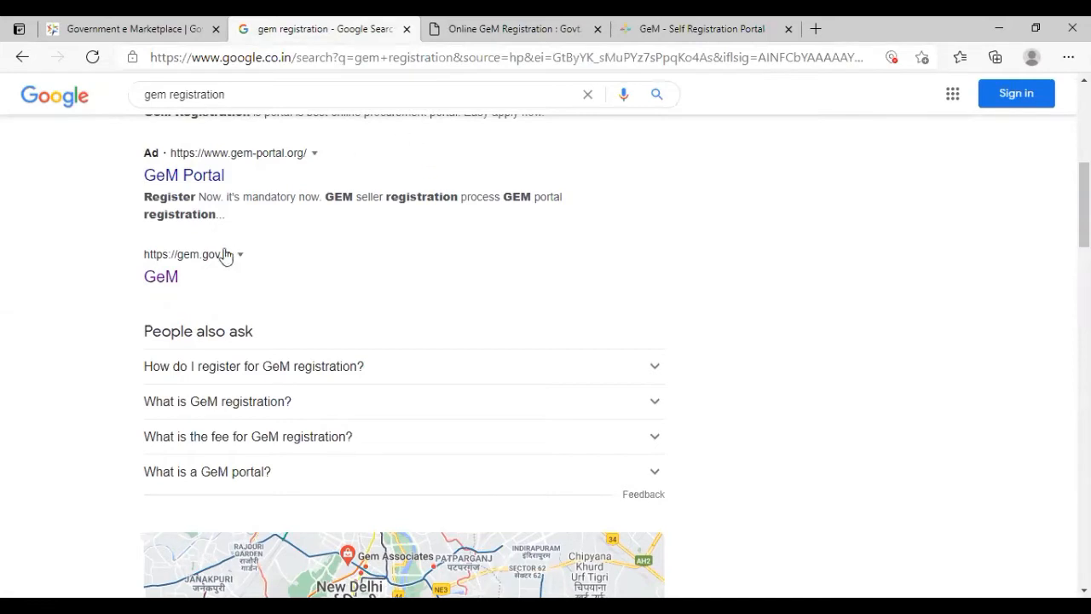
{"action": "left_click", "coordinate": [162, 278]}
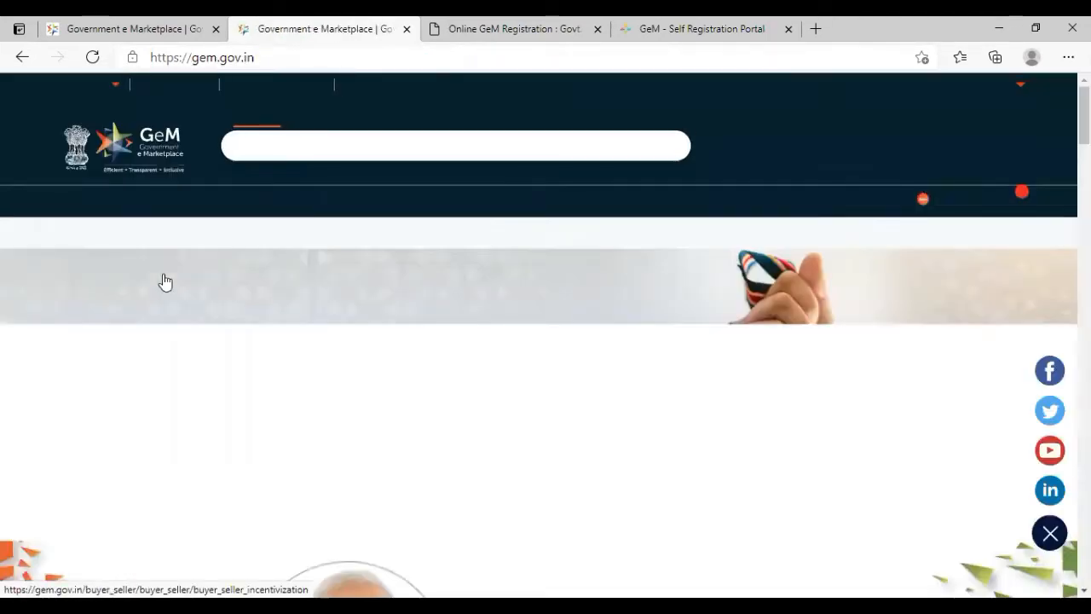
Close the two ad-linked registration sites and return to the official GeM homepage
{"action": "left_click", "coordinate": [596, 29]}
{"action": "left_click", "coordinate": [597, 29]}
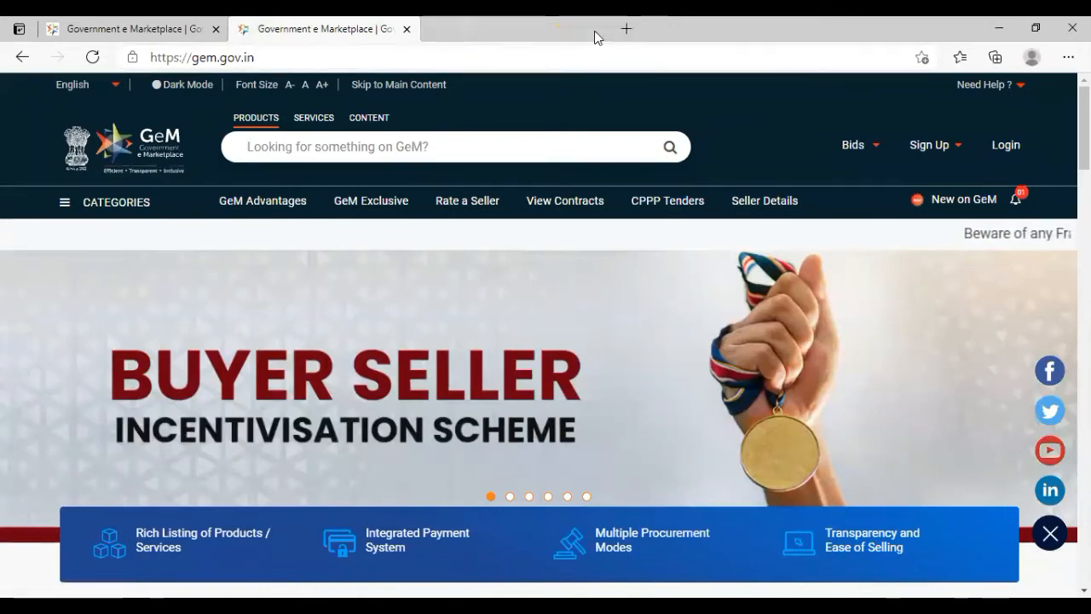
{"action": "left_click", "coordinate": [436, 29]}
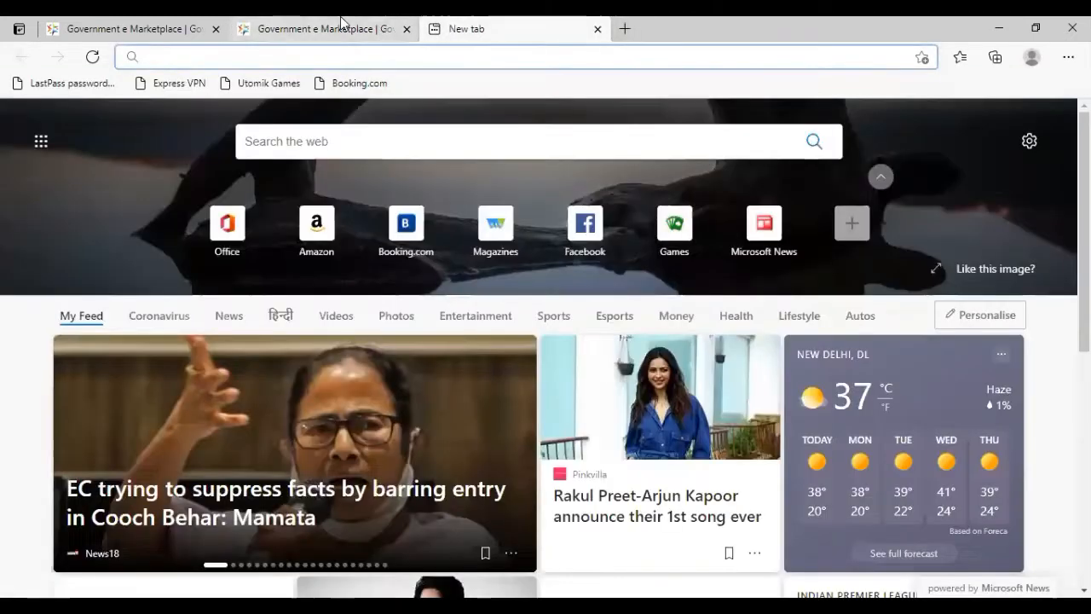
{"action": "left_click", "coordinate": [320, 29]}
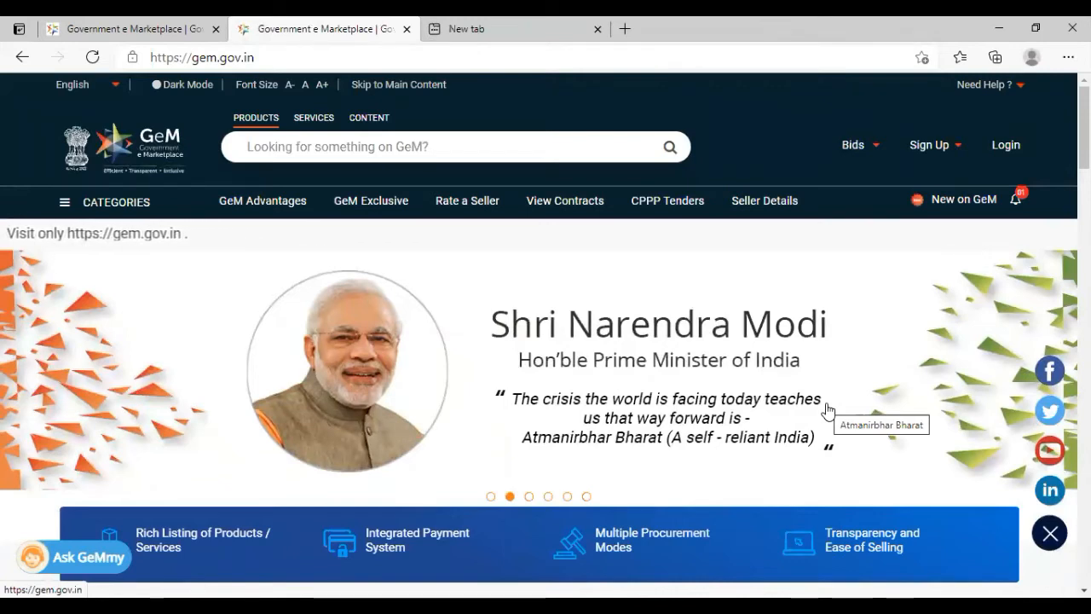
Open the seller sign-up page and agree to the Terms & Conditions of Government e-Marketplace
{"action": "mouse_move", "coordinate": [956, 155]}
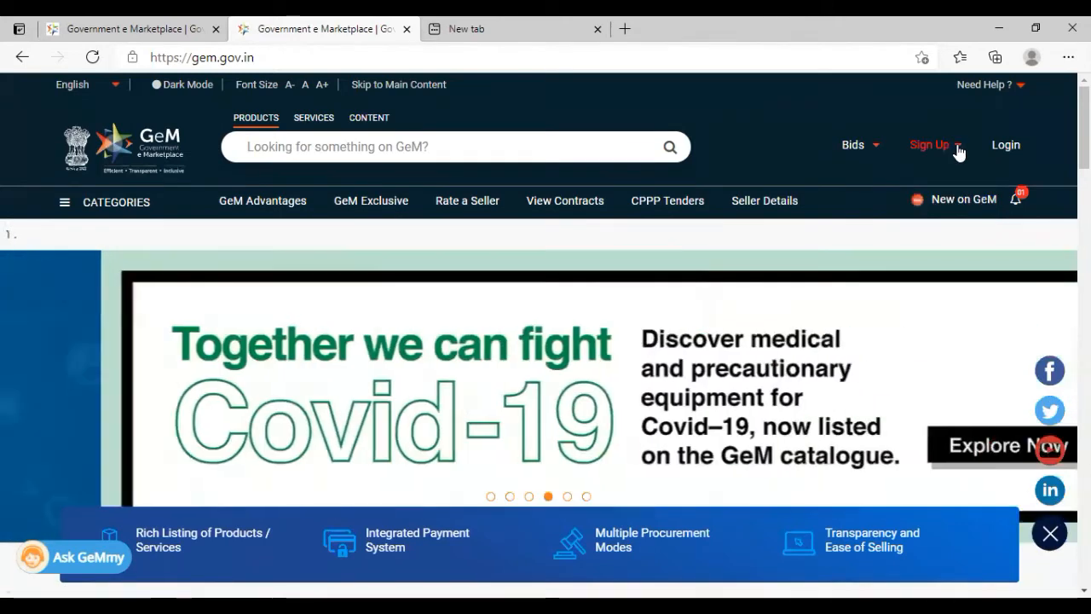
{"action": "left_click", "coordinate": [963, 209]}
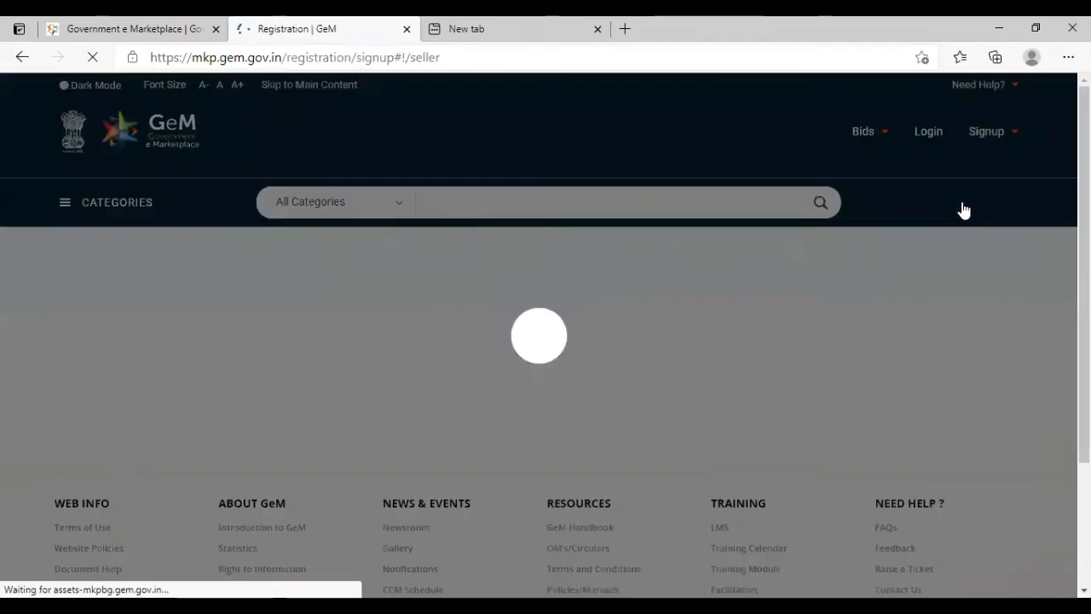
{"action": "scroll", "coordinate": [946, 226], "scroll_direction": "down", "scroll_amount": 2}
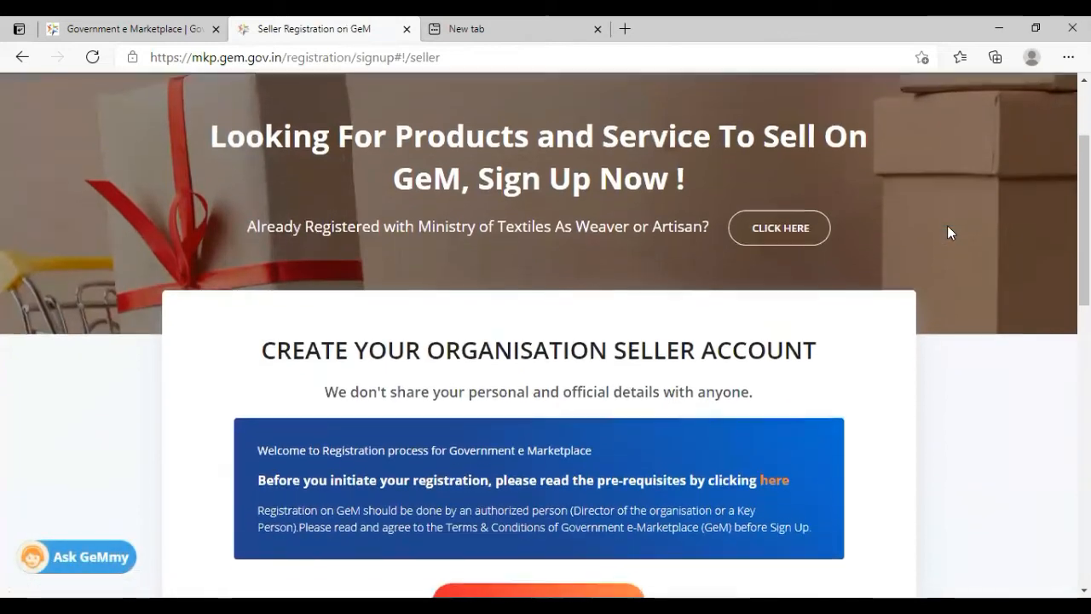
{"action": "scroll", "coordinate": [949, 227], "scroll_direction": "down", "scroll_amount": 3}
{"action": "scroll", "coordinate": [946, 232], "scroll_direction": "up", "scroll_amount": 4}
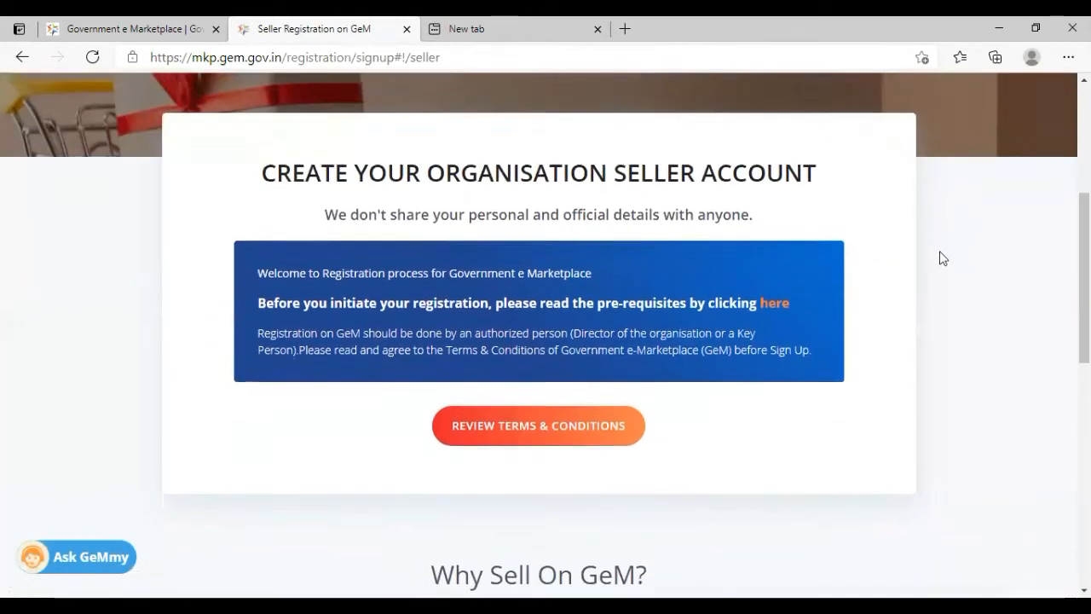
{"action": "scroll", "coordinate": [934, 236], "scroll_direction": "down", "scroll_amount": 4}
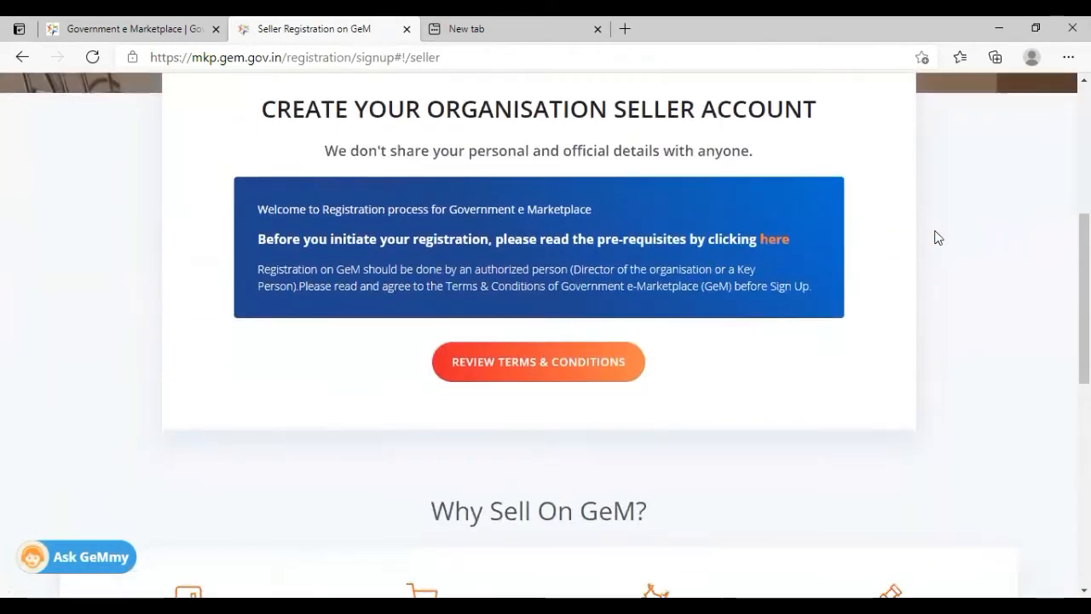
{"action": "left_click", "coordinate": [510, 362]}
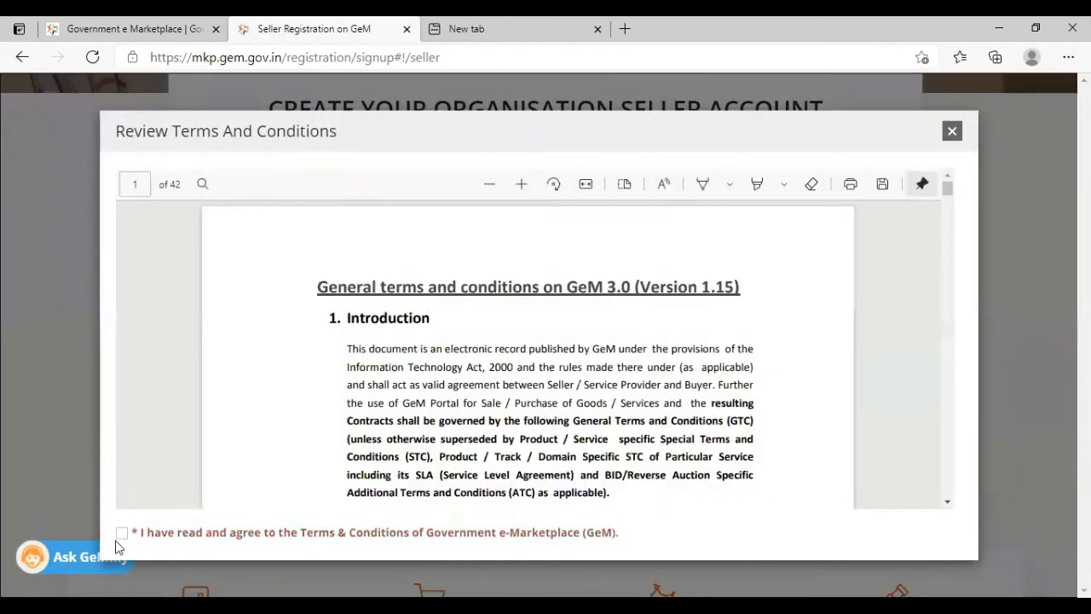
{"action": "left_click", "coordinate": [121, 534]}
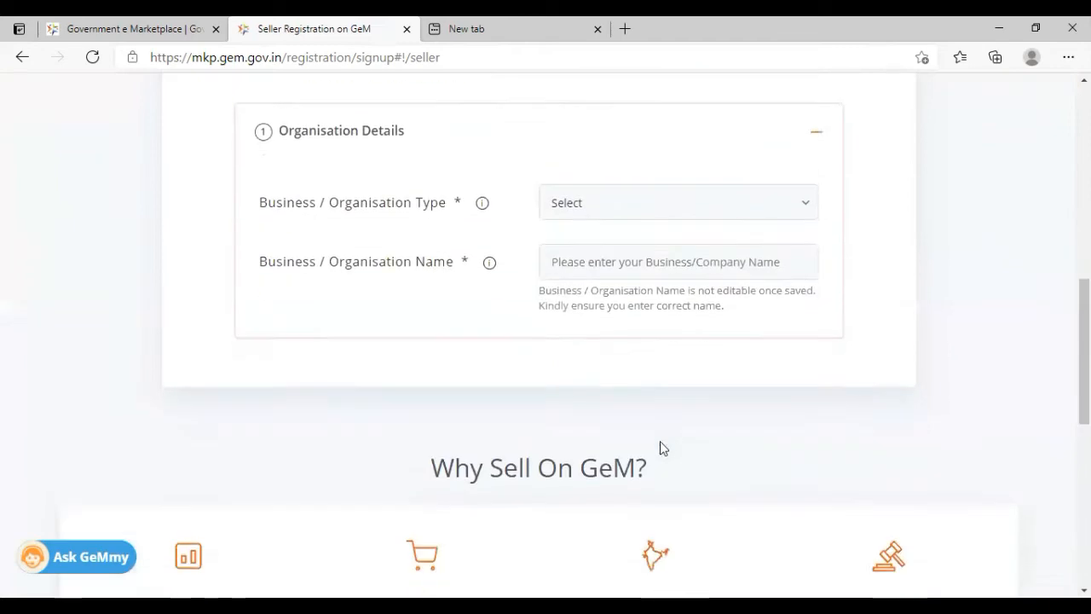
{"action": "scroll", "coordinate": [663, 418], "scroll_direction": "up", "scroll_amount": 1}
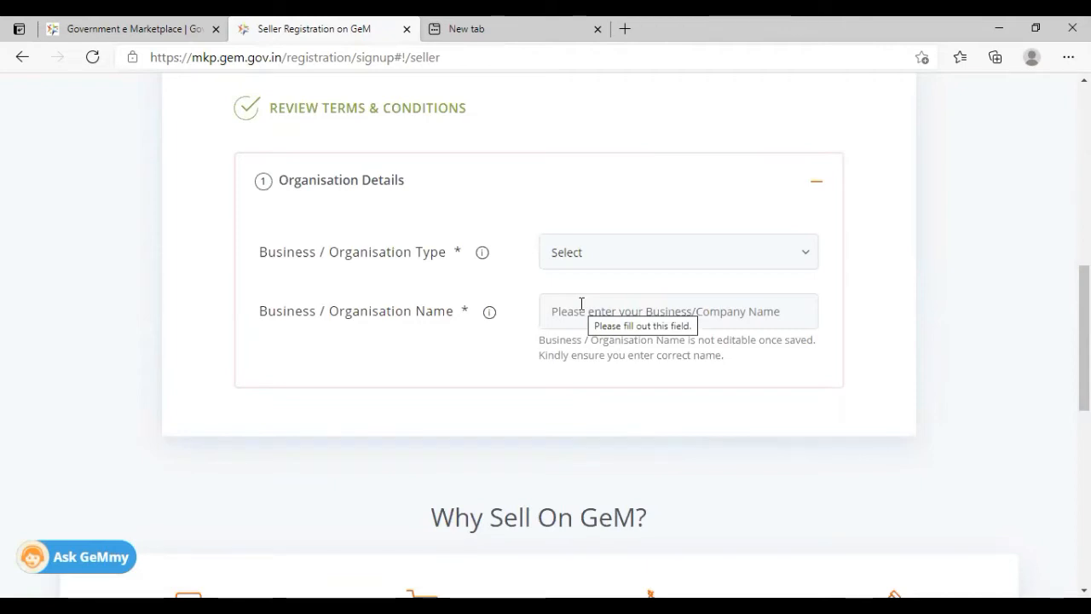
Set the organisation type to Proprietorship, enter Krishna Enterprises as the organisation name, and submit the Organisation Details
{"action": "left_click", "coordinate": [615, 266]}
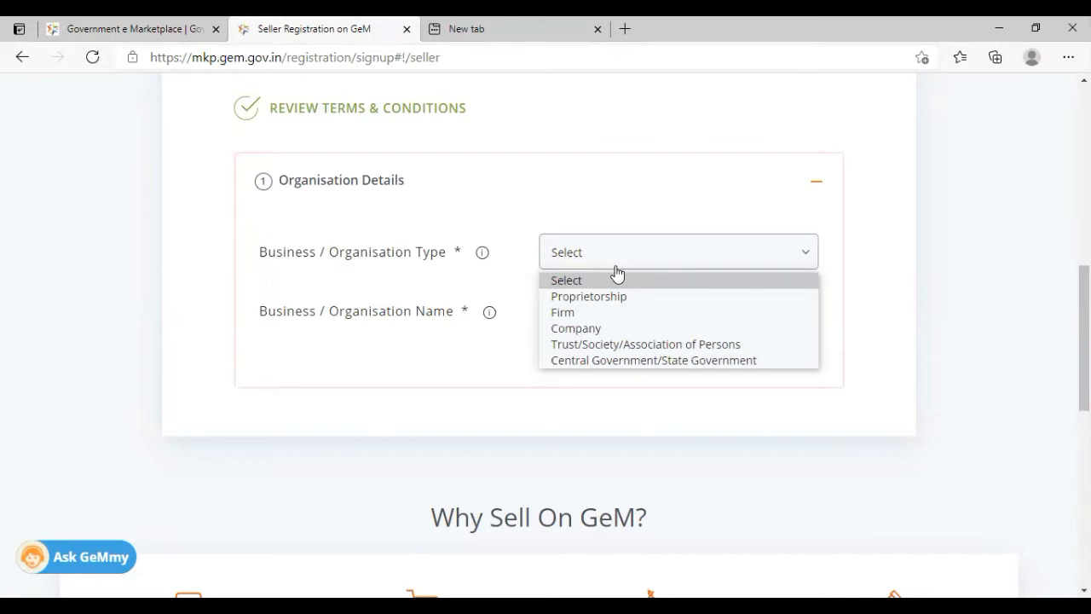
{"action": "left_click", "coordinate": [628, 296]}
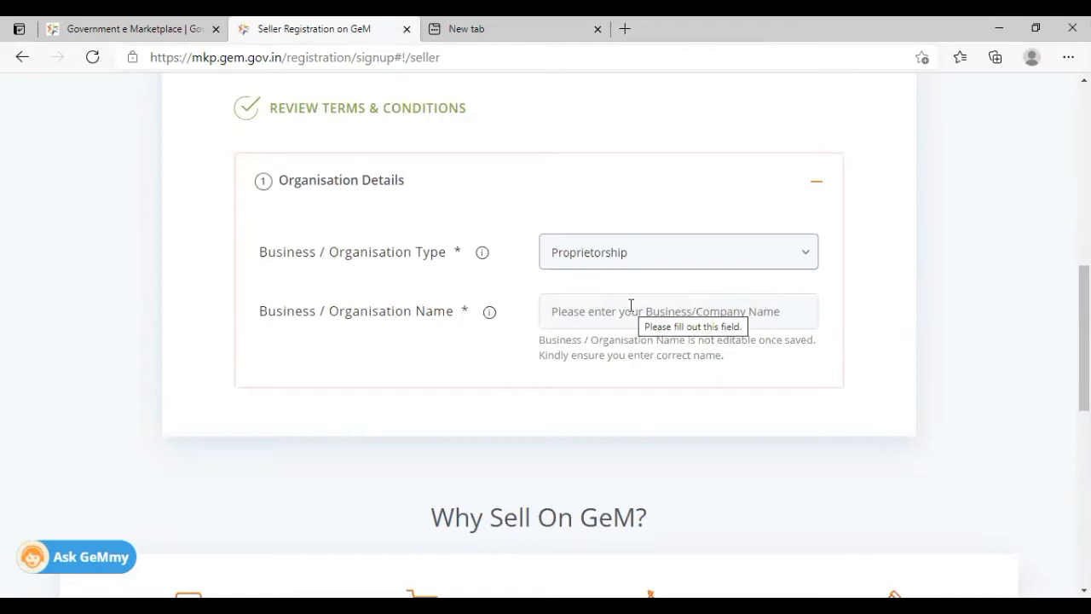
{"action": "left_click", "coordinate": [596, 312]}
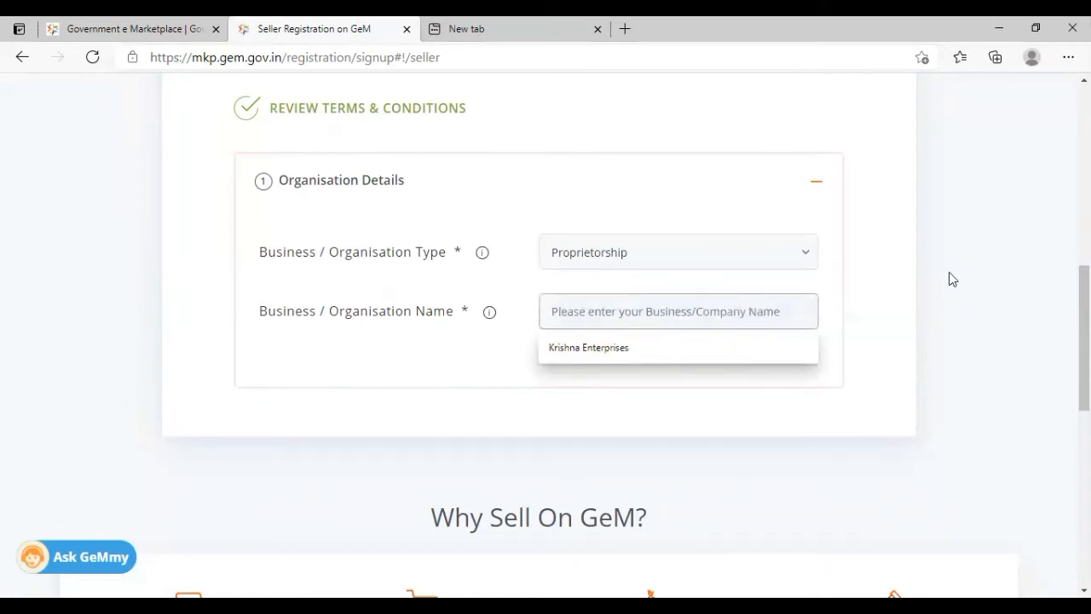
{"action": "type", "text": "Krishna"}
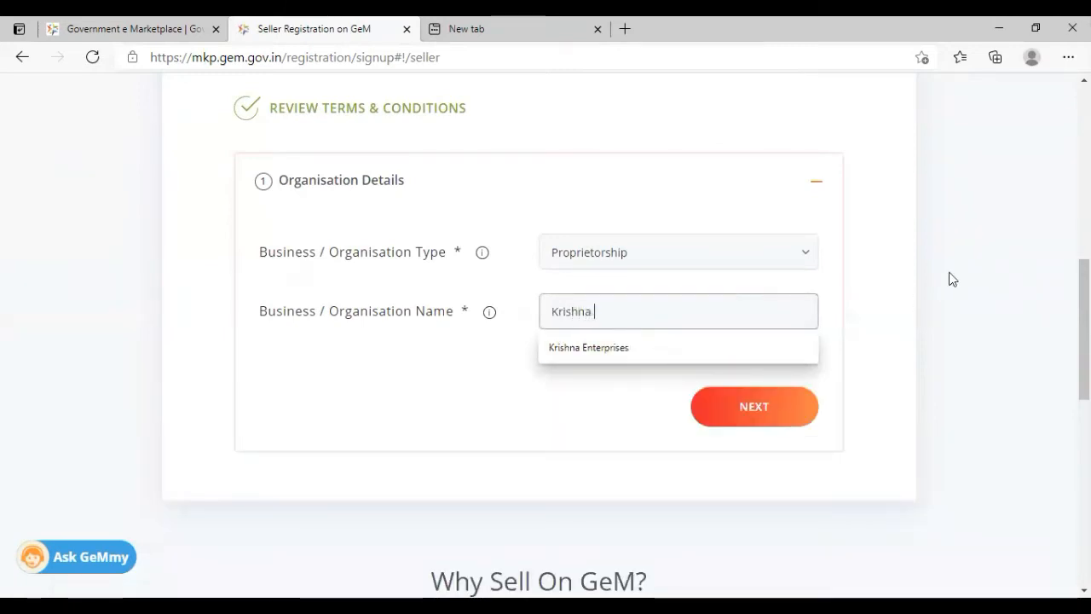
{"action": "type", "text": " REn"}
{"action": "key", "text": "BackSpace"}
{"action": "key", "text": "BackSpace"}
{"action": "key", "text": "BackSpace"}
{"action": "type", "text": "En"}
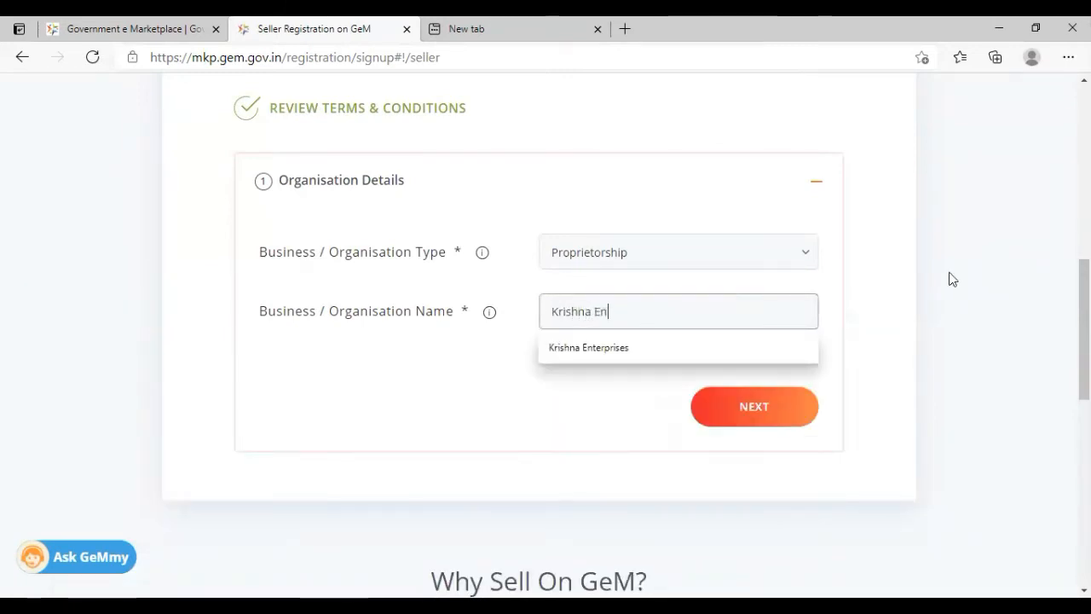
{"action": "type", "text": "terpr"}
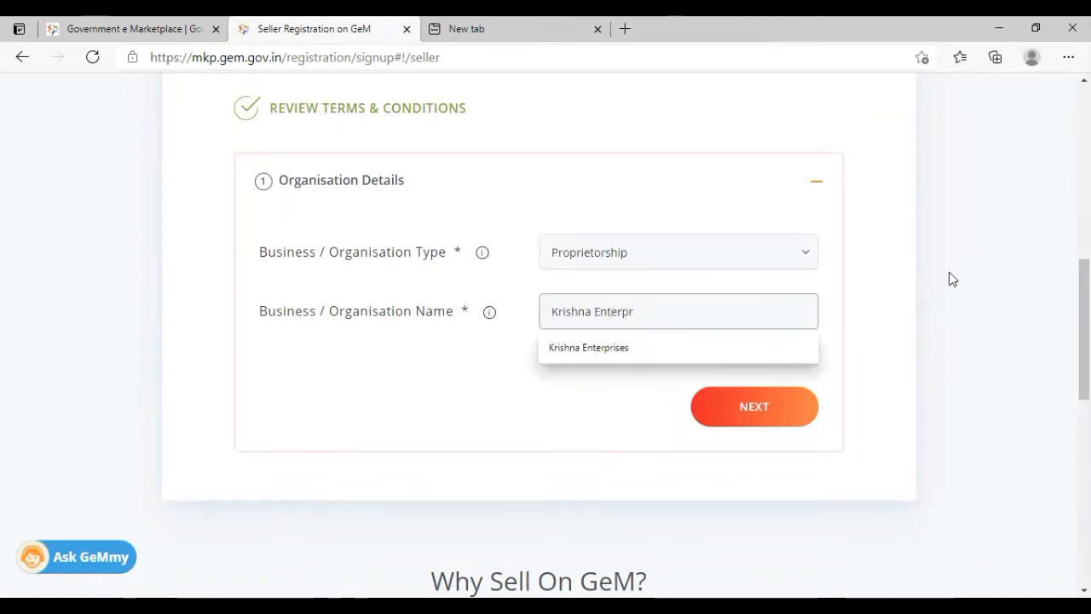
{"action": "type", "text": "ises"}
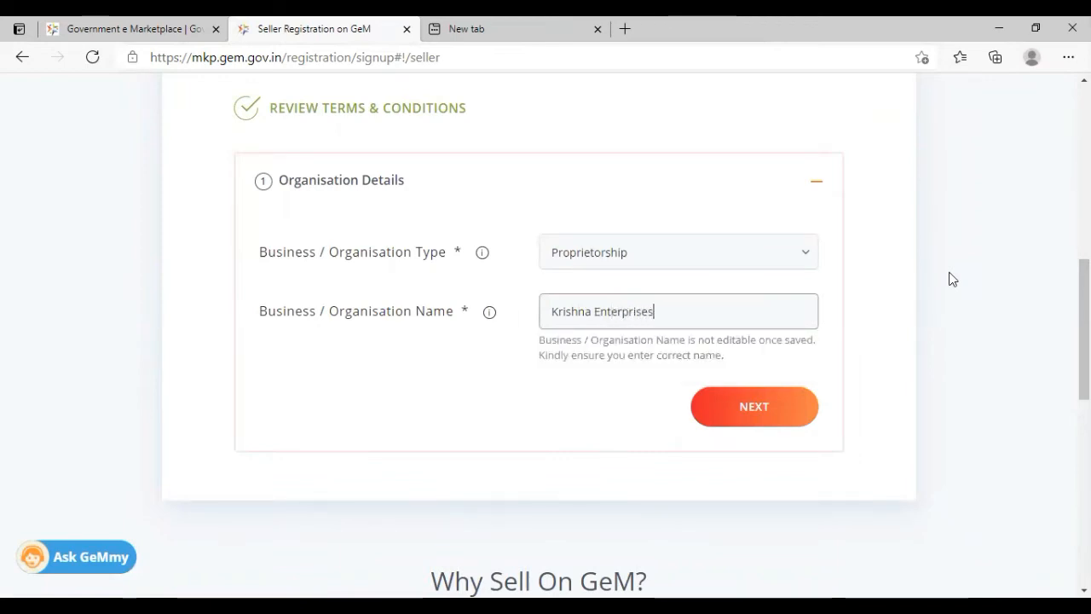
{"action": "left_click", "coordinate": [785, 389]}
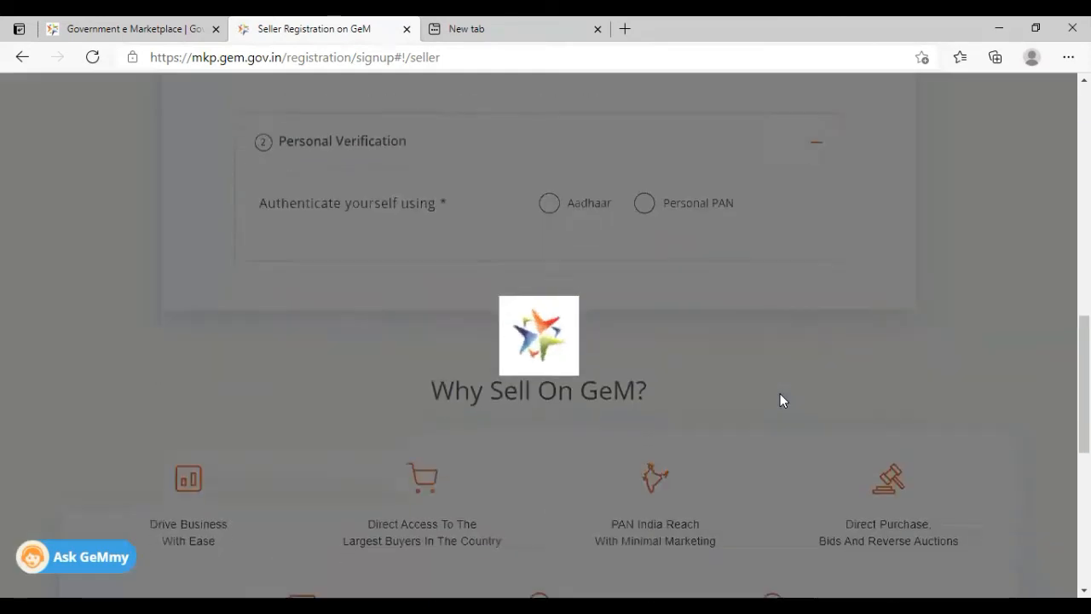
Choose Aadhaar as the personal verification method and enter the Aadhaar number
{"action": "scroll", "coordinate": [783, 400], "scroll_direction": "up", "scroll_amount": 1}
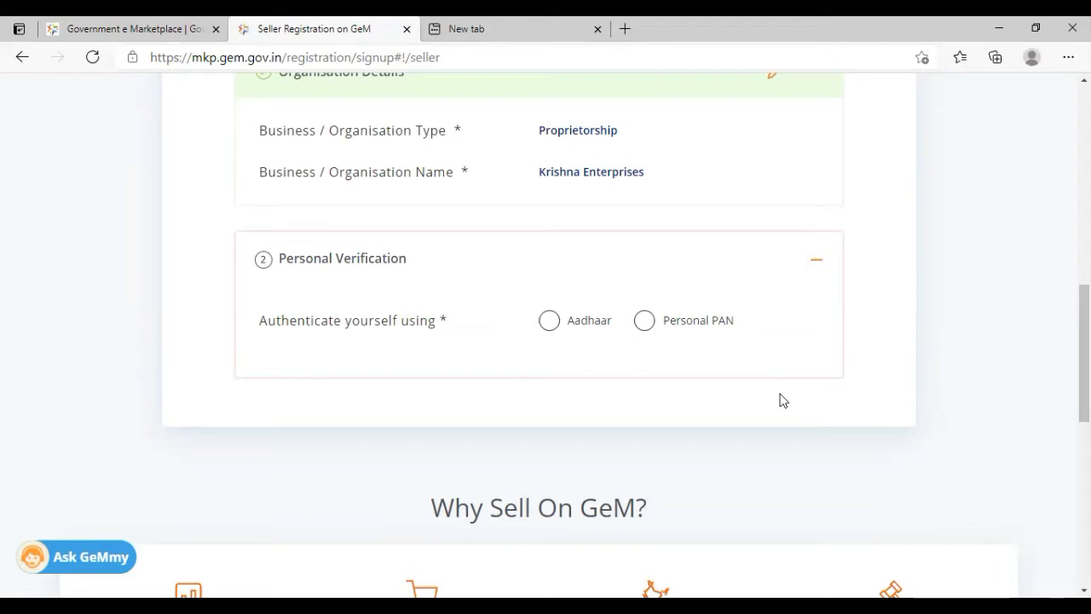
{"action": "left_click", "coordinate": [549, 320]}
{"action": "left_click", "coordinate": [614, 372]}
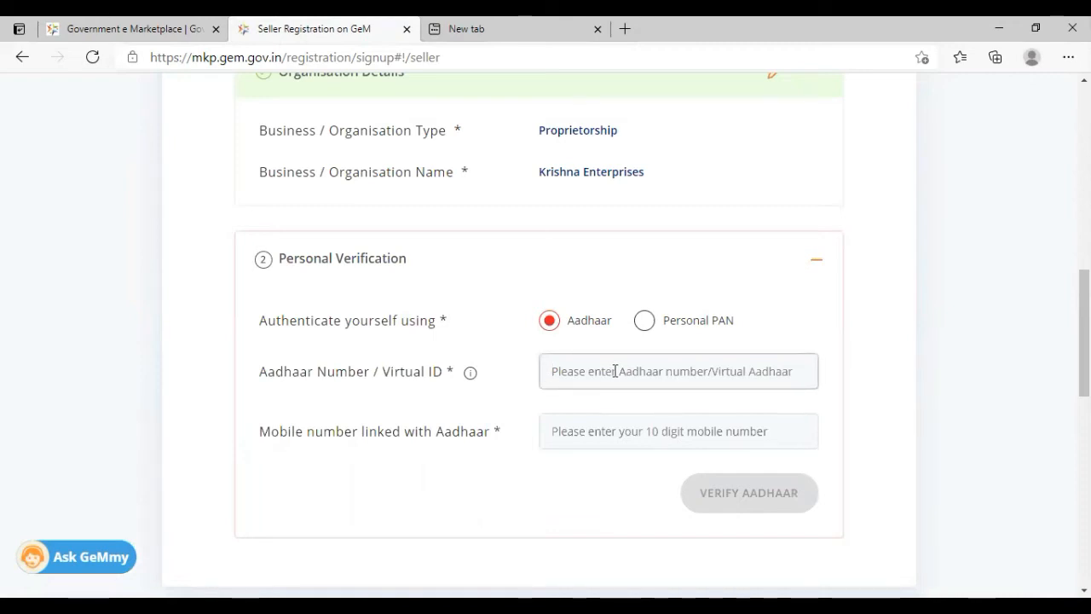
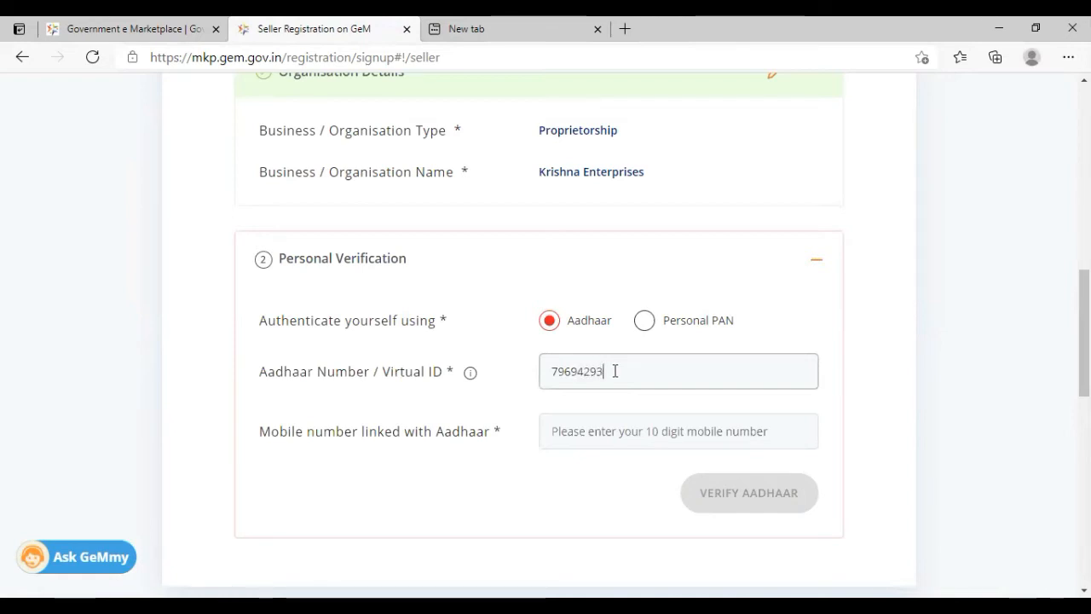
Fill in the suggested mobile number as the one linked with Aadhaar and try to verify the Aadhaar
{"action": "left_click", "coordinate": [635, 445]}
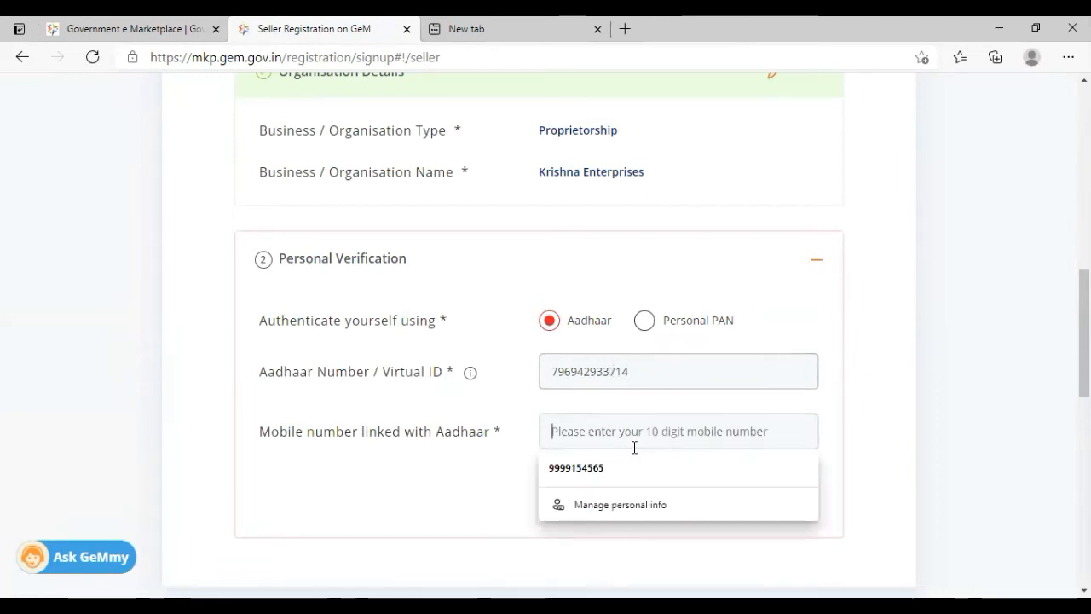
{"action": "type", "text": "99"}
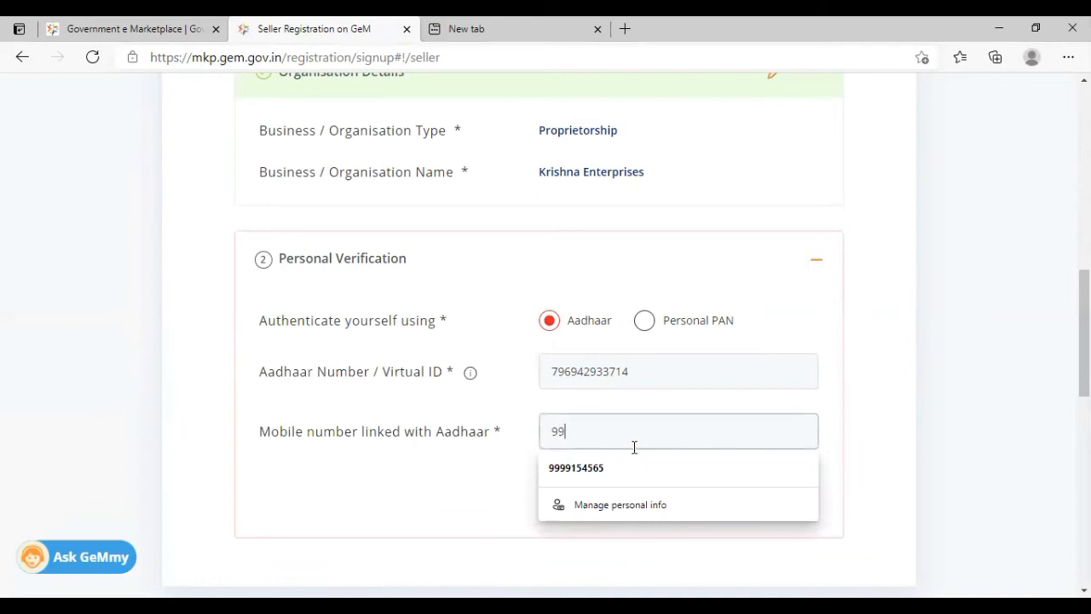
{"action": "left_click", "coordinate": [934, 297]}
{"action": "left_click", "coordinate": [789, 416]}
{"action": "left_click", "coordinate": [881, 382]}
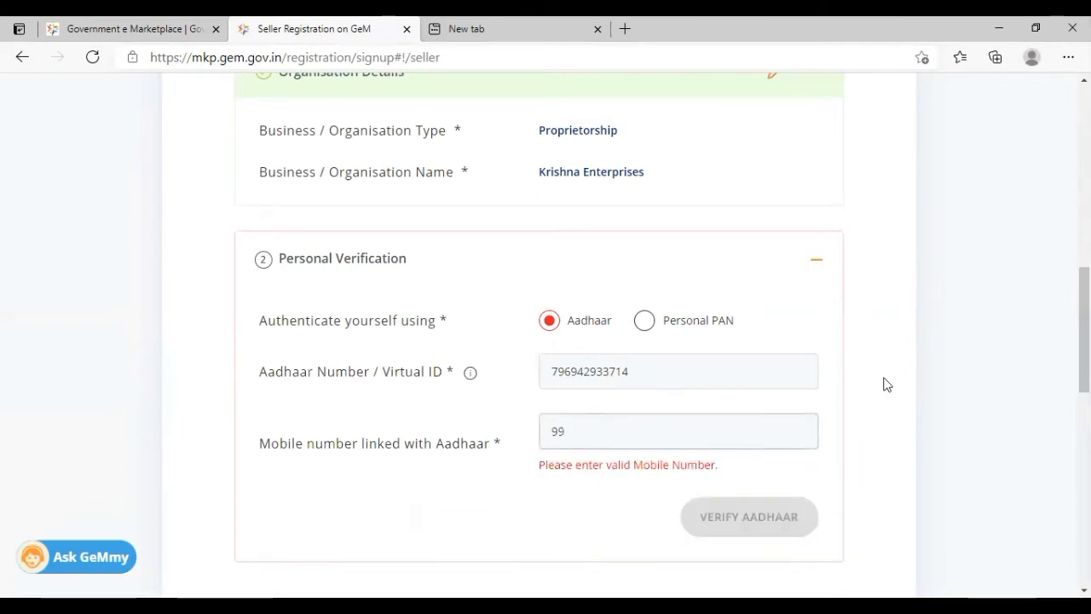
{"action": "left_click", "coordinate": [746, 433]}
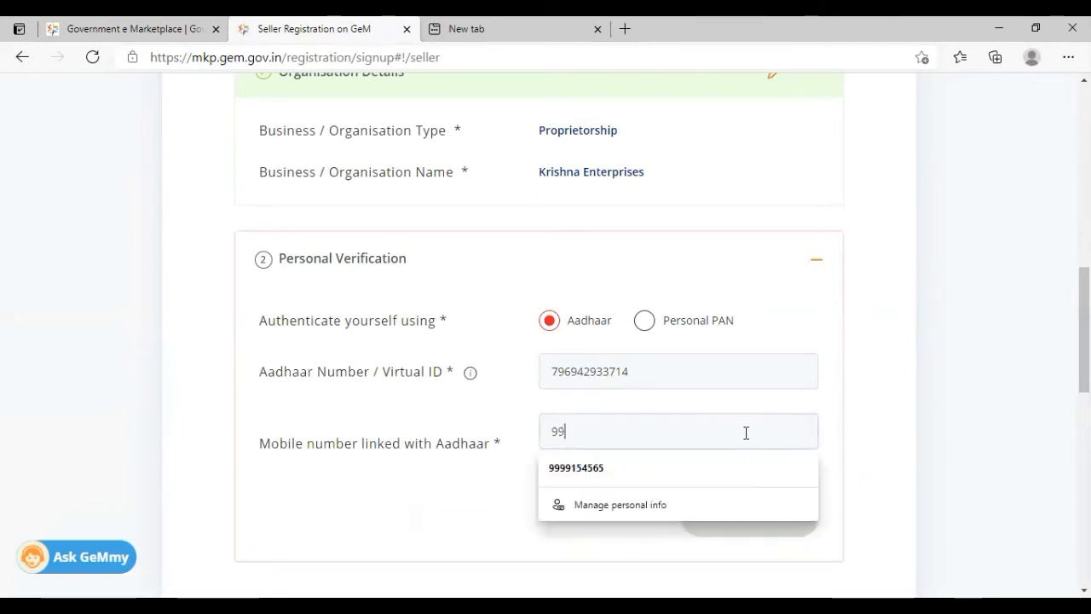
{"action": "left_click", "coordinate": [689, 466]}
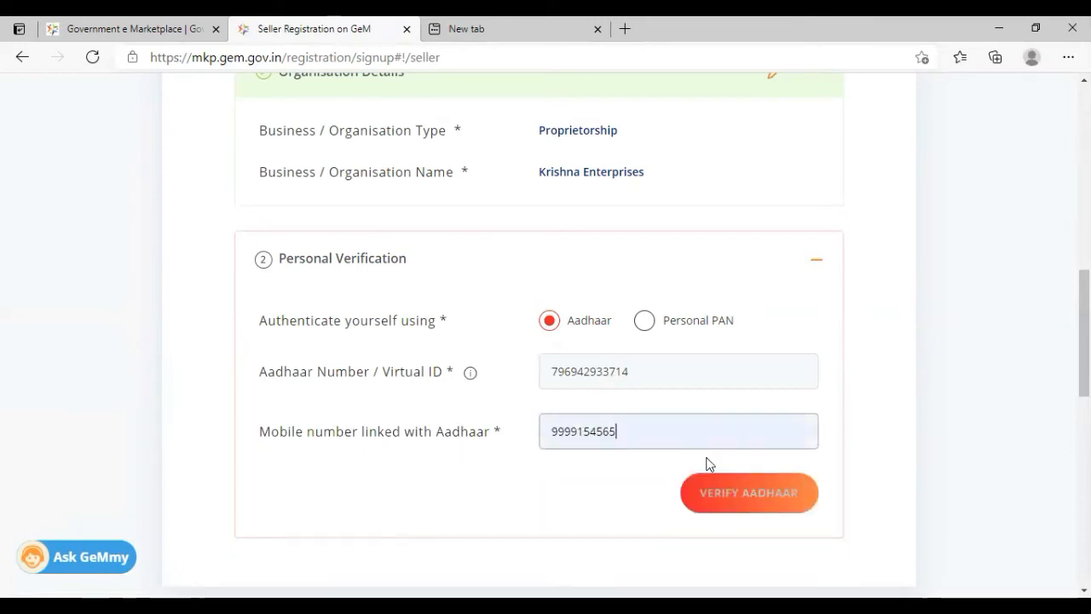
{"action": "left_click", "coordinate": [788, 492]}
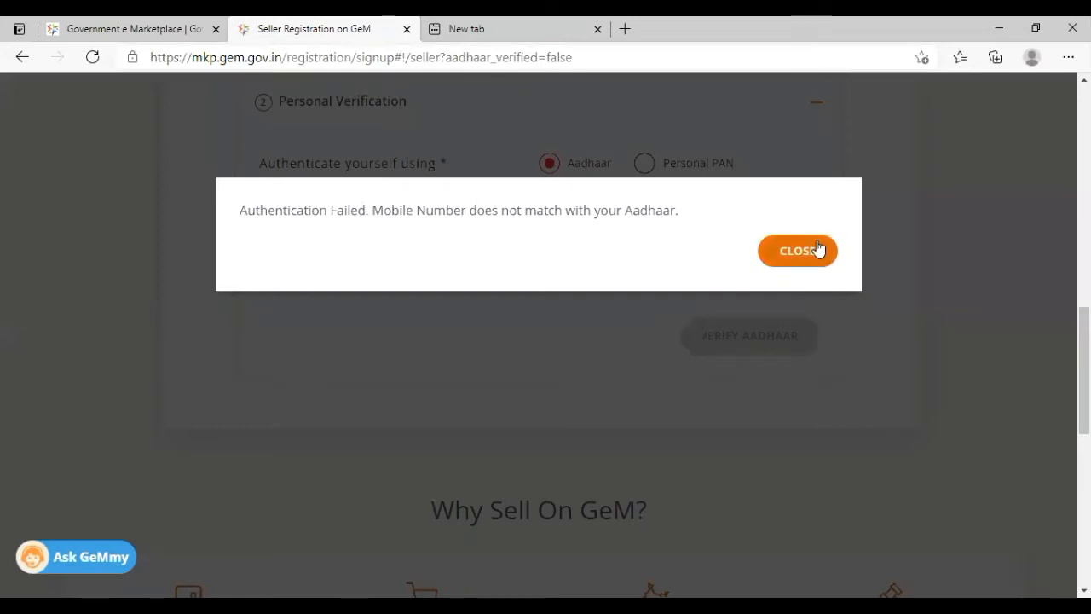
{"action": "left_click", "coordinate": [817, 248]}
Re-enter the Aadhaar number with the correct linked mobile number and submit them for Aadhaar verification
{"action": "left_click", "coordinate": [677, 225]}
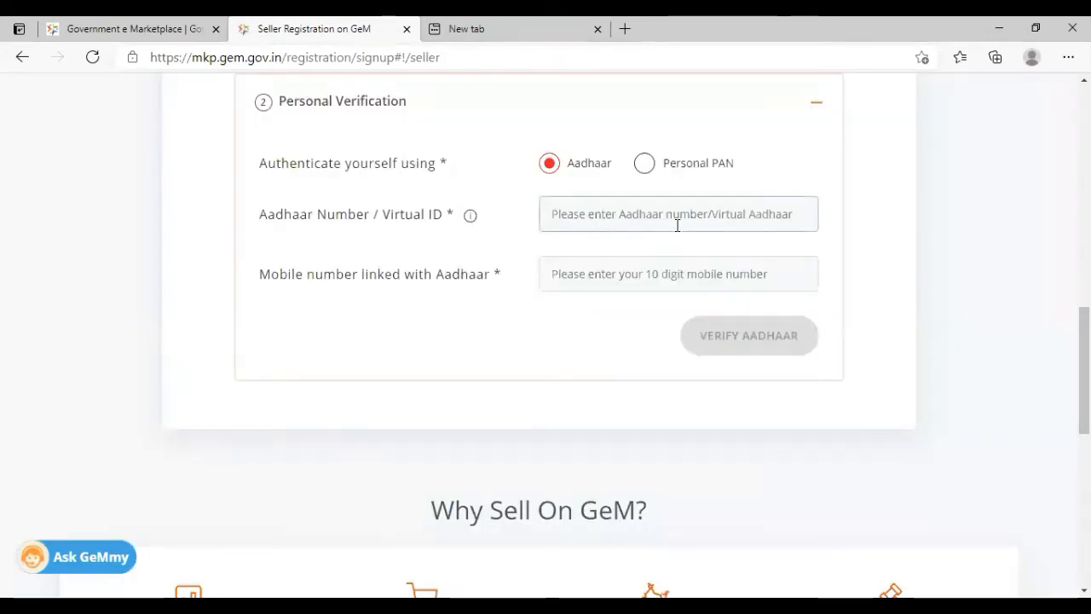
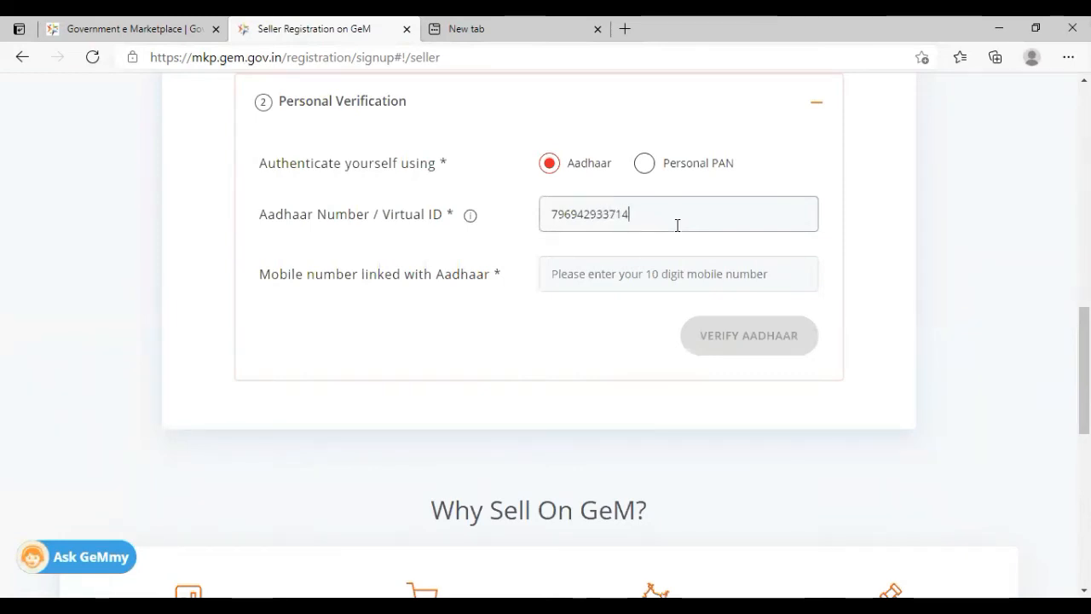
{"action": "left_click", "coordinate": [735, 262]}
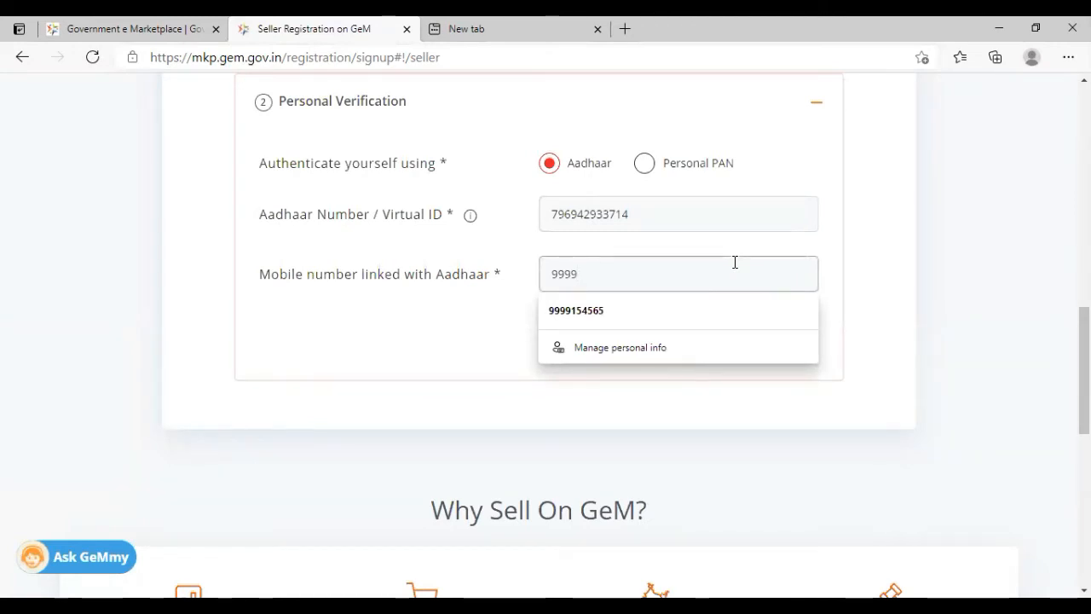
{"action": "left_click", "coordinate": [737, 341]}
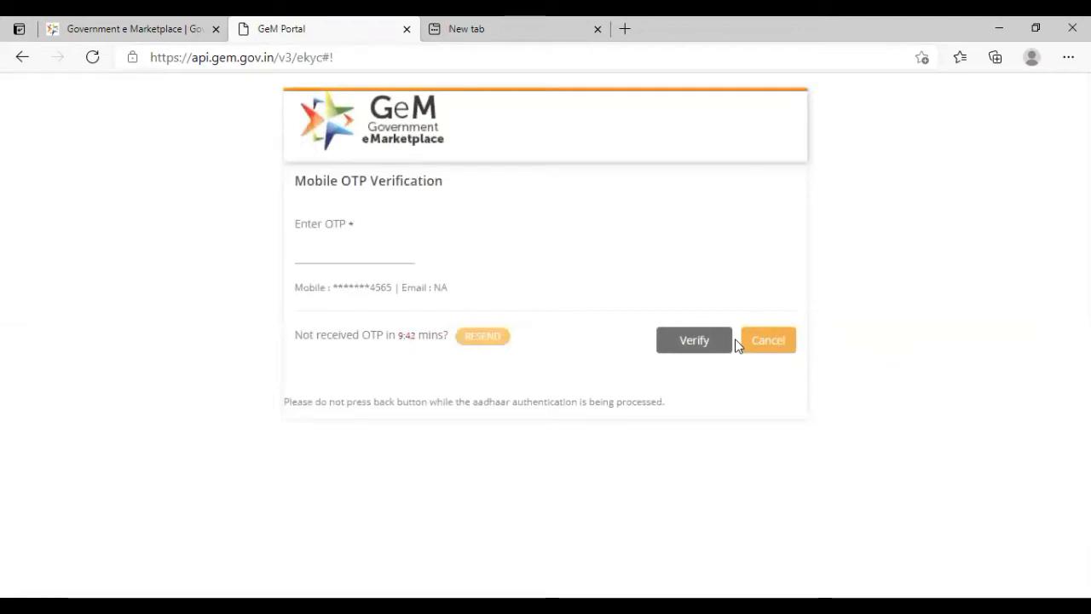
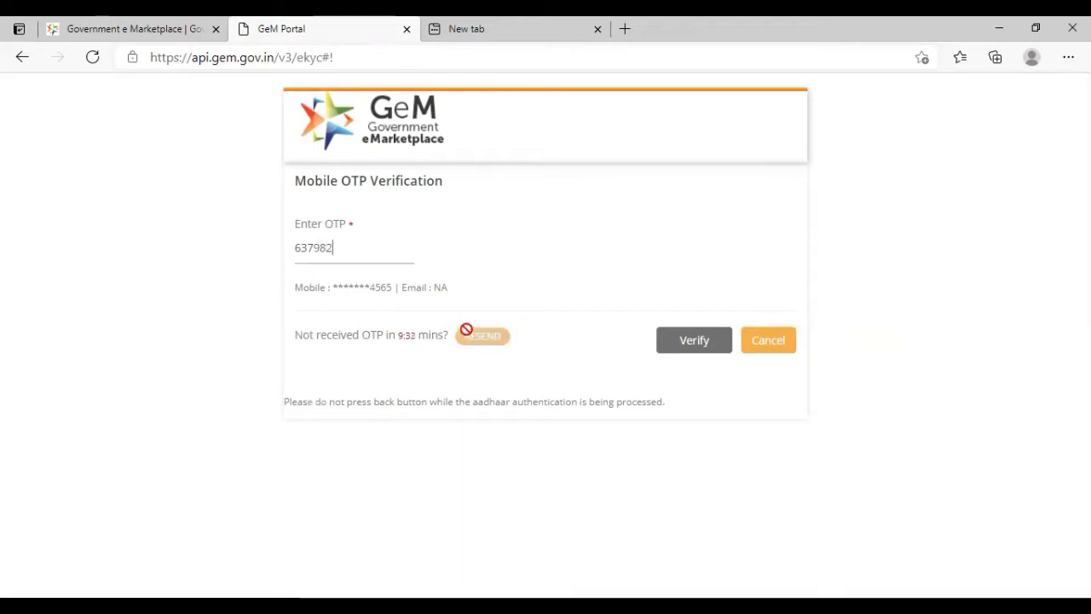
Verify the mobile OTP, then complete Personal Verification by confirming the Key Person of the Organization declaration
{"action": "left_click", "coordinate": [702, 350]}
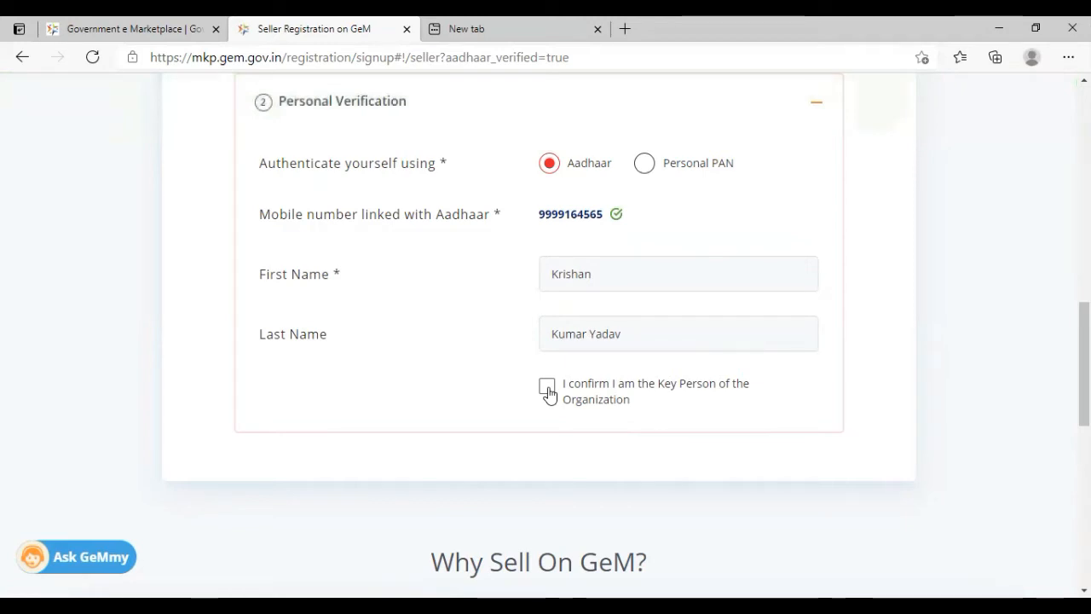
{"action": "left_click", "coordinate": [547, 388]}
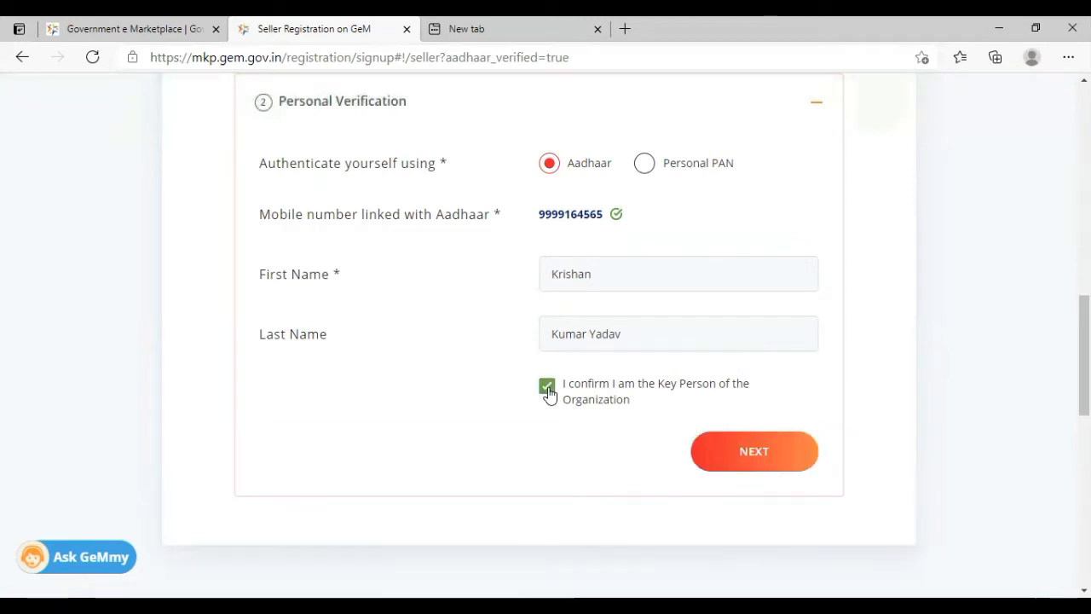
{"action": "left_click", "coordinate": [729, 468]}
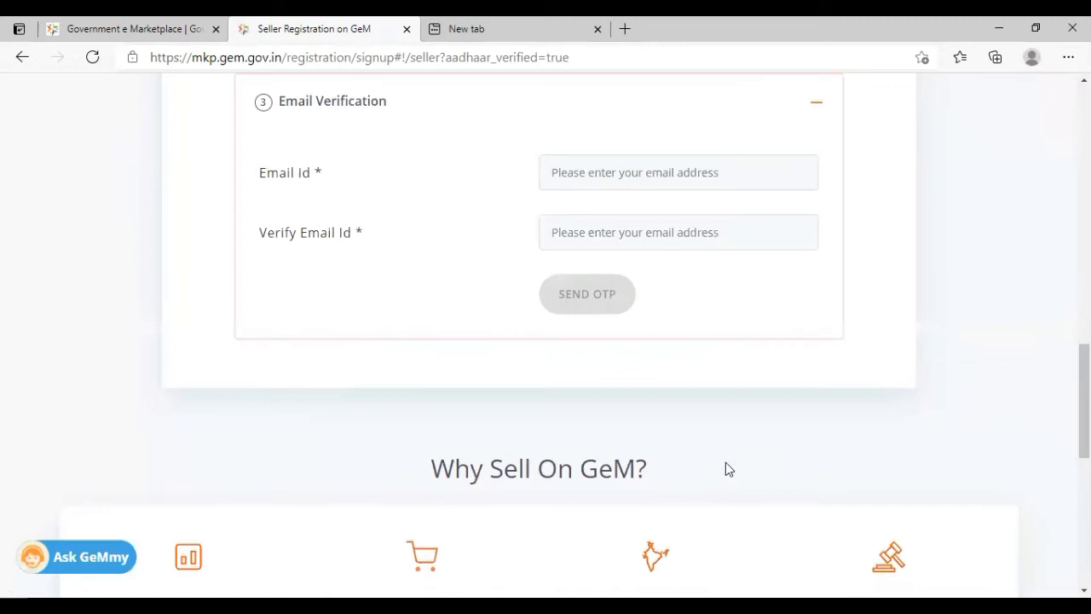
Enter the seller's email address in both the Email Id and Verify Email Id fields and request an OTP
{"action": "left_click", "coordinate": [658, 159]}
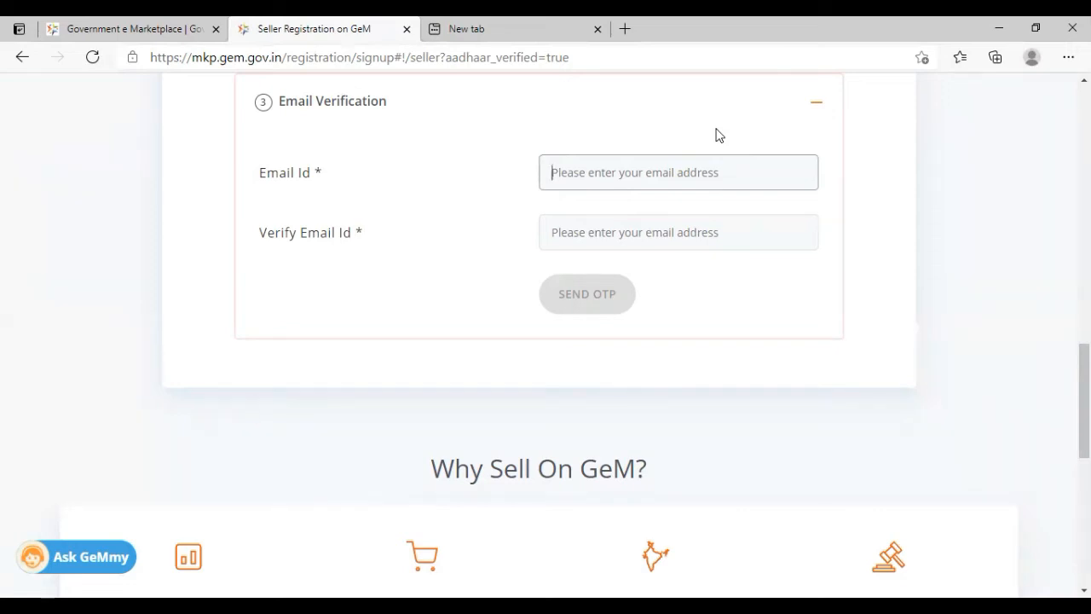
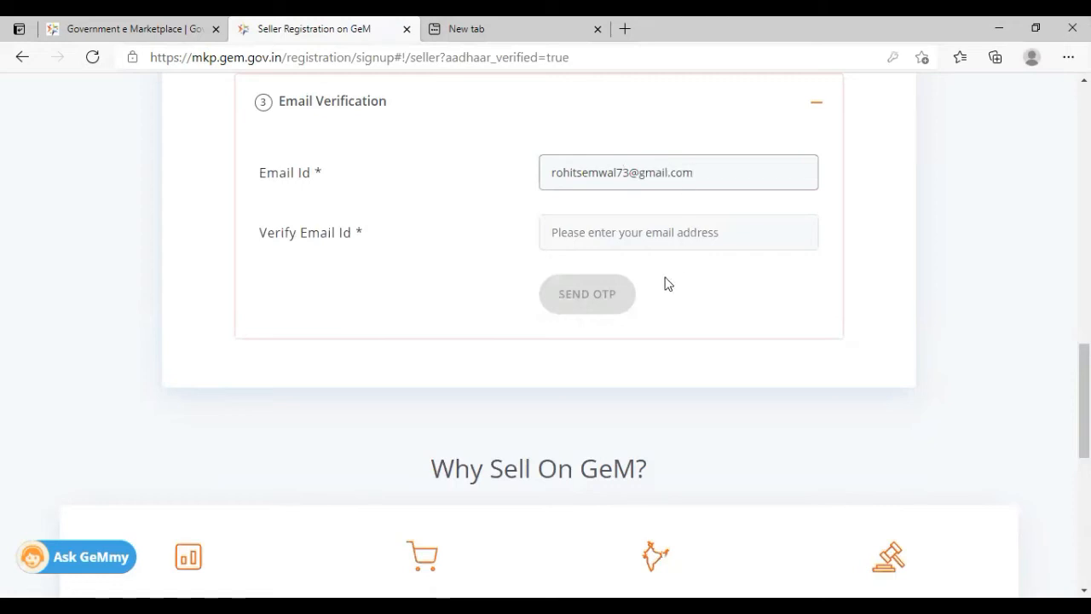
{"action": "left_click", "coordinate": [656, 245]}
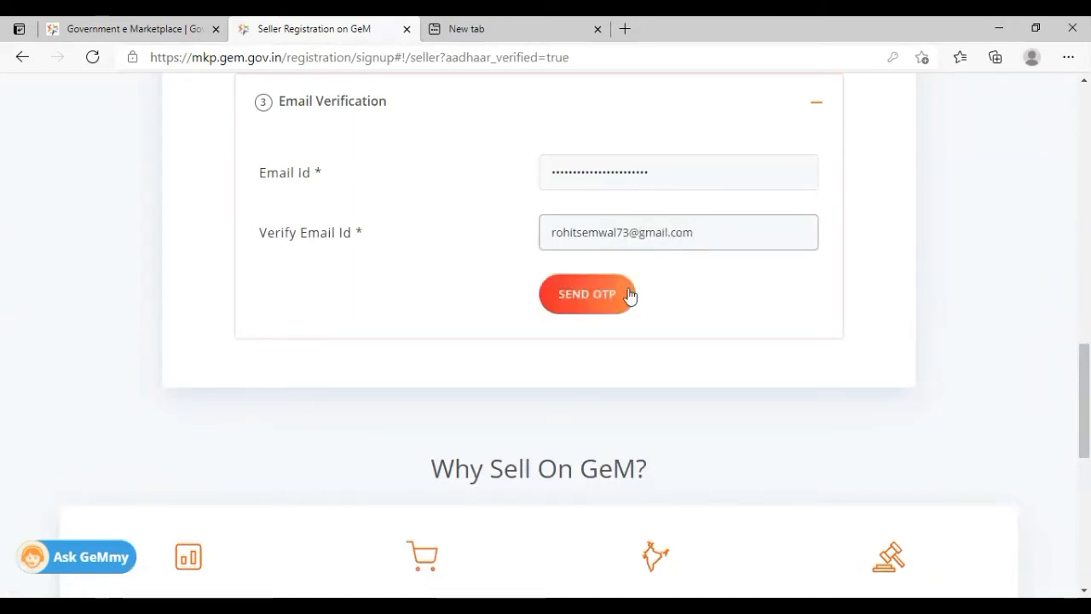
{"action": "left_click", "coordinate": [560, 303]}
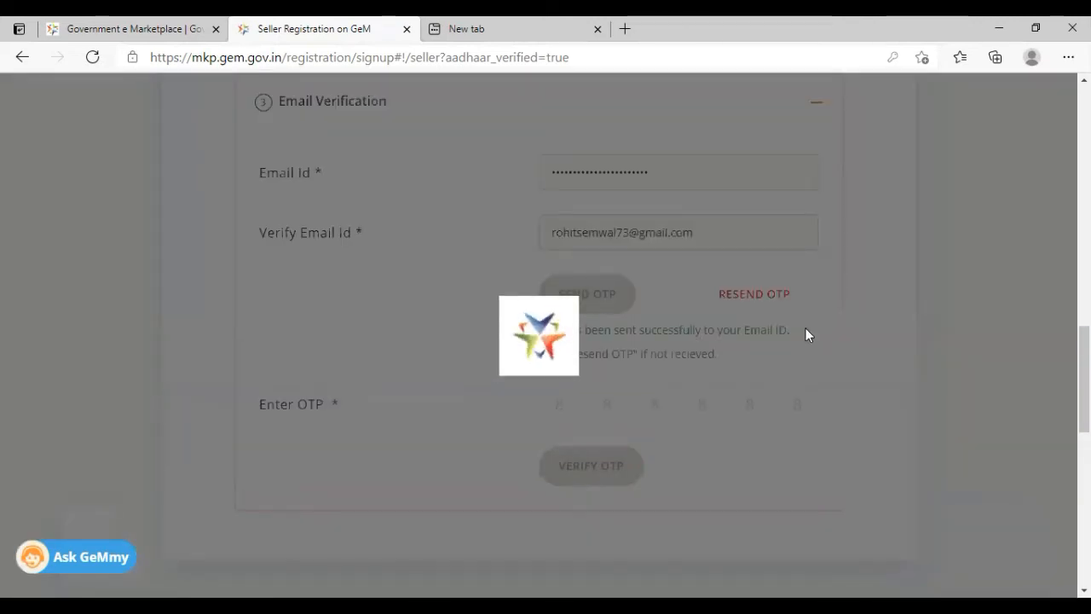
Enter the OTP received by email, verify it and continue to the User Credentials section
{"action": "scroll", "coordinate": [822, 341], "scroll_direction": "down", "scroll_amount": 1}
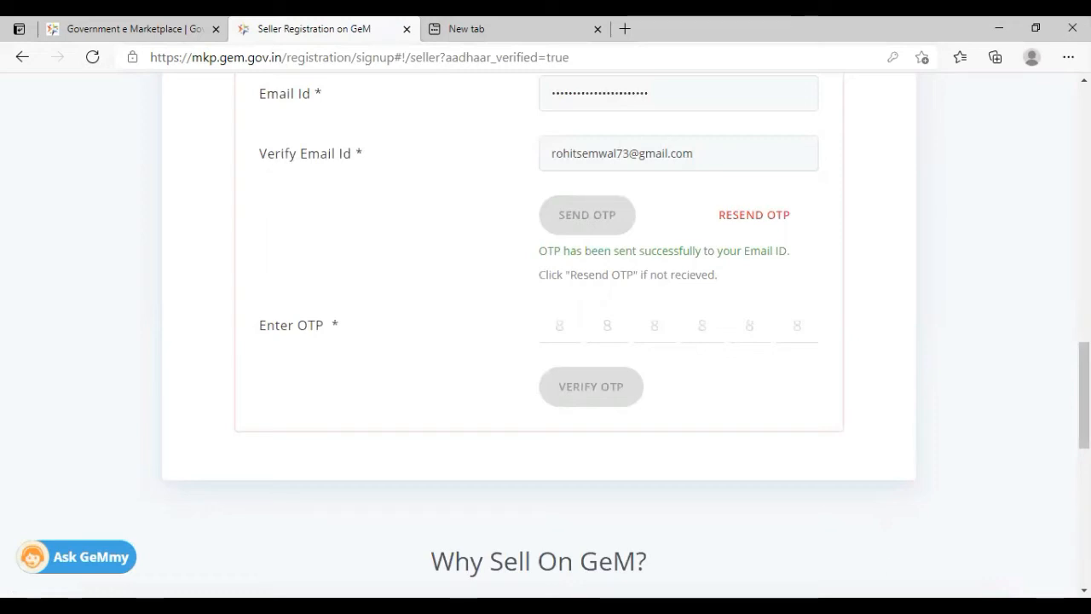
{"action": "left_click", "coordinate": [564, 312]}
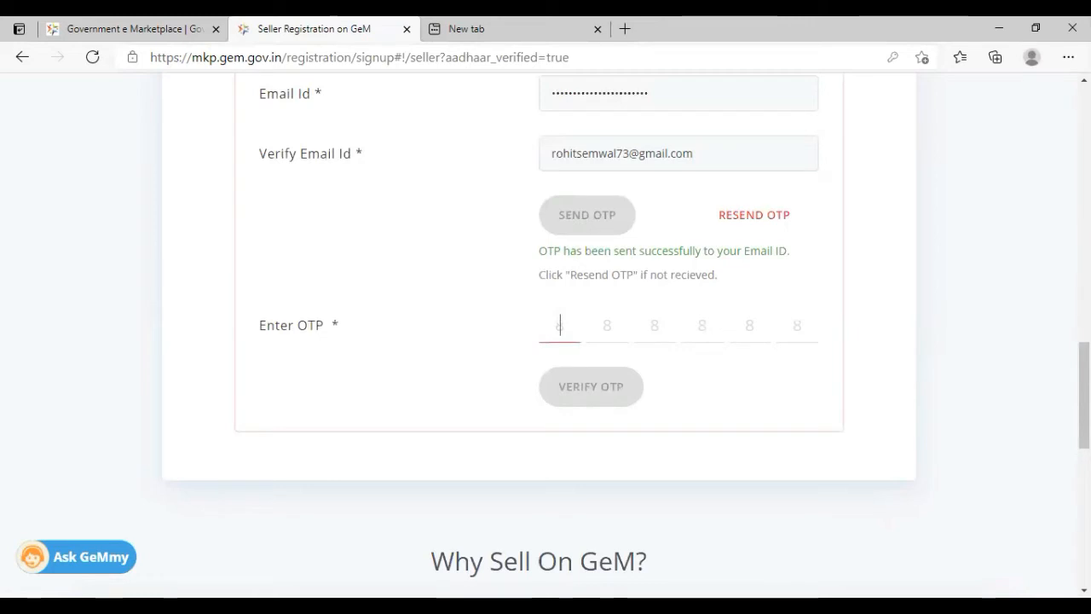
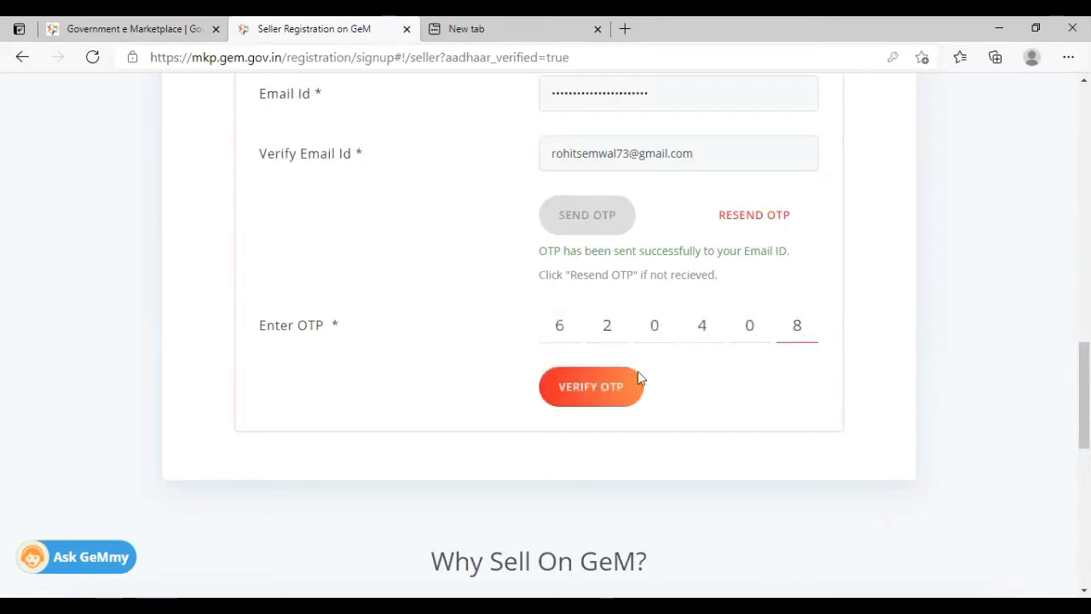
{"action": "left_click", "coordinate": [574, 389]}
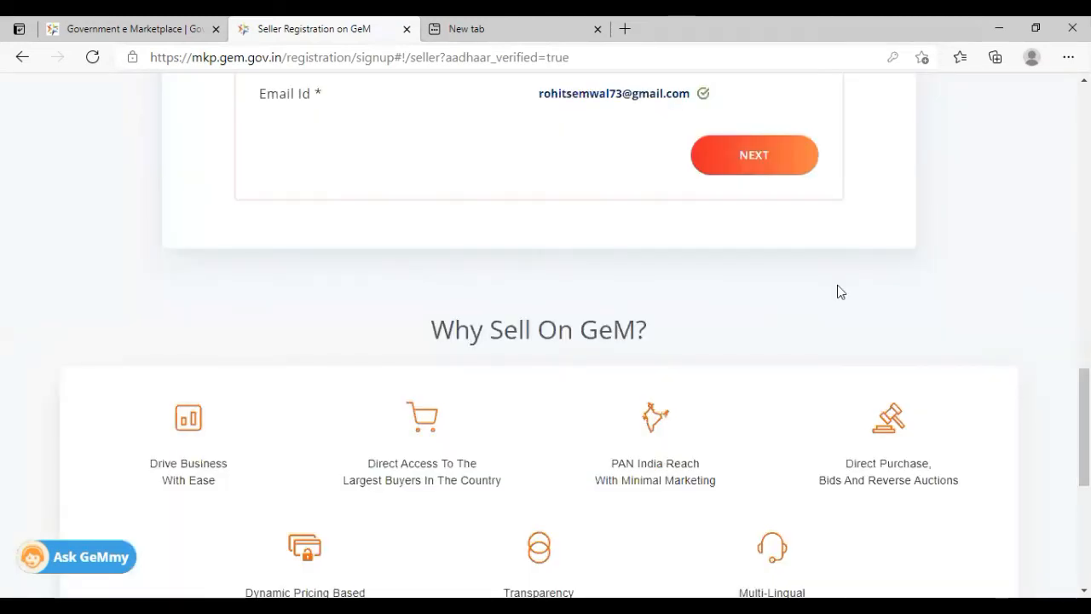
{"action": "scroll", "coordinate": [838, 292], "scroll_direction": "up", "scroll_amount": 2}
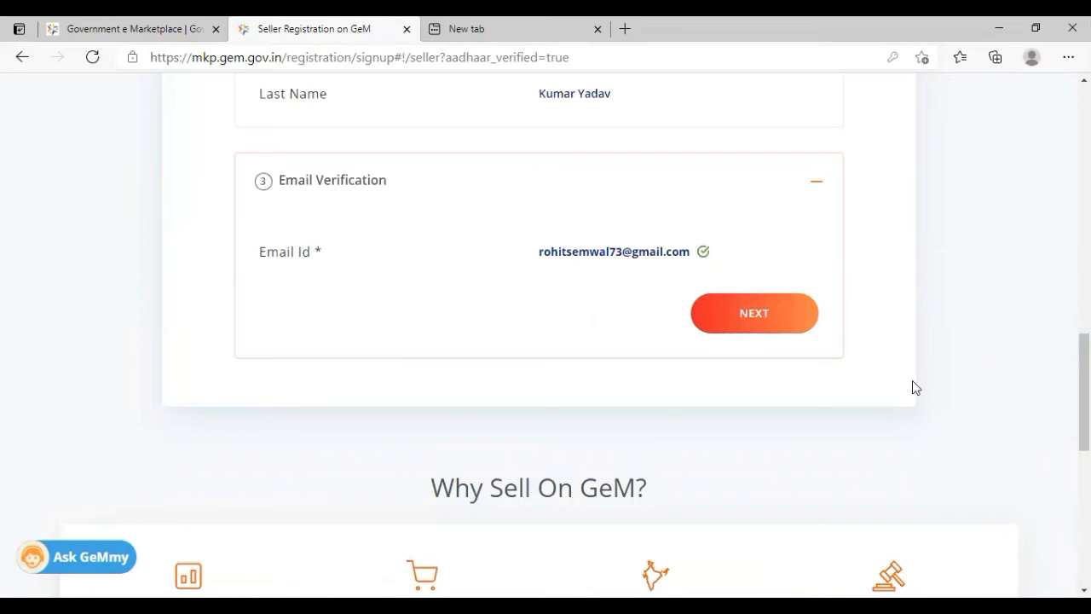
{"action": "left_click", "coordinate": [801, 318]}
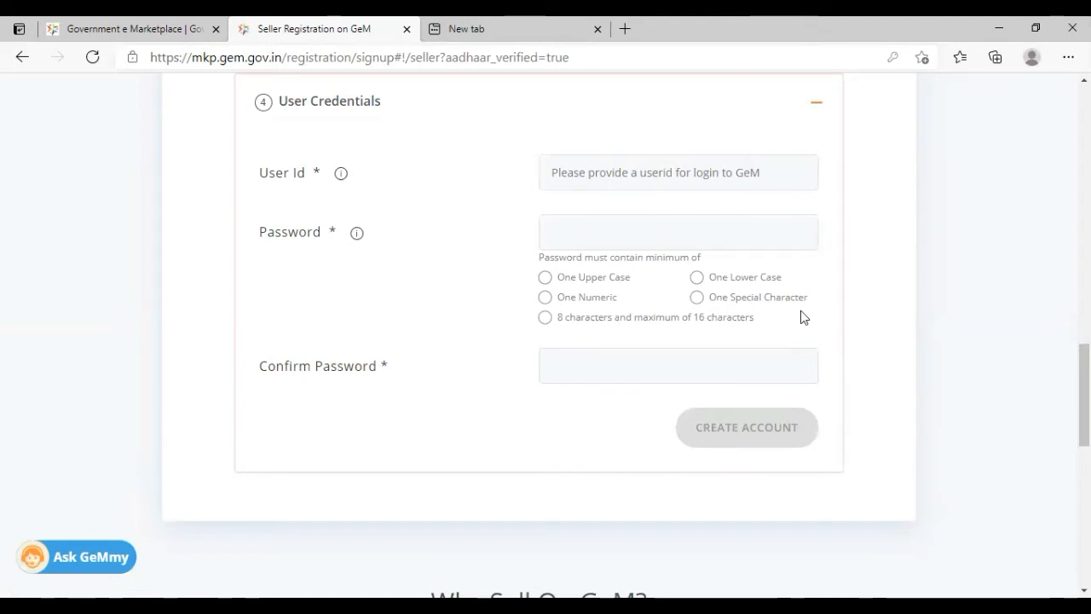
Set the GeM login User Id to the name part of the seller's email address, without the domain
{"action": "left_click", "coordinate": [587, 176]}
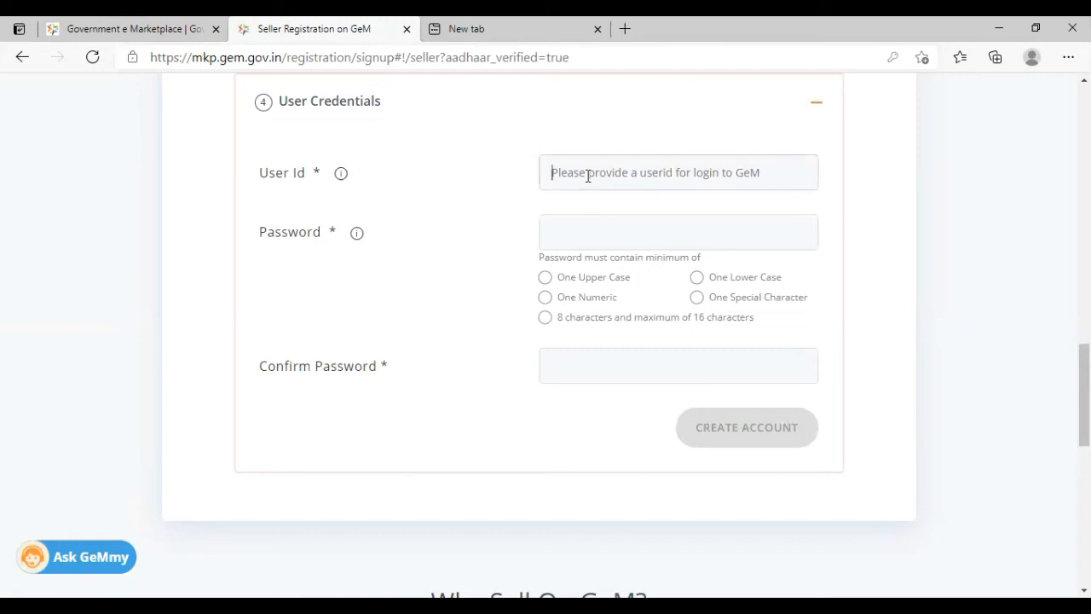
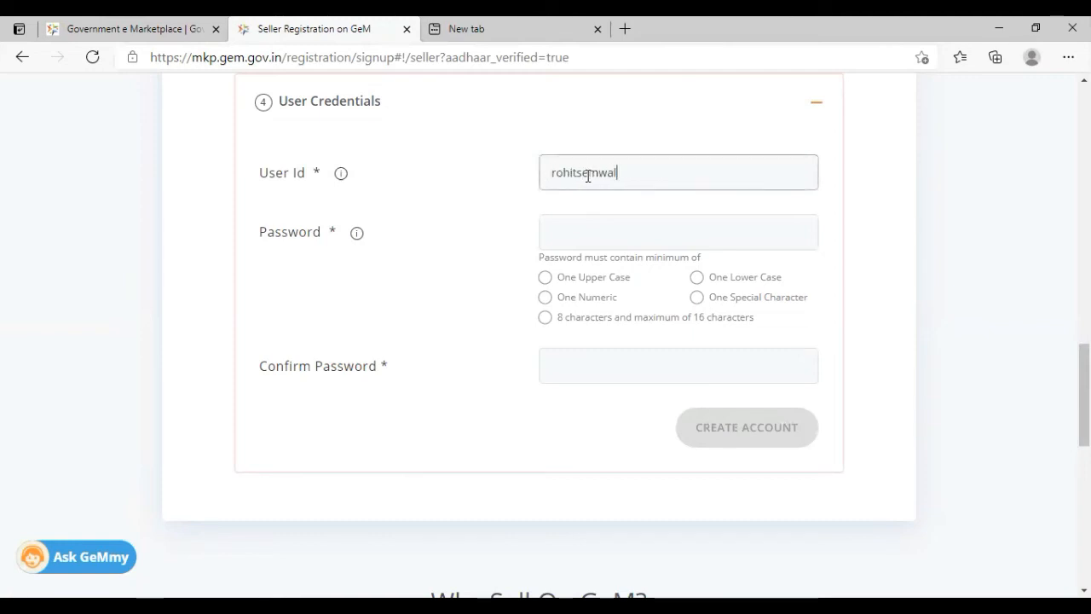
{"action": "left_click", "coordinate": [673, 230]}
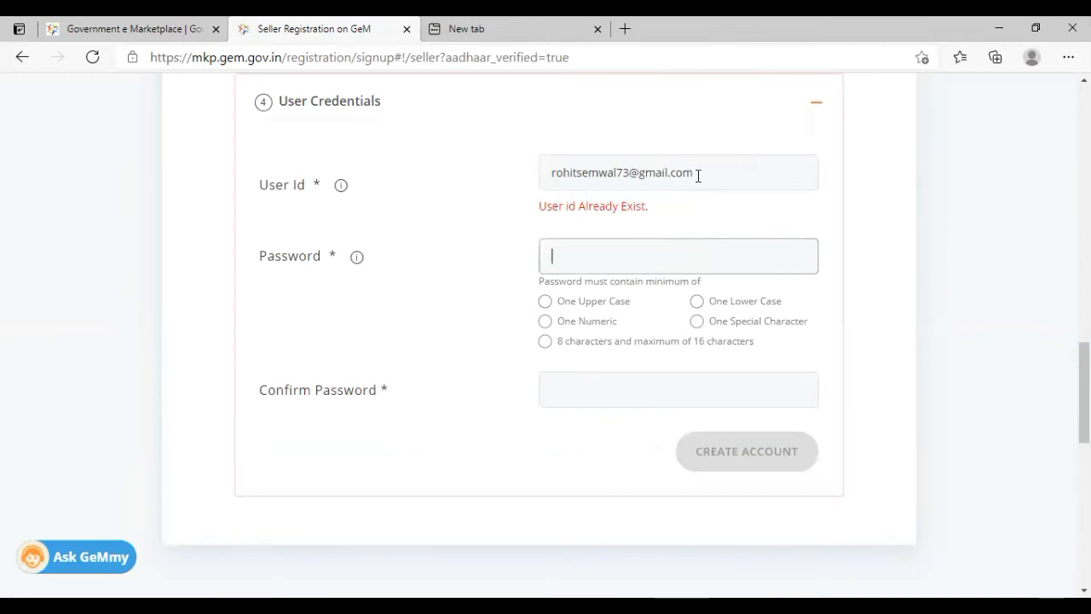
{"action": "left_click", "coordinate": [698, 174]}
{"action": "key", "text": "BackSpace"}
{"action": "key", "text": "BackSpace"}
{"action": "key", "text": "BackSpace"}
{"action": "key", "text": "BackSpace"}
{"action": "key", "text": "BackSpace"}
{"action": "key", "text": "BackSpace"}
{"action": "key", "text": "BackSpace"}
{"action": "key", "text": "BackSpace"}
{"action": "key", "text": "BackSpace"}
{"action": "key", "text": "BackSpace"}
{"action": "key", "text": "BackSpace"}
{"action": "key", "text": "BackSpace"}
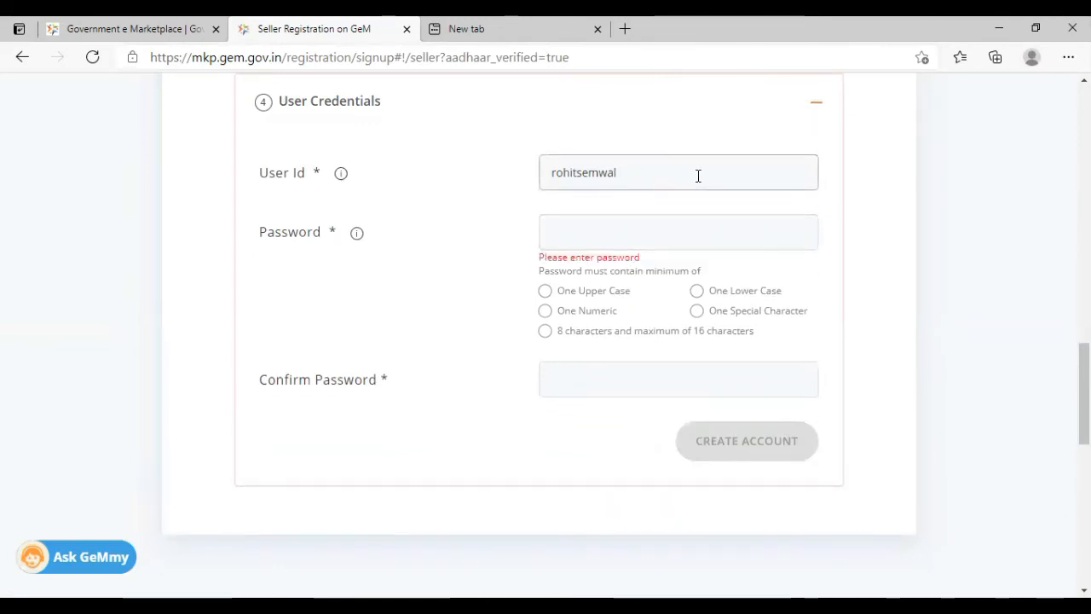
{"action": "type", "text": "73"}
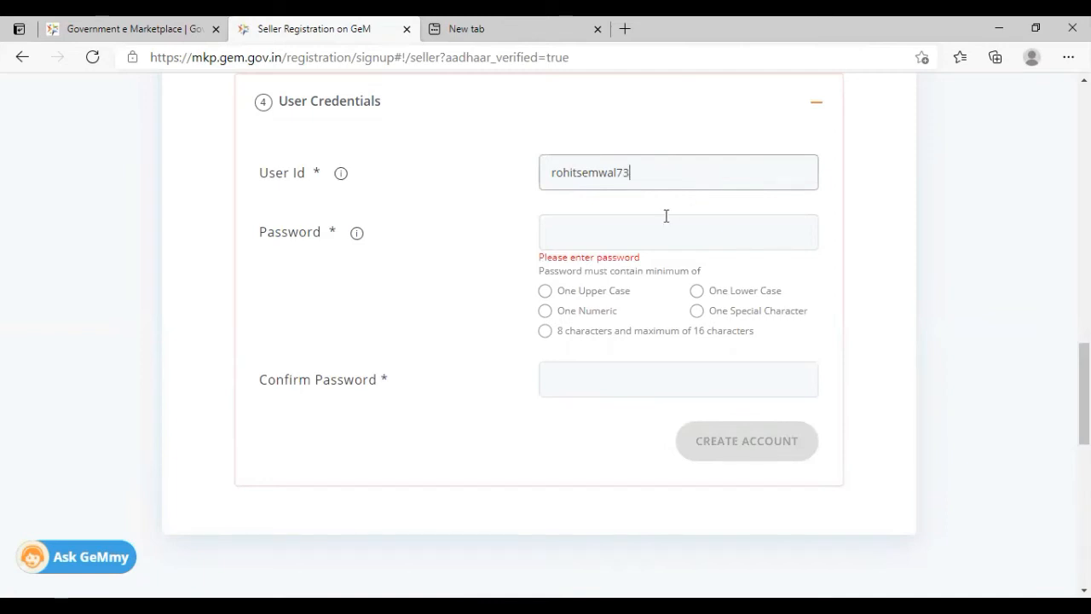
Enter and confirm an account password meeting the listed requirements, and create the seller account
{"action": "left_click", "coordinate": [800, 237]}
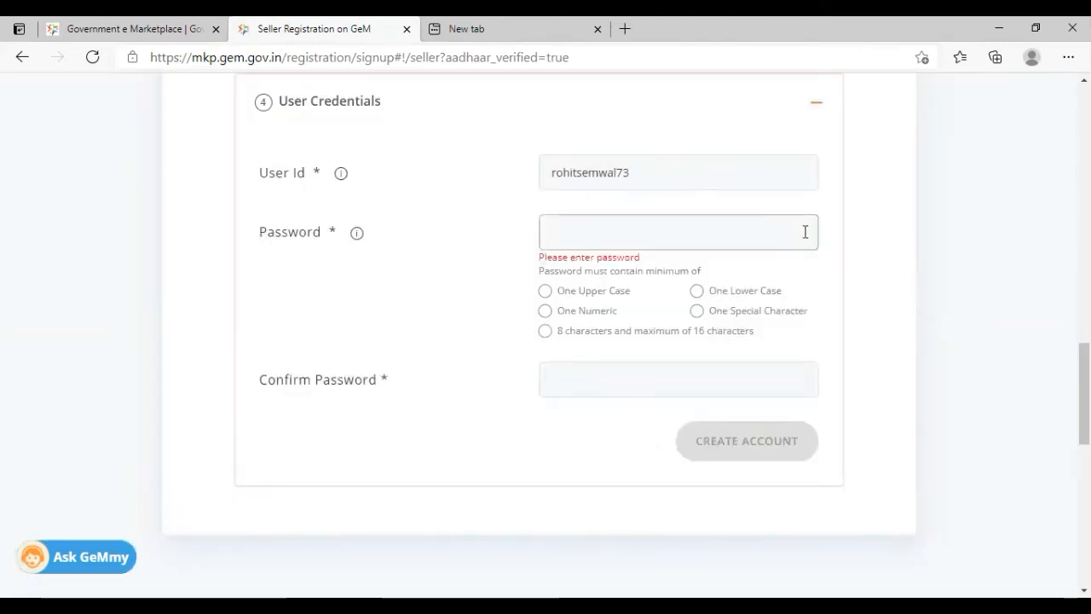
{"action": "type", "text": "••••••••••••"}
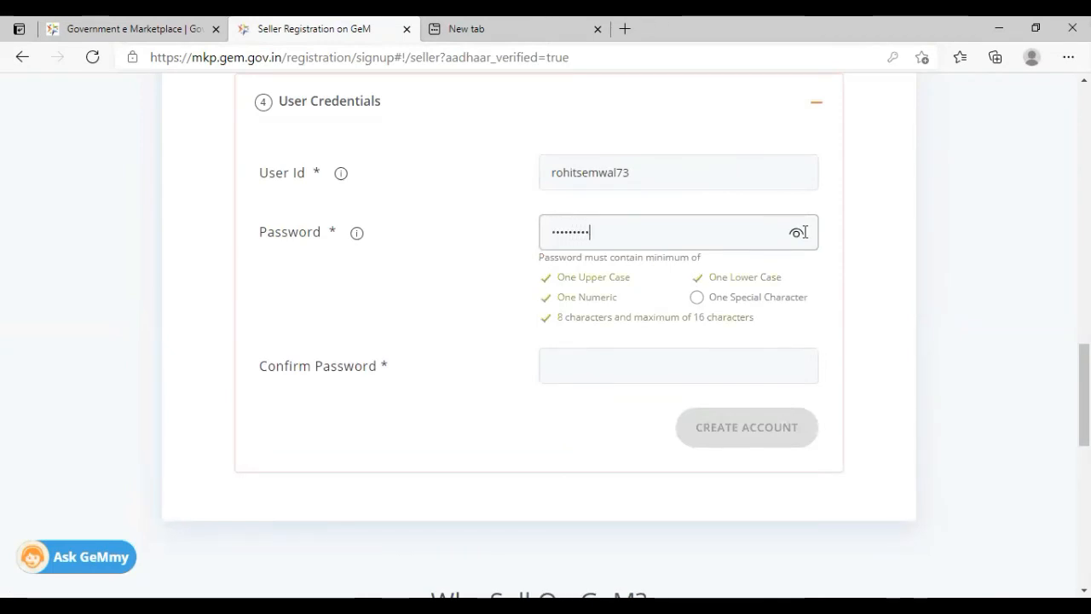
{"action": "type", "text": "•"}
{"action": "left_click", "coordinate": [632, 382]}
{"action": "type", "text": "••••••"}
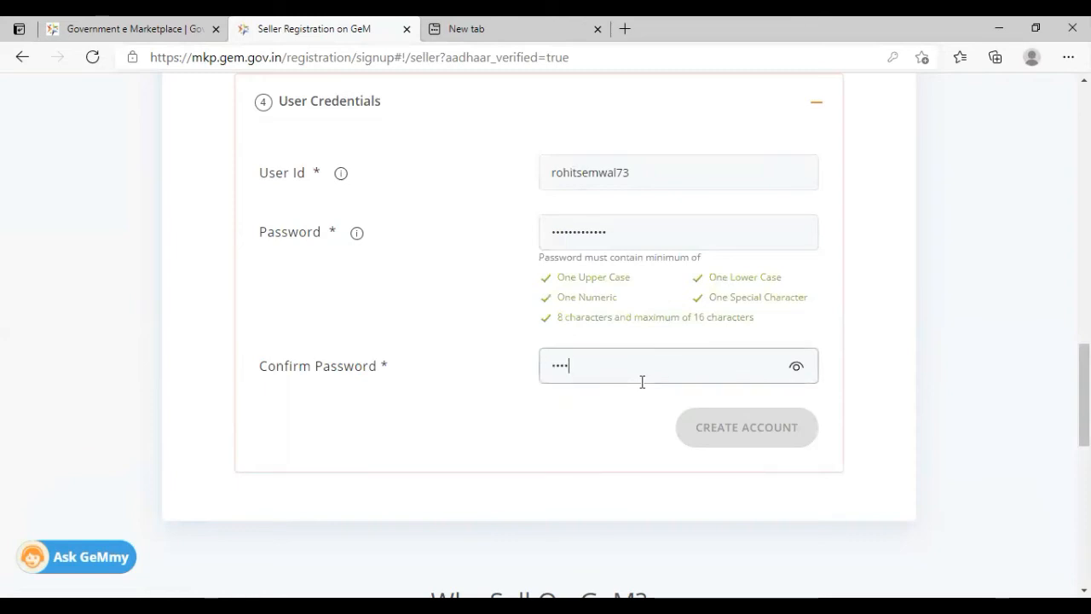
{"action": "type", "text": "•••••••"}
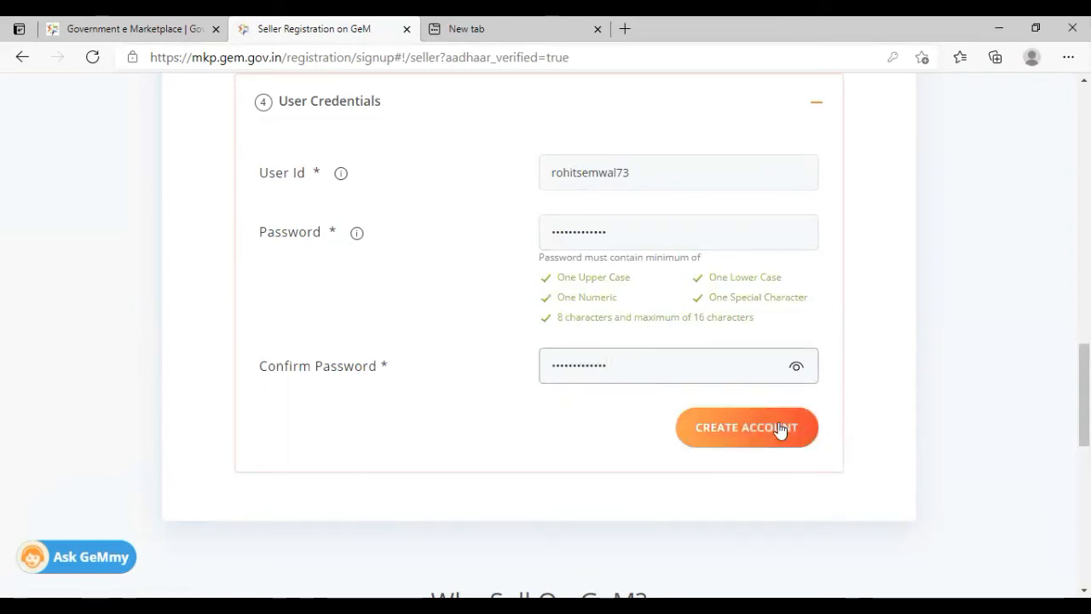
{"action": "left_click", "coordinate": [779, 428]}
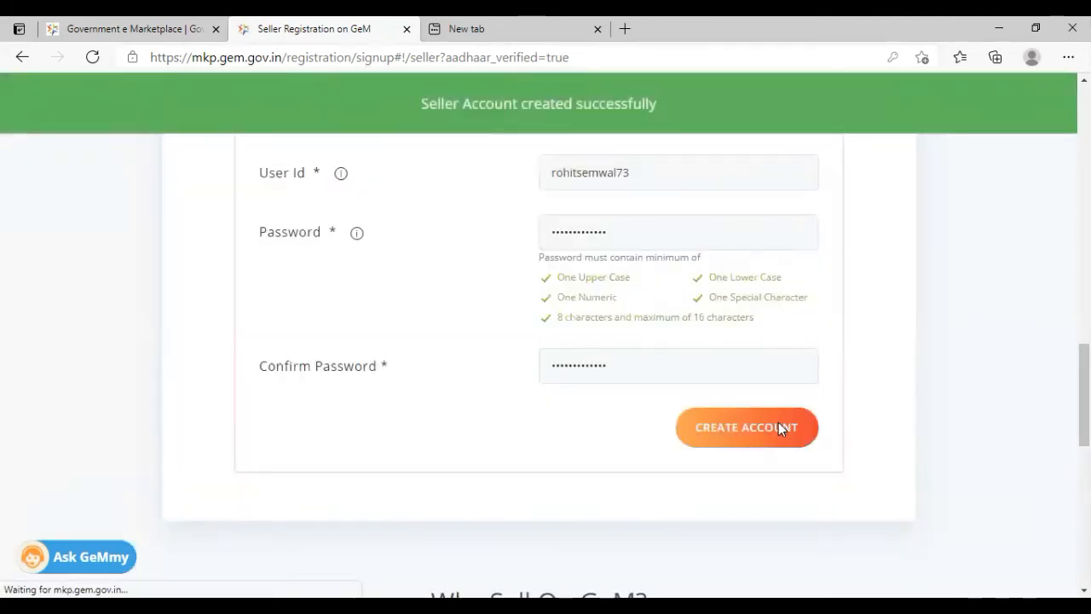
Dismiss the GeMmy assistant and review the seller profile's pending notices and required sections
{"action": "scroll", "coordinate": [779, 428], "scroll_direction": "down", "scroll_amount": 4}
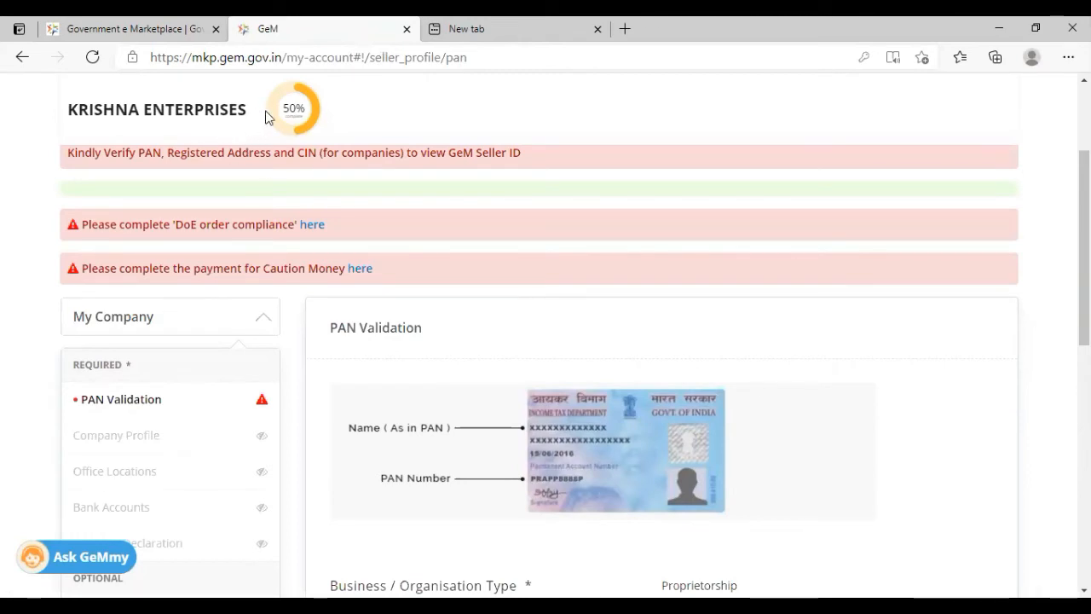
{"action": "scroll", "coordinate": [341, 135], "scroll_direction": "up", "scroll_amount": 1}
{"action": "scroll", "coordinate": [348, 143], "scroll_direction": "down", "scroll_amount": 1}
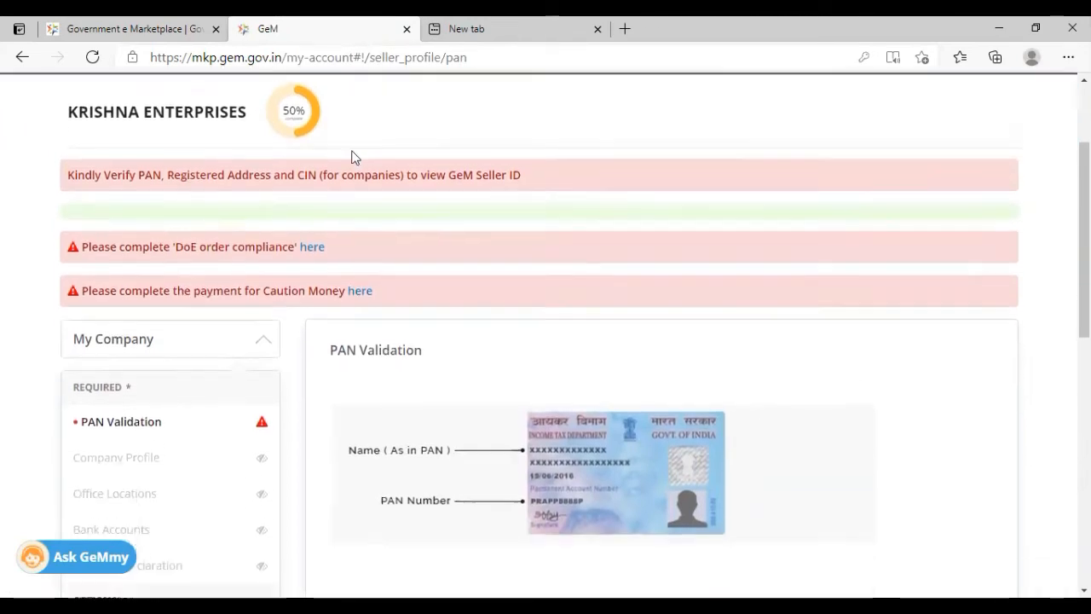
{"action": "scroll", "coordinate": [356, 162], "scroll_direction": "up", "scroll_amount": 2}
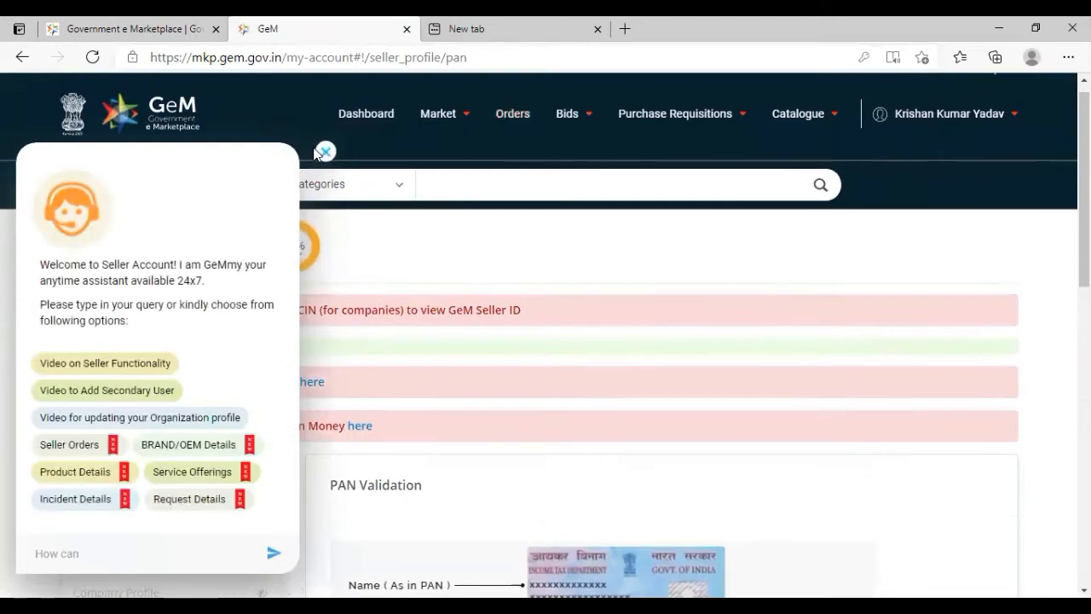
{"action": "left_click", "coordinate": [327, 151]}
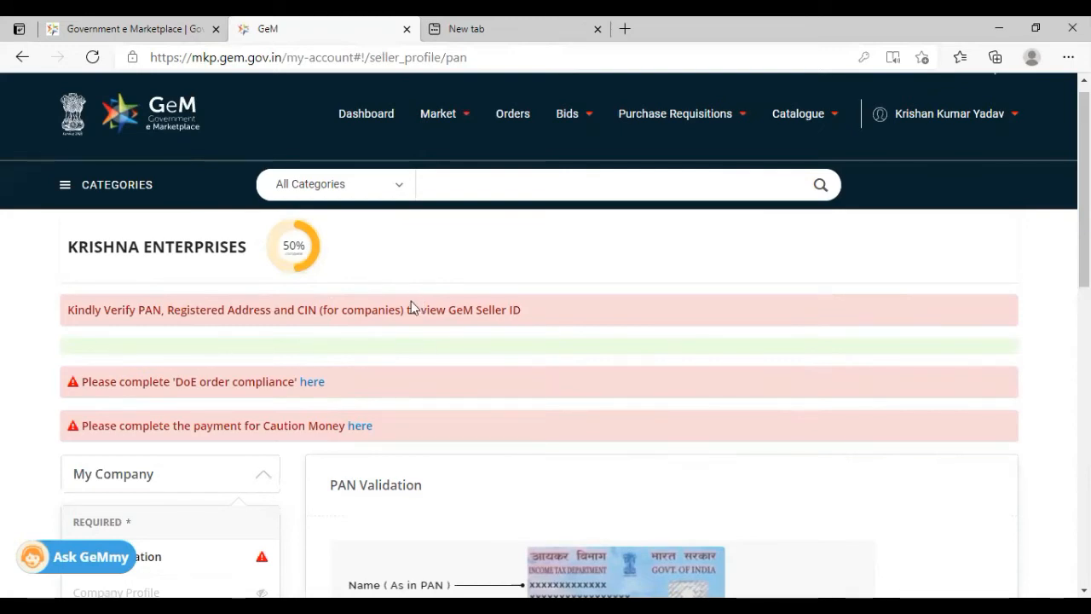
{"action": "scroll", "coordinate": [411, 305], "scroll_direction": "down", "scroll_amount": 5}
{"action": "scroll", "coordinate": [158, 324], "scroll_direction": "up", "scroll_amount": 1}
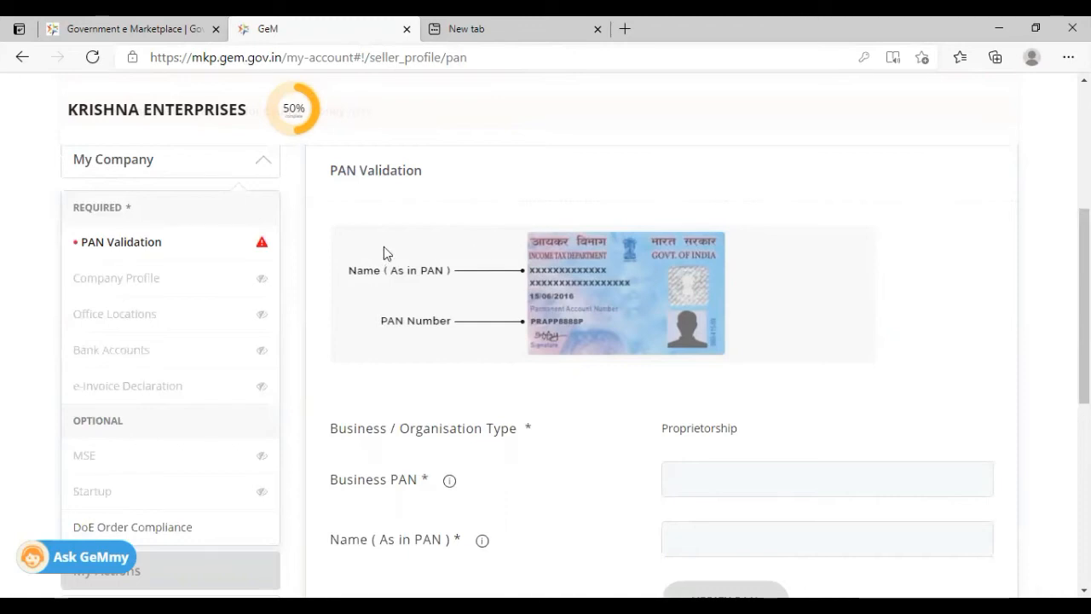
Try to enter the proprietor's PAN as the Business PAN under PAN Validation
{"action": "scroll", "coordinate": [596, 361], "scroll_direction": "down", "scroll_amount": 2}
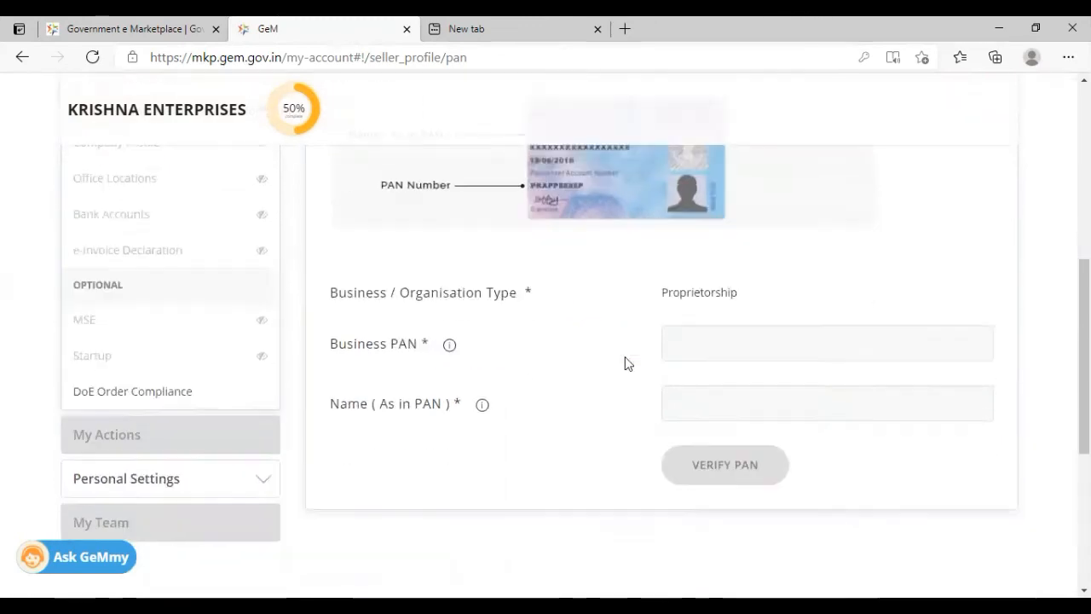
{"action": "left_click", "coordinate": [695, 309]}
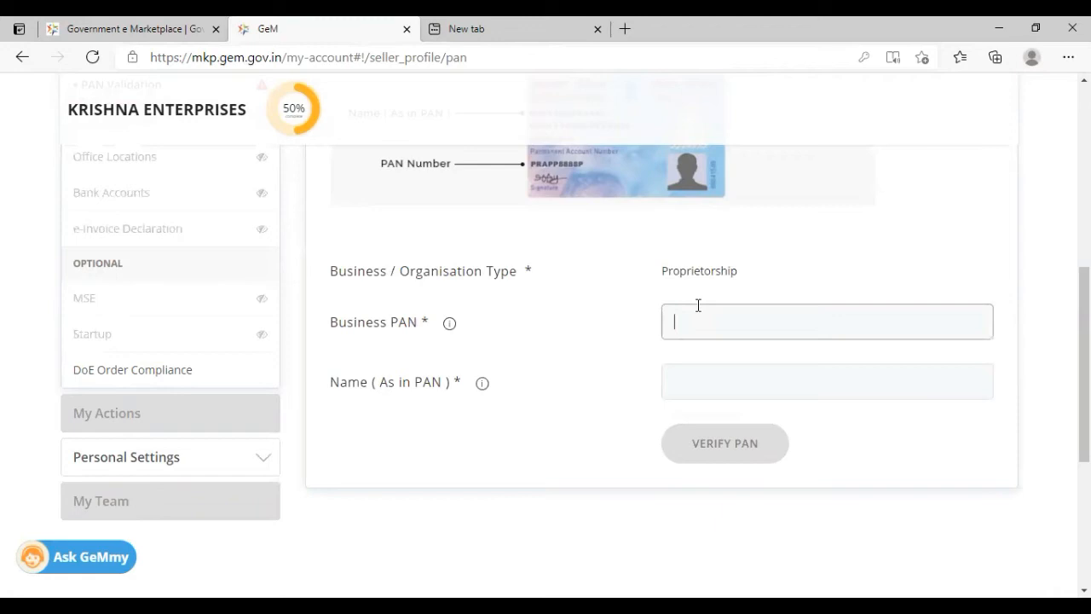
{"action": "left_click", "coordinate": [716, 376]}
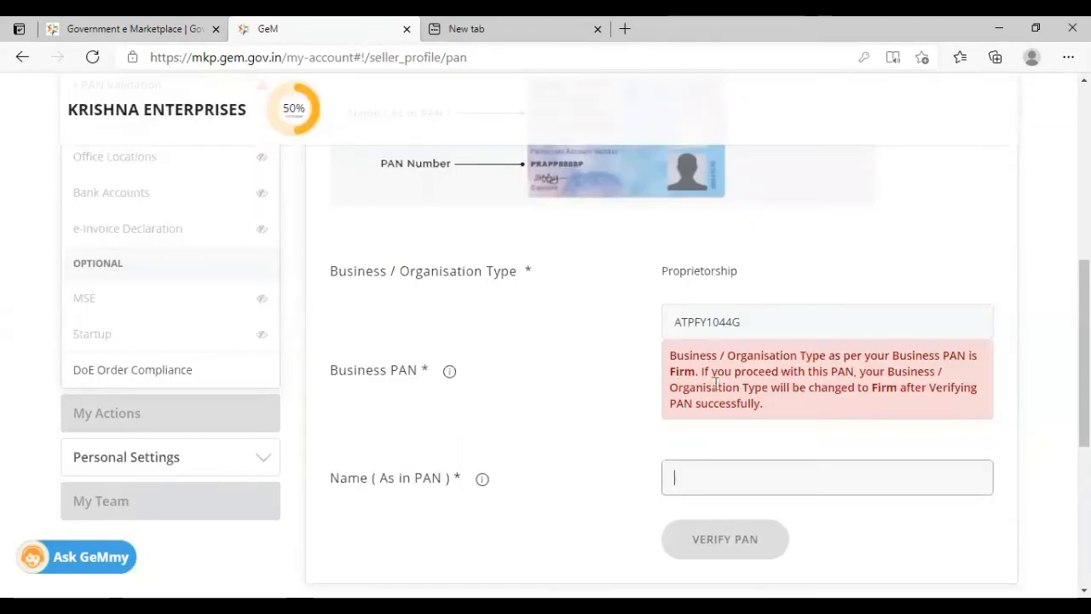
Clear the mistyped Business PAN and re-enter the proprietor's correct PAN
{"action": "left_click", "coordinate": [846, 316]}
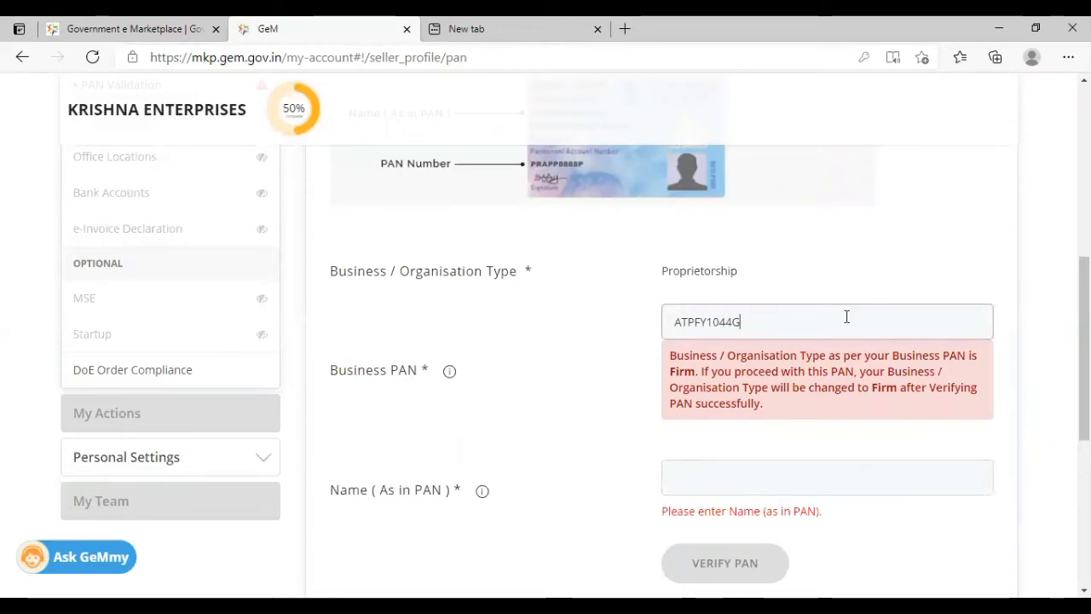
{"action": "key", "text": "BackSpace"}
{"action": "key", "text": "BackSpace"}
{"action": "key", "text": "BackSpace"}
{"action": "key", "text": "BackSpace"}
{"action": "key", "text": "BackSpace"}
{"action": "key", "text": "BackSpace"}
{"action": "key", "text": "BackSpace"}
{"action": "key", "text": "BackSpace"}
{"action": "key", "text": "BackSpace"}
{"action": "key", "text": "BackSpace"}
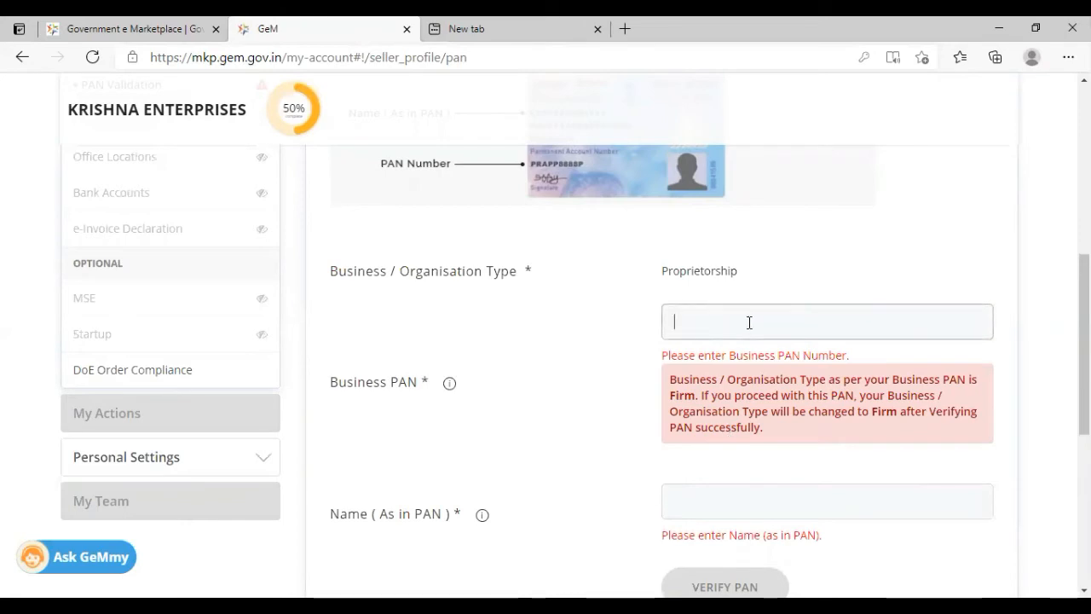
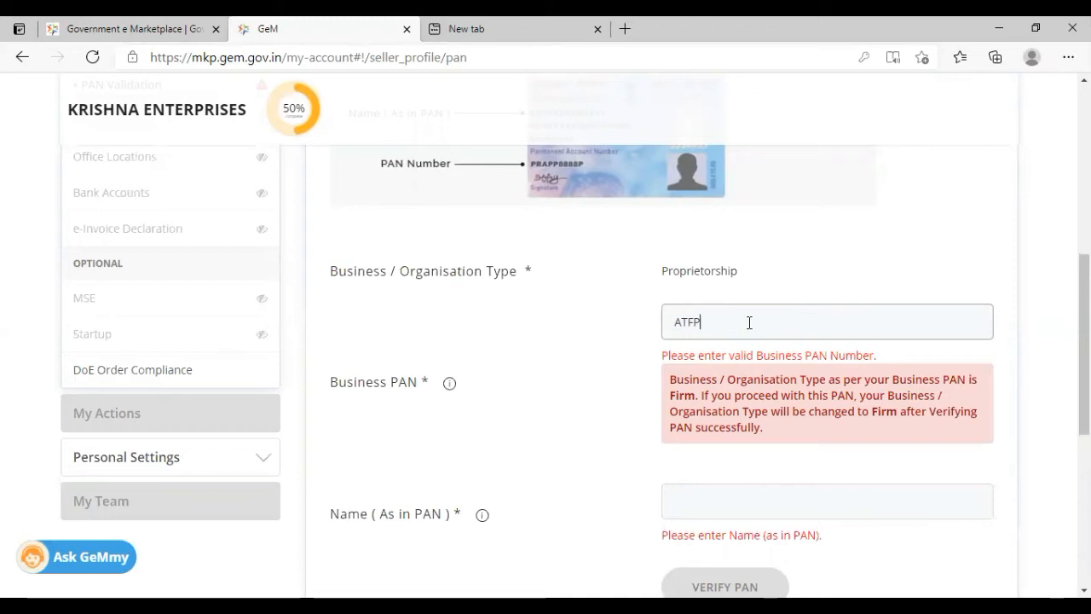
{"action": "left_click", "coordinate": [740, 477]}
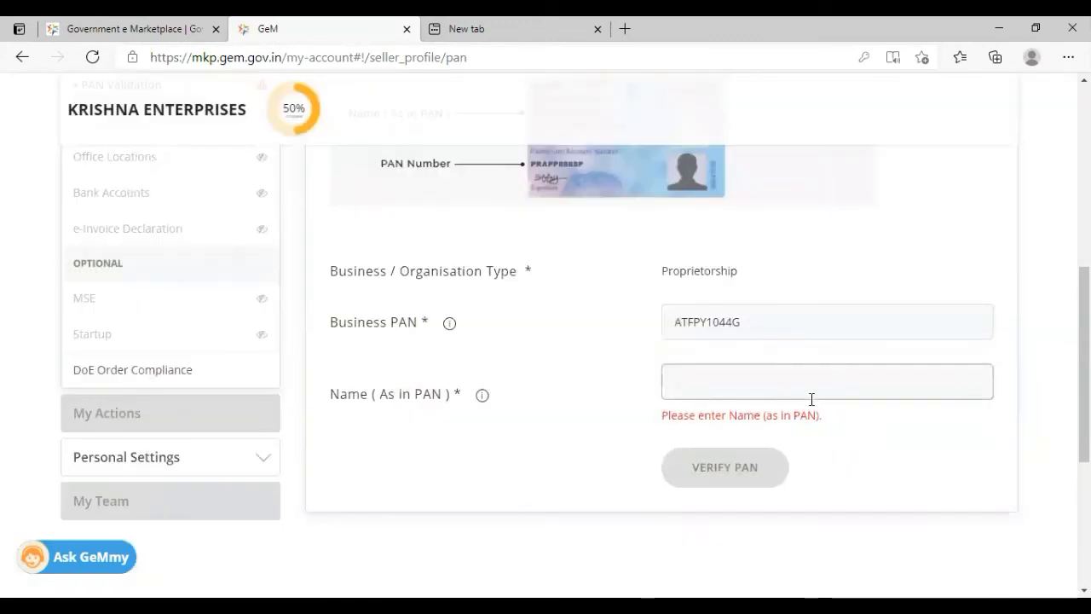
{"action": "type", "text": "AT"}
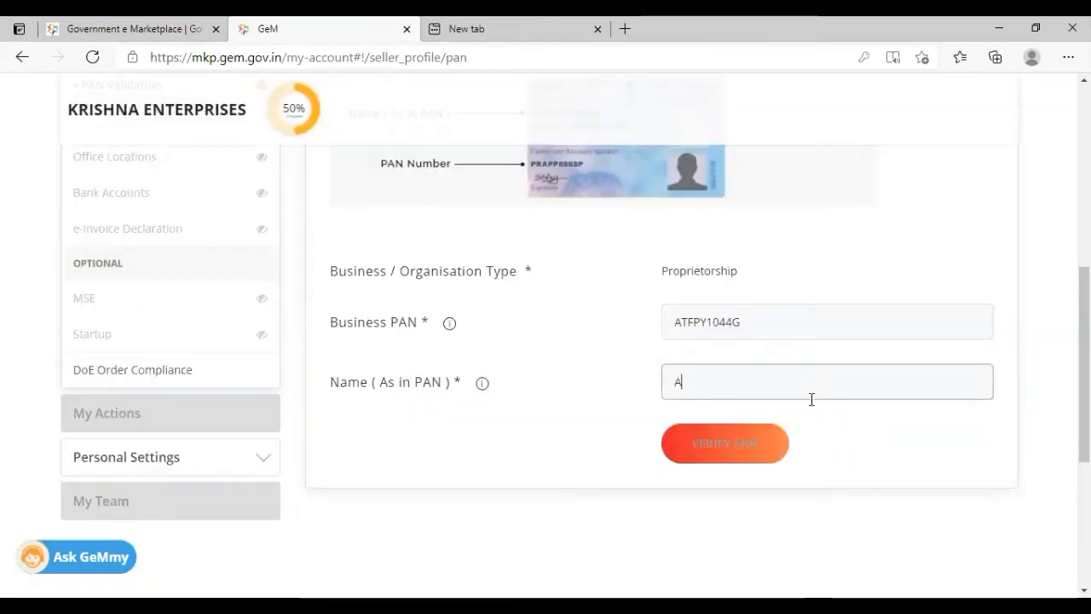
{"action": "type", "text": "FP"}
{"action": "key", "text": "BackSpace"}
{"action": "key", "text": "BackSpace"}
{"action": "key", "text": "BackSpace"}
{"action": "key", "text": "BackSpace"}
{"action": "key", "text": "BackSpace"}
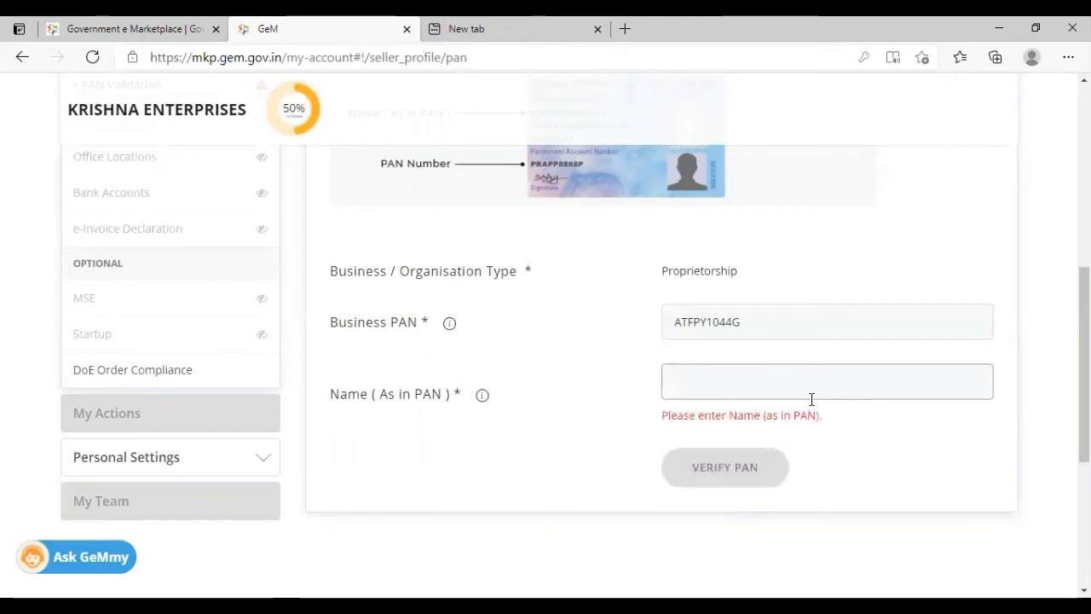
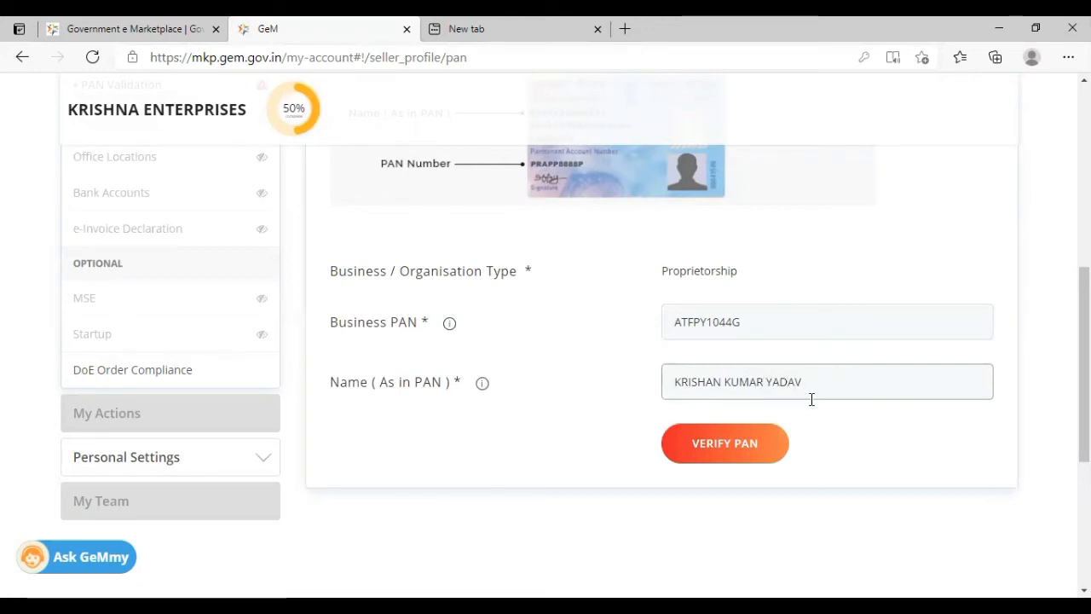
Submit the Business PAN and PAN name for verification and review the PAN Validation section
{"action": "left_click", "coordinate": [741, 451]}
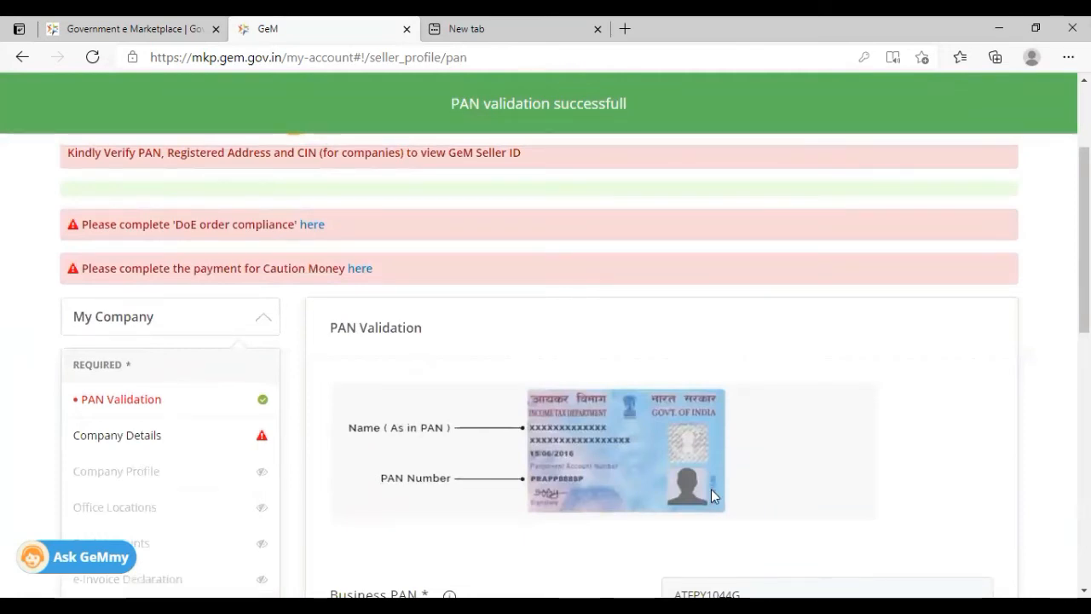
{"action": "scroll", "coordinate": [711, 489], "scroll_direction": "down", "scroll_amount": 2}
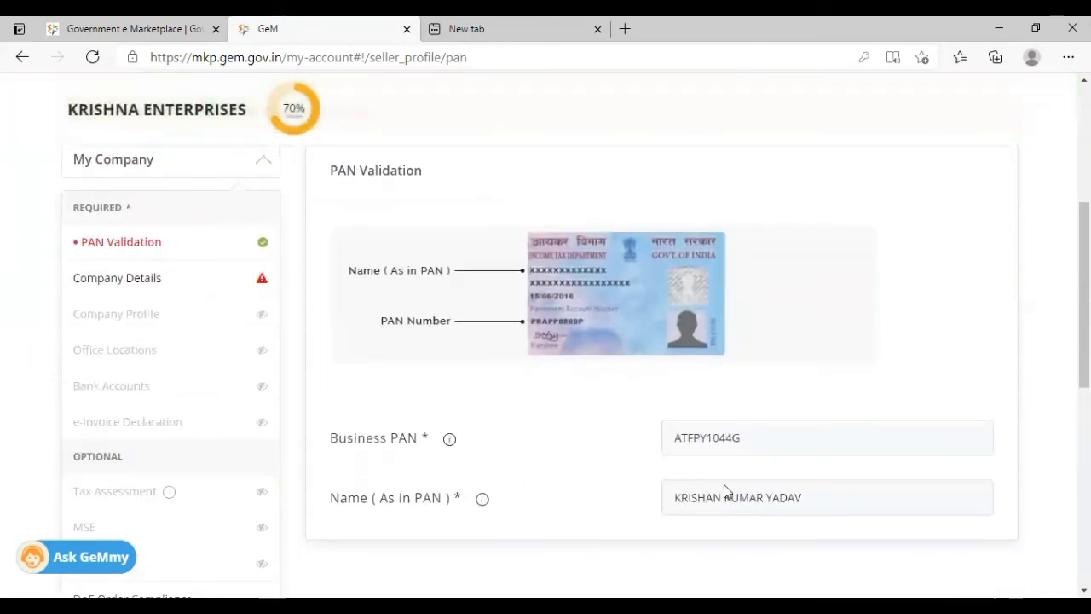
{"action": "scroll", "coordinate": [723, 486], "scroll_direction": "down", "scroll_amount": 2}
{"action": "scroll", "coordinate": [724, 484], "scroll_direction": "up", "scroll_amount": 5}
{"action": "scroll", "coordinate": [724, 491], "scroll_direction": "down", "scroll_amount": 2}
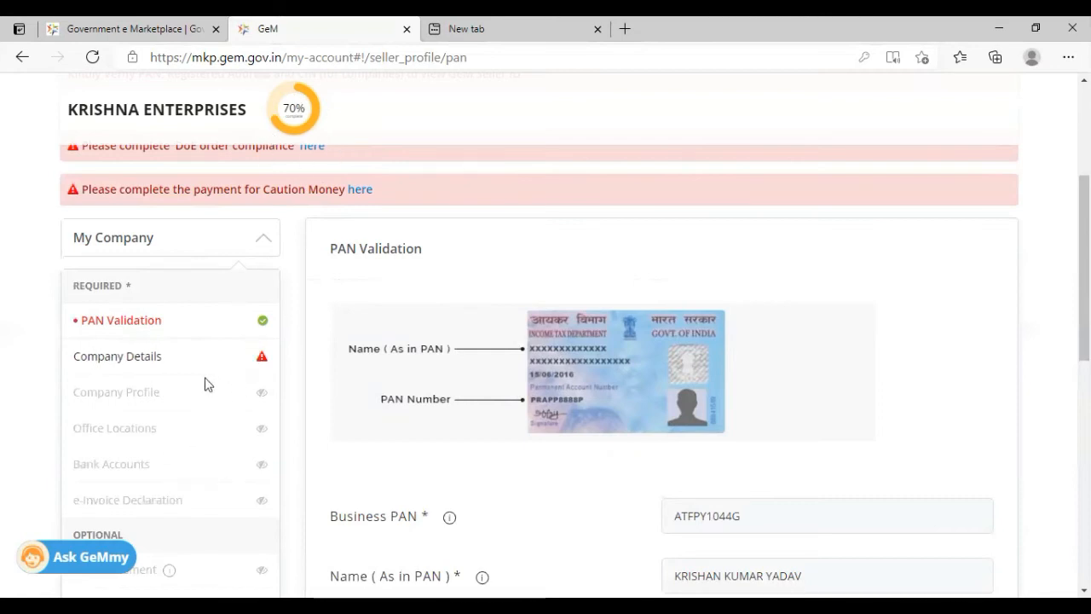
In Company Details, set the Date Of Incorporation to 01/04/2021 and save it
{"action": "left_click", "coordinate": [218, 356]}
{"action": "scroll", "coordinate": [291, 409], "scroll_direction": "down", "scroll_amount": 1}
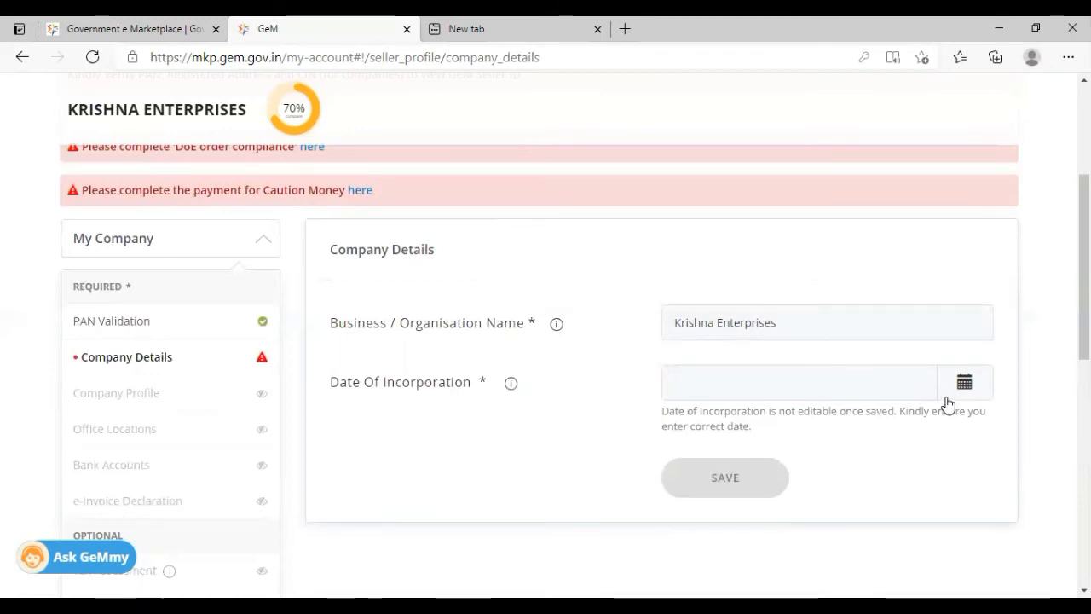
{"action": "left_click", "coordinate": [973, 382]}
{"action": "scroll", "coordinate": [978, 375], "scroll_direction": "down", "scroll_amount": 1}
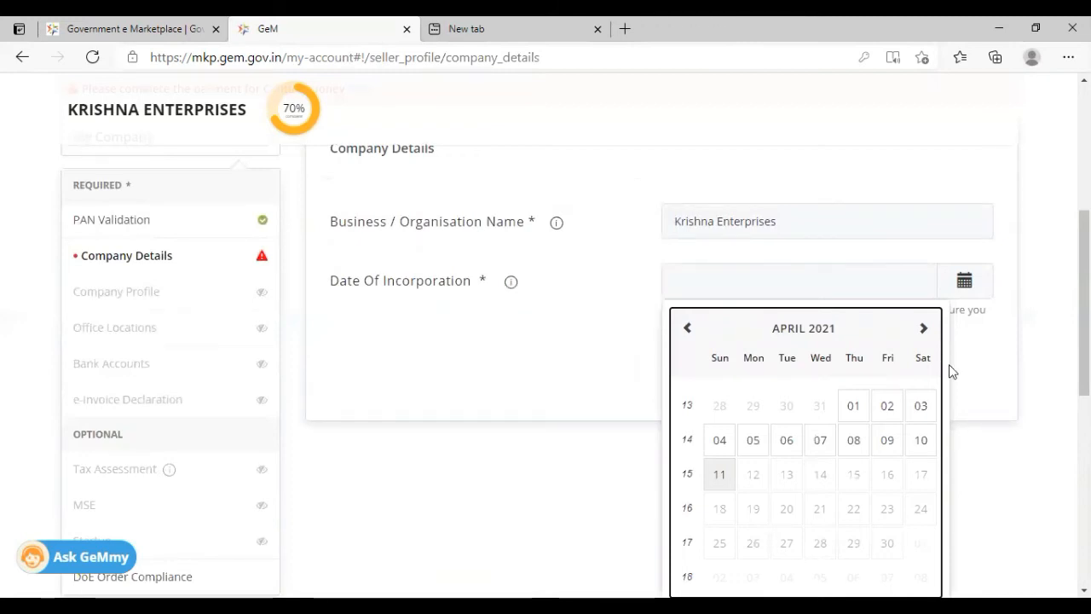
{"action": "left_click", "coordinate": [857, 415]}
{"action": "left_click", "coordinate": [750, 376]}
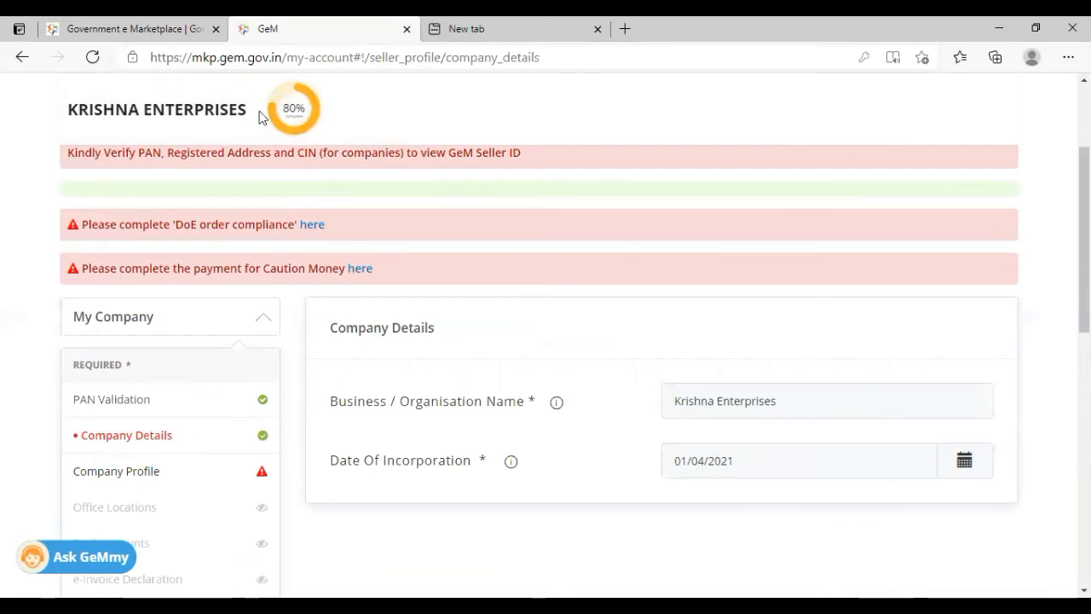
In Company Profile, answer Yes to participating in bids, leave Startup and MSME at No, and save
{"action": "scroll", "coordinate": [272, 256], "scroll_direction": "down", "scroll_amount": 1}
{"action": "left_click", "coordinate": [195, 394]}
{"action": "scroll", "coordinate": [324, 371], "scroll_direction": "down", "scroll_amount": 1}
{"action": "scroll", "coordinate": [341, 361], "scroll_direction": "down", "scroll_amount": 1}
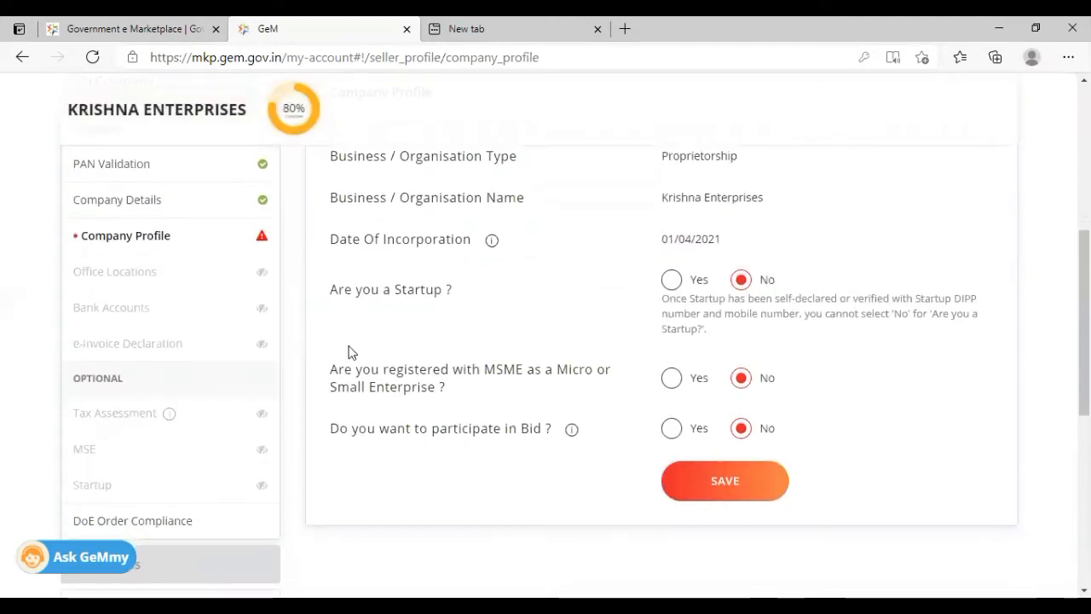
{"action": "scroll", "coordinate": [539, 268], "scroll_direction": "up", "scroll_amount": 1}
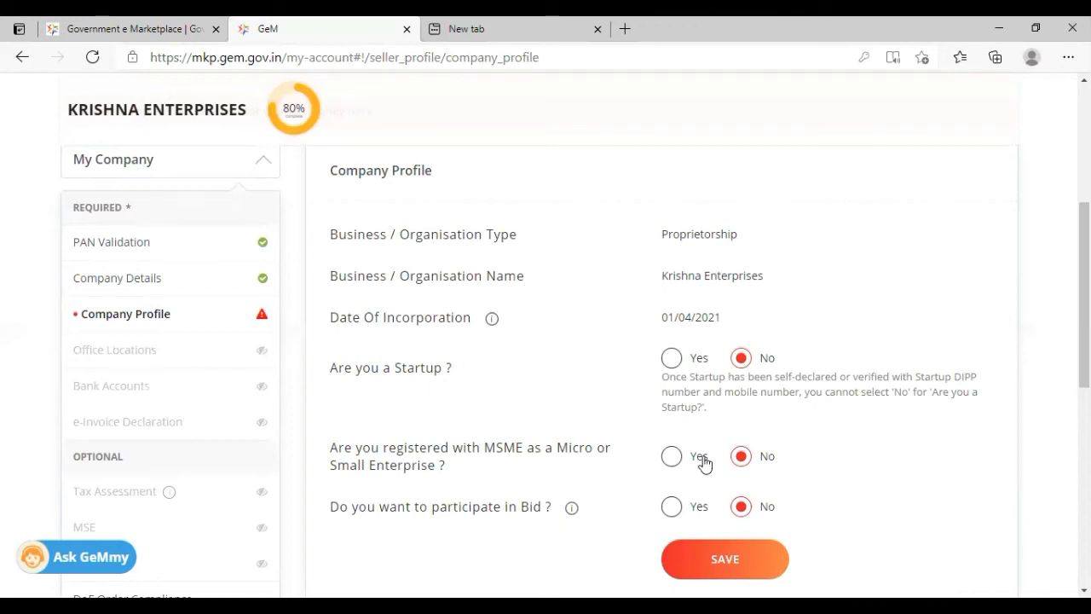
{"action": "scroll", "coordinate": [704, 467], "scroll_direction": "down", "scroll_amount": 1}
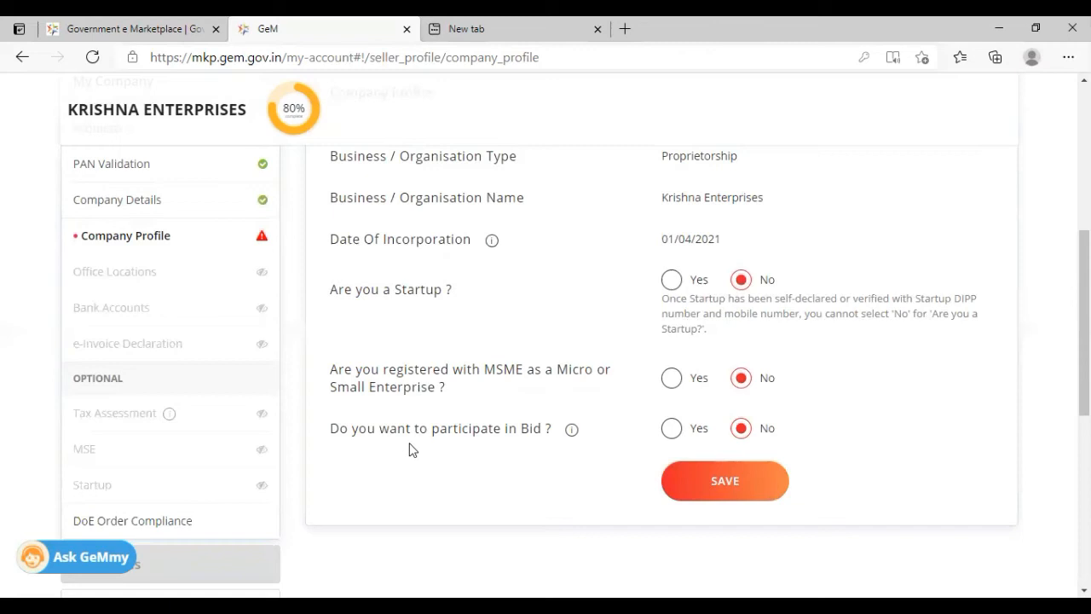
{"action": "left_click", "coordinate": [670, 431]}
{"action": "left_click", "coordinate": [709, 494]}
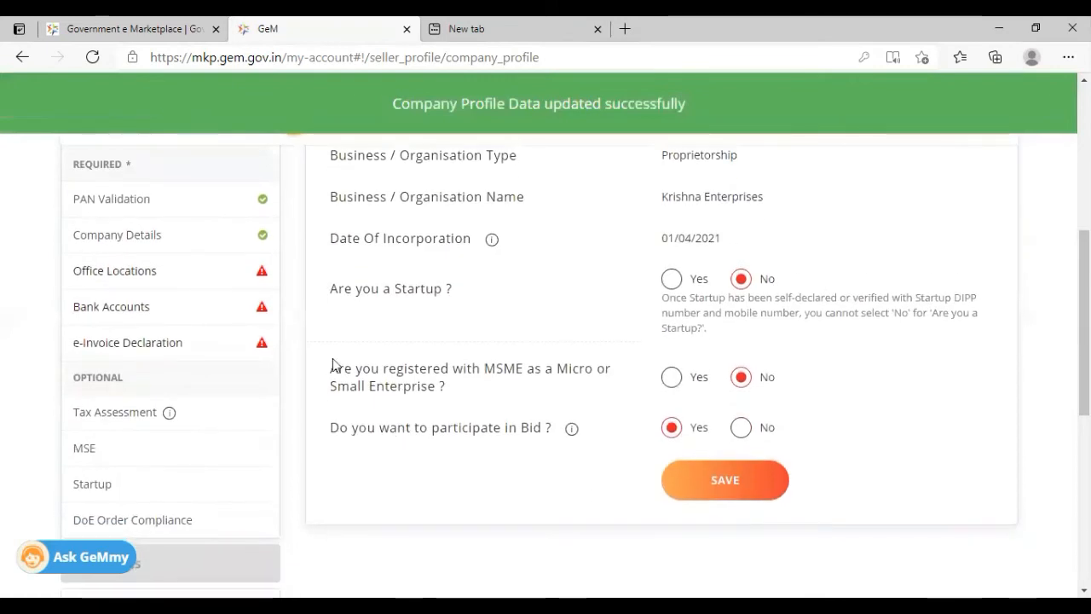
Review the Company Profile answers and save them again
{"action": "scroll", "coordinate": [753, 480], "scroll_direction": "up", "scroll_amount": 2}
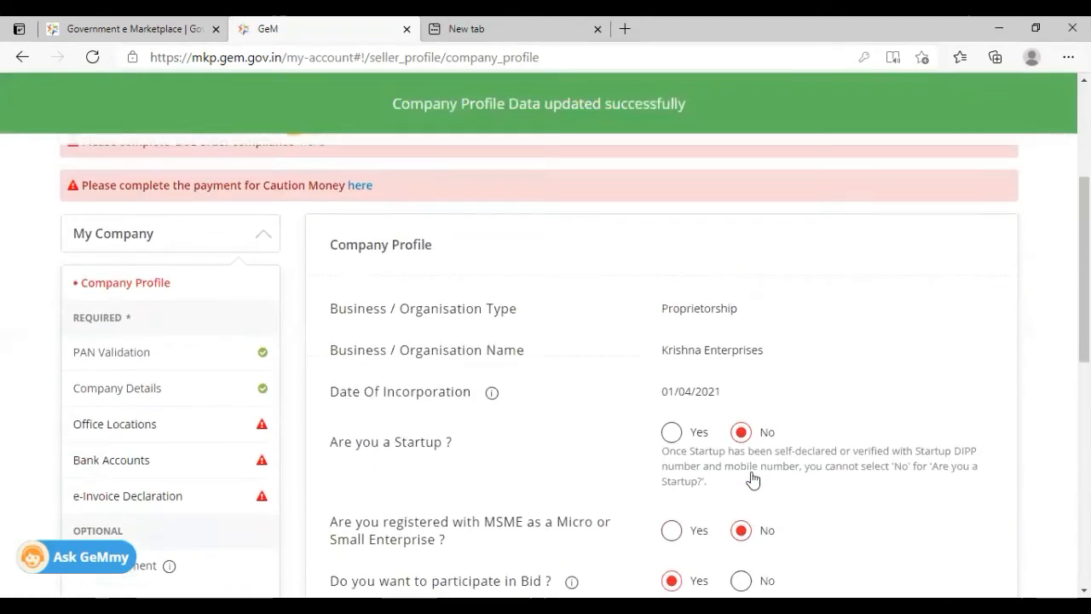
{"action": "scroll", "coordinate": [714, 492], "scroll_direction": "down", "scroll_amount": 2}
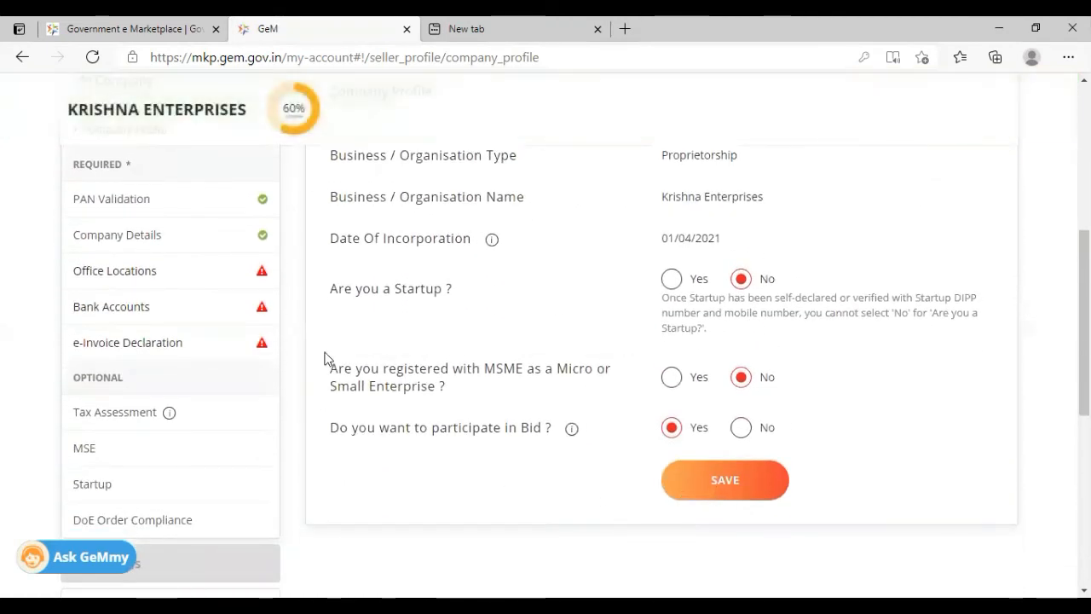
{"action": "scroll", "coordinate": [685, 477], "scroll_direction": "up", "scroll_amount": 2}
{"action": "scroll", "coordinate": [611, 479], "scroll_direction": "down", "scroll_amount": 2}
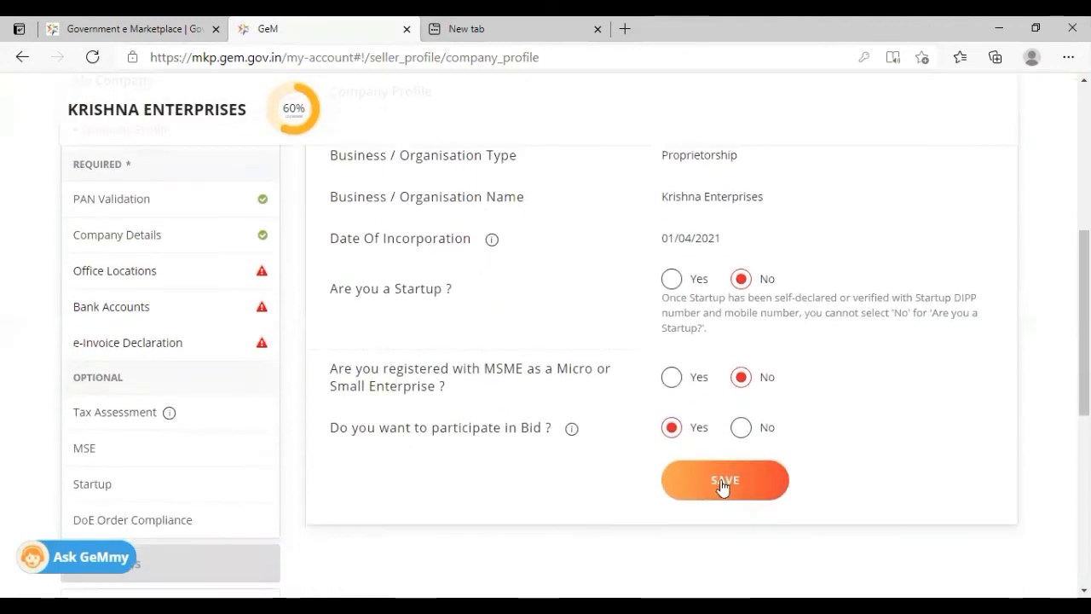
{"action": "left_click", "coordinate": [721, 484]}
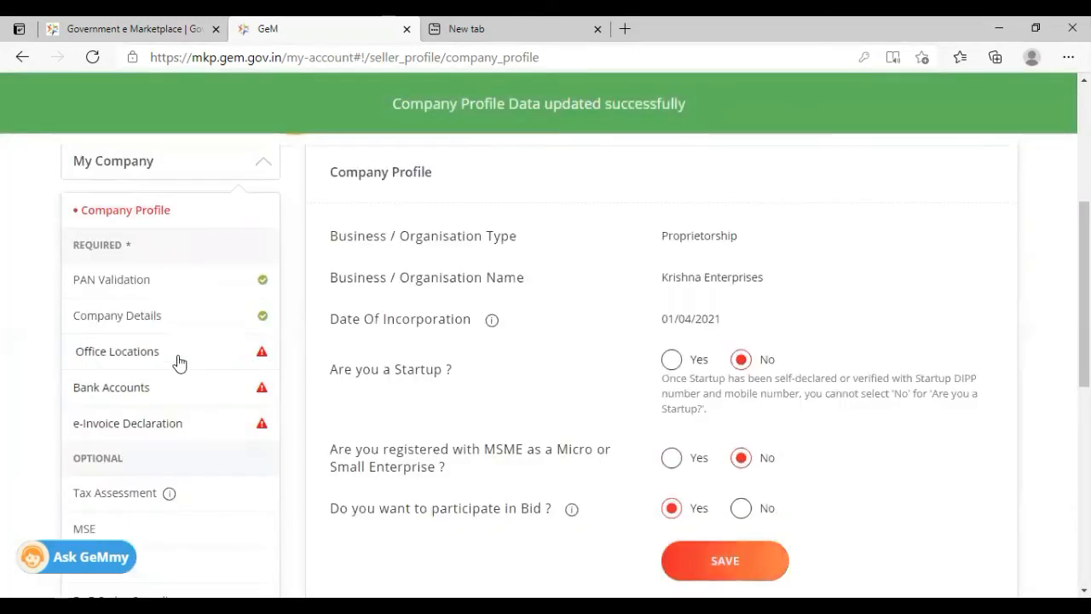
In Office Locations, enter KRISHNA ENTERPRISES as the Office Name of the registered address
{"action": "left_click", "coordinate": [177, 356]}
{"action": "scroll", "coordinate": [350, 380], "scroll_direction": "down", "scroll_amount": 2}
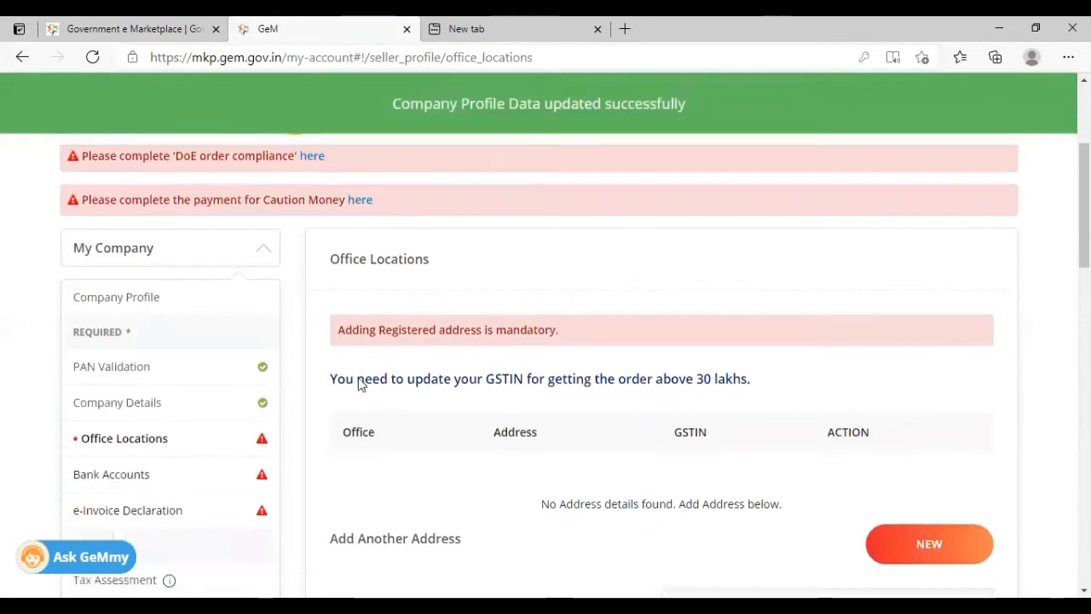
{"action": "scroll", "coordinate": [516, 385], "scroll_direction": "down", "scroll_amount": 2}
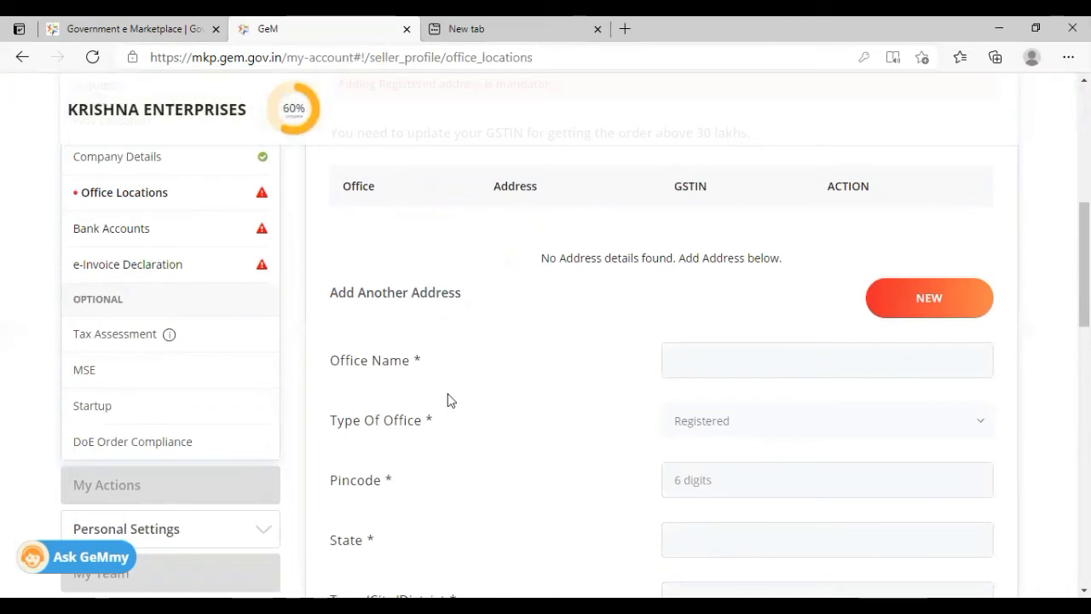
{"action": "left_click", "coordinate": [757, 363]}
{"action": "type", "text": "kRISHNA"}
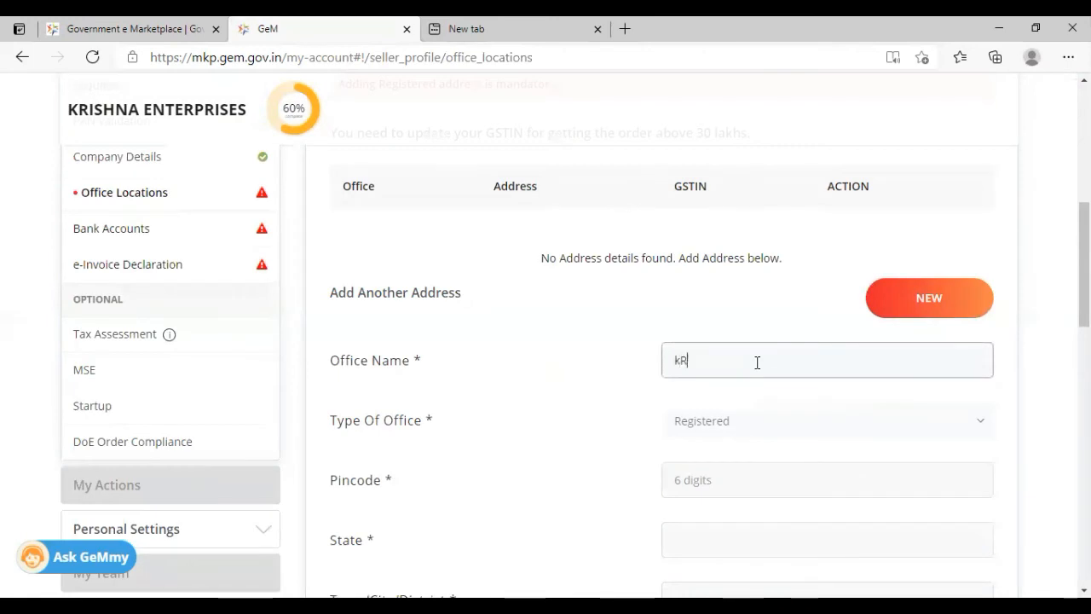
{"action": "key", "text": "BackSpace"}
{"action": "key", "text": "BackSpace"}
{"action": "key", "text": "BackSpace"}
{"action": "key", "text": "BackSpace"}
{"action": "key", "text": "BackSpace"}
{"action": "key", "text": "BackSpace"}
{"action": "key", "text": "BackSpace"}
{"action": "type", "text": "KRIHSN"}
{"action": "key", "text": "BackSpace"}
{"action": "key", "text": "BackSpace"}
{"action": "key", "text": "BackSpace"}
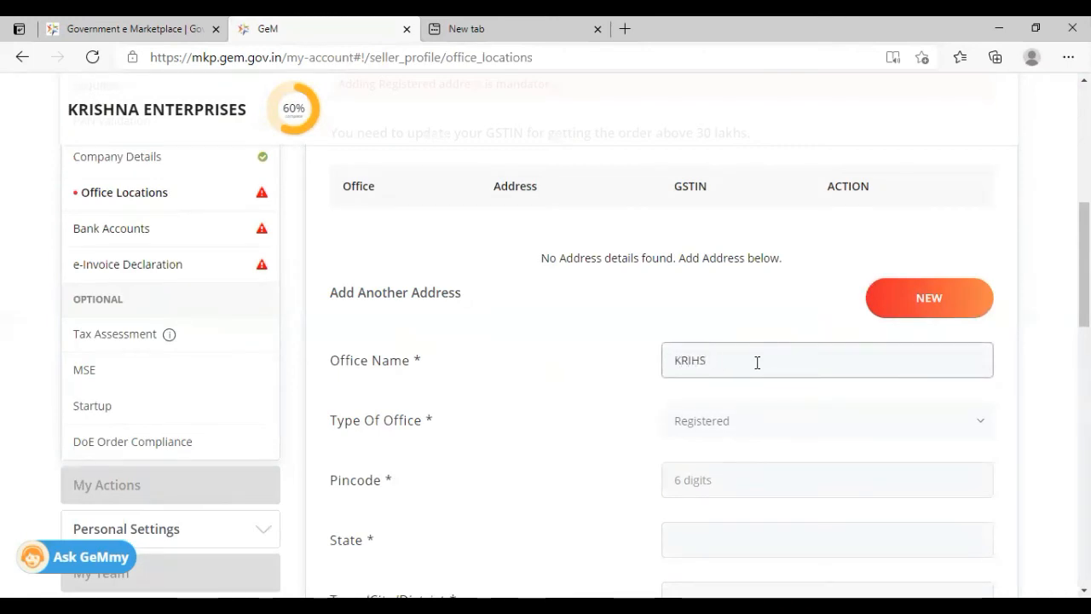
{"action": "type", "text": "SJH"}
{"action": "key", "text": "BackSpace"}
{"action": "key", "text": "BackSpace"}
{"action": "type", "text": "HNA ENTERPRISES"}
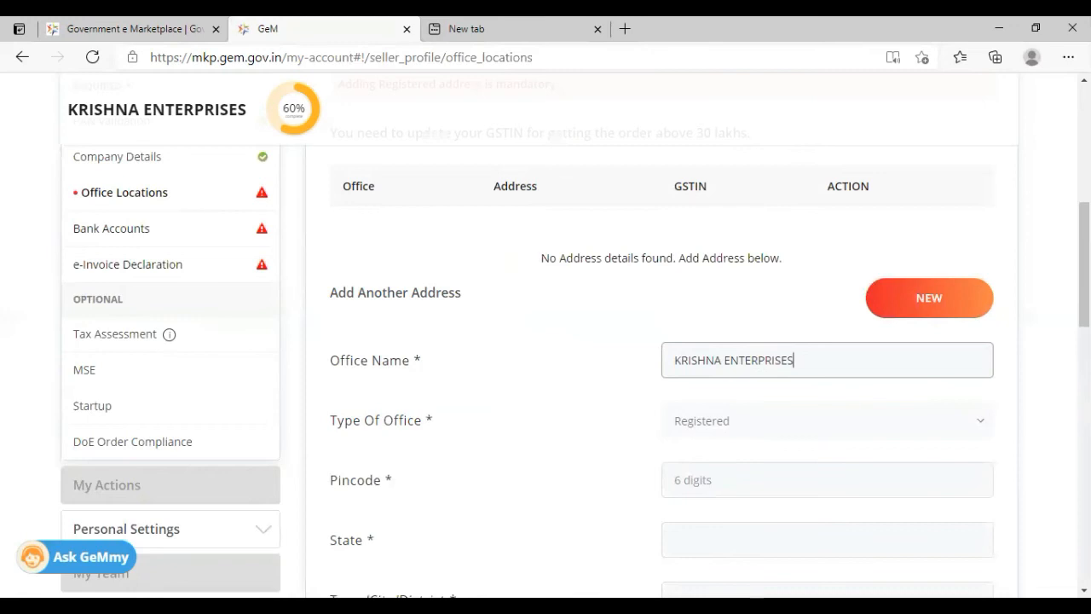
Enter the registered office's pincode and let the state and city be filled in from it
{"action": "scroll", "coordinate": [804, 346], "scroll_direction": "down", "scroll_amount": 2}
{"action": "left_click", "coordinate": [794, 329]}
{"action": "type", "text": "121001"}
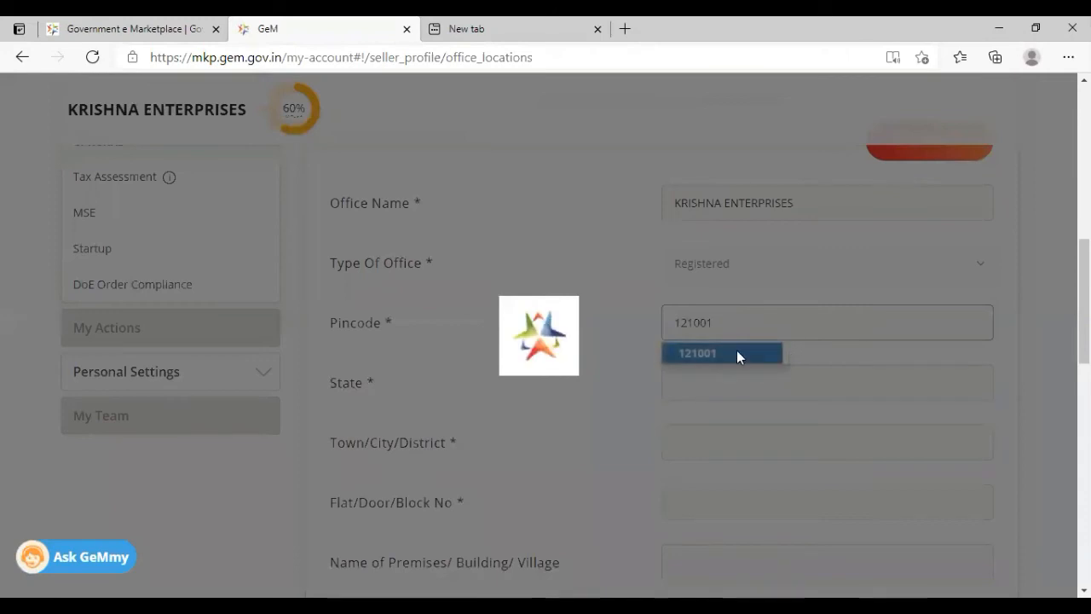
{"action": "left_click", "coordinate": [738, 354]}
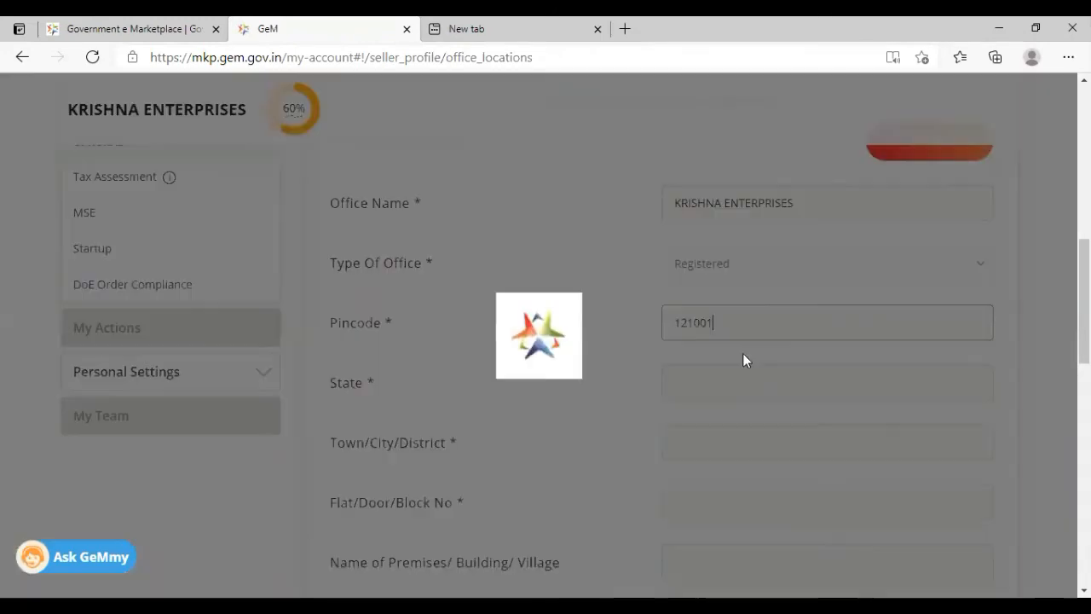
{"action": "scroll", "coordinate": [762, 431], "scroll_direction": "down", "scroll_amount": 2}
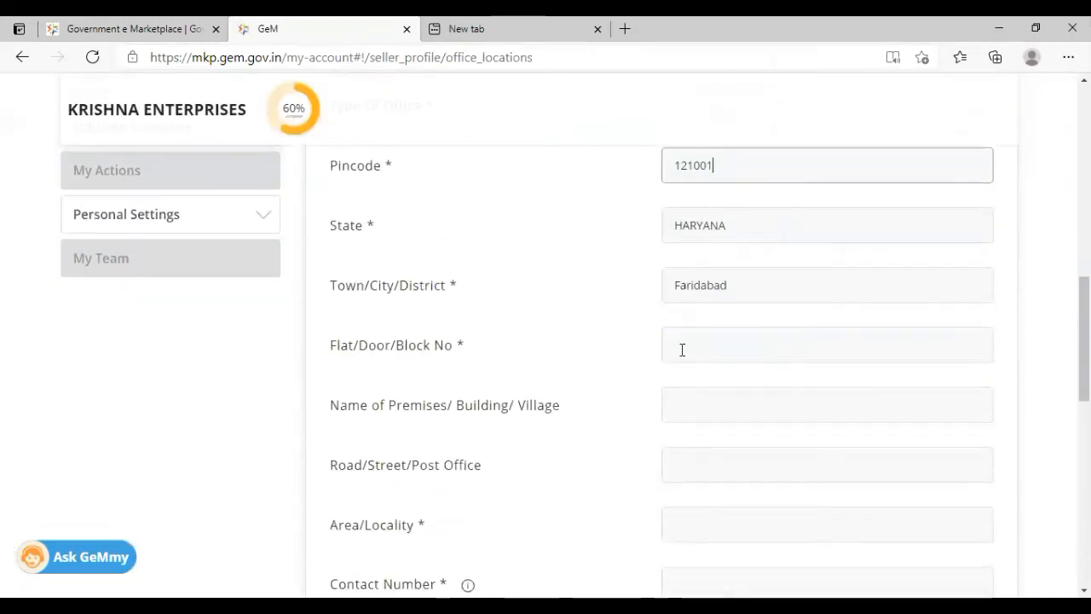
Fill in the registered office's Flat/Door/Block No and Area/Locality, leaving the premises and road fields empty
{"action": "left_click", "coordinate": [785, 345]}
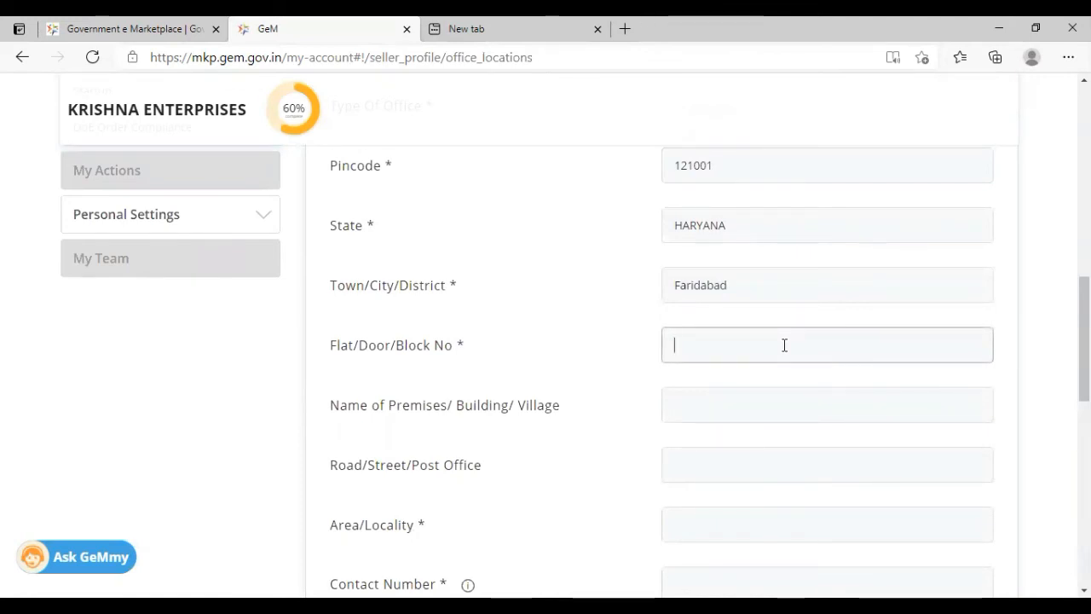
{"action": "type", "text": "niNOT"}
{"action": "key", "text": "BackSpace"}
{"action": "key", "text": "BackSpace"}
{"action": "type", "text": "IT 2"}
{"action": "key", "text": "BackSpace"}
{"action": "type", "text": "1"}
{"action": "scroll", "coordinate": [888, 388], "scroll_direction": "down", "scroll_amount": 2}
{"action": "left_click", "coordinate": [740, 375]}
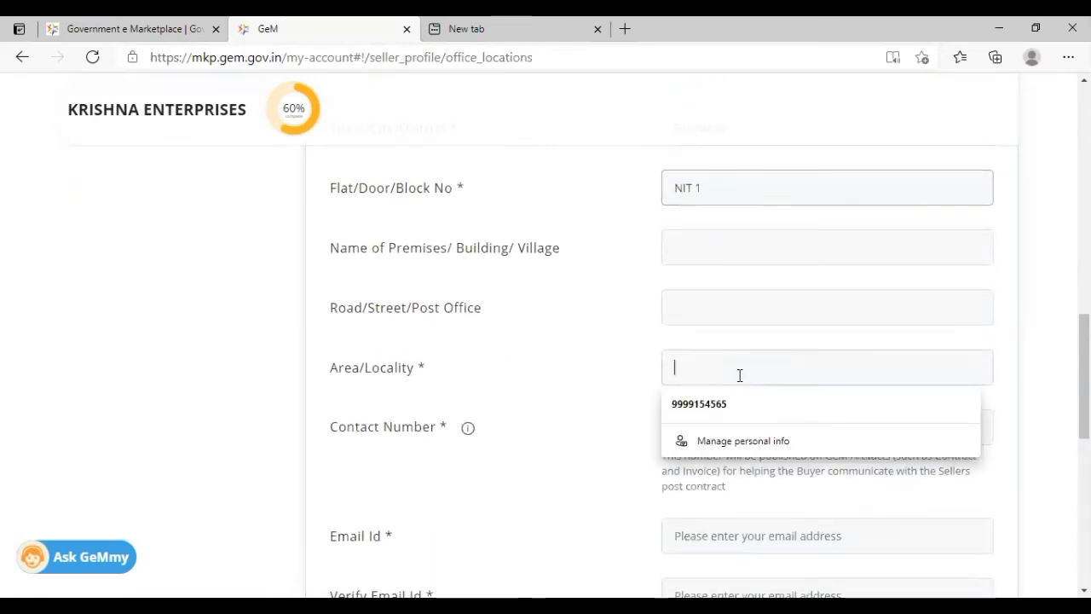
{"action": "type", "text": "F"}
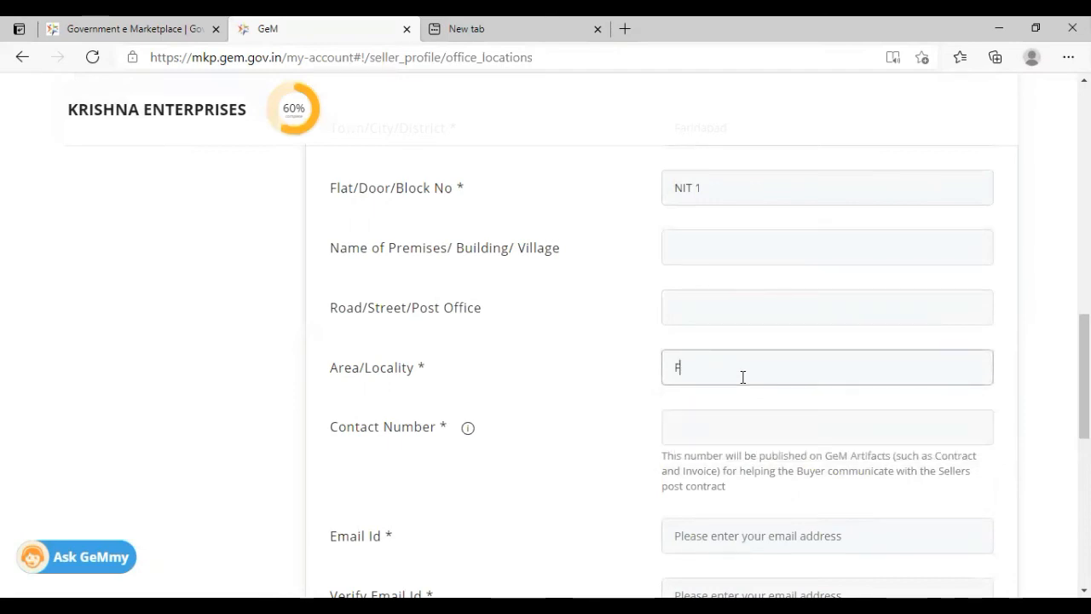
{"action": "type", "text": "ARIDABAD"}
Enter the office's phone number with a leading zero in the Contact Number field
{"action": "left_click", "coordinate": [789, 424]}
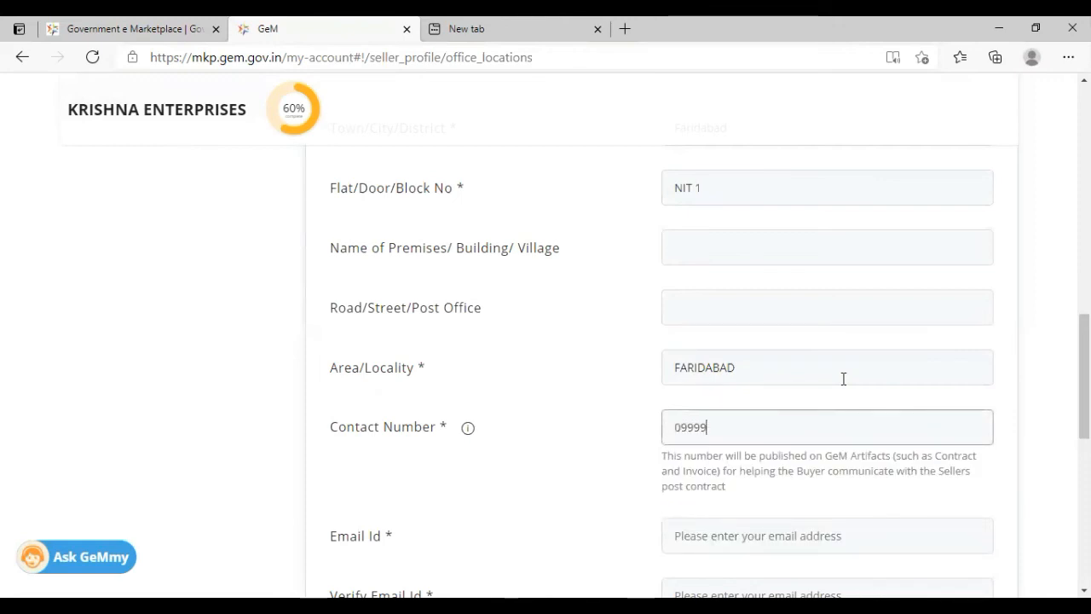
Enter the office's e-mail address in lowercase in the Email Id field
{"action": "scroll", "coordinate": [843, 407], "scroll_direction": "down", "scroll_amount": 2}
{"action": "left_click", "coordinate": [744, 381]}
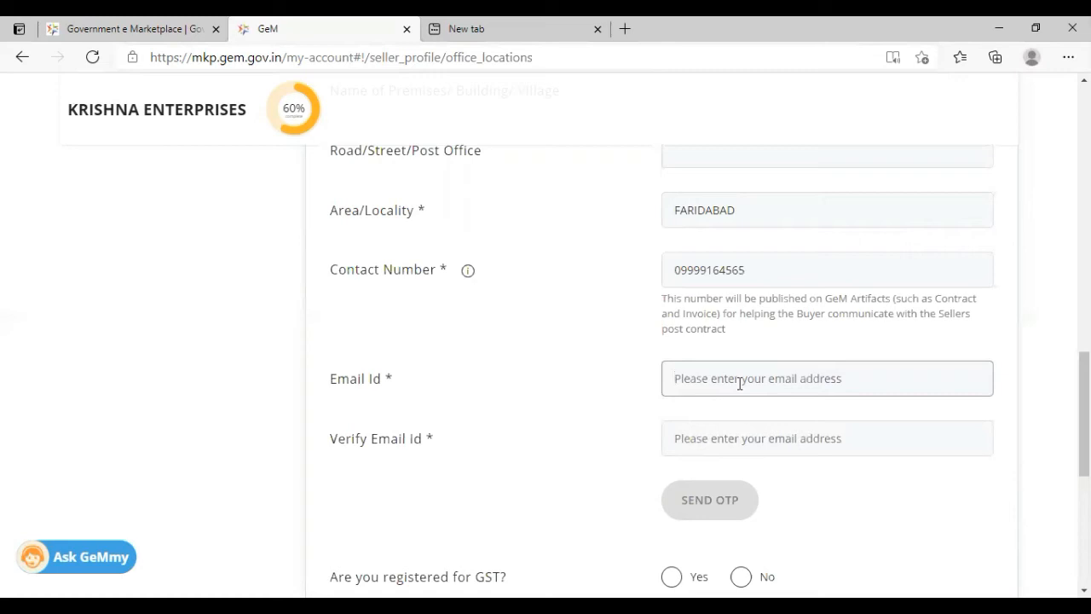
{"action": "type", "text": "ROHIT"}
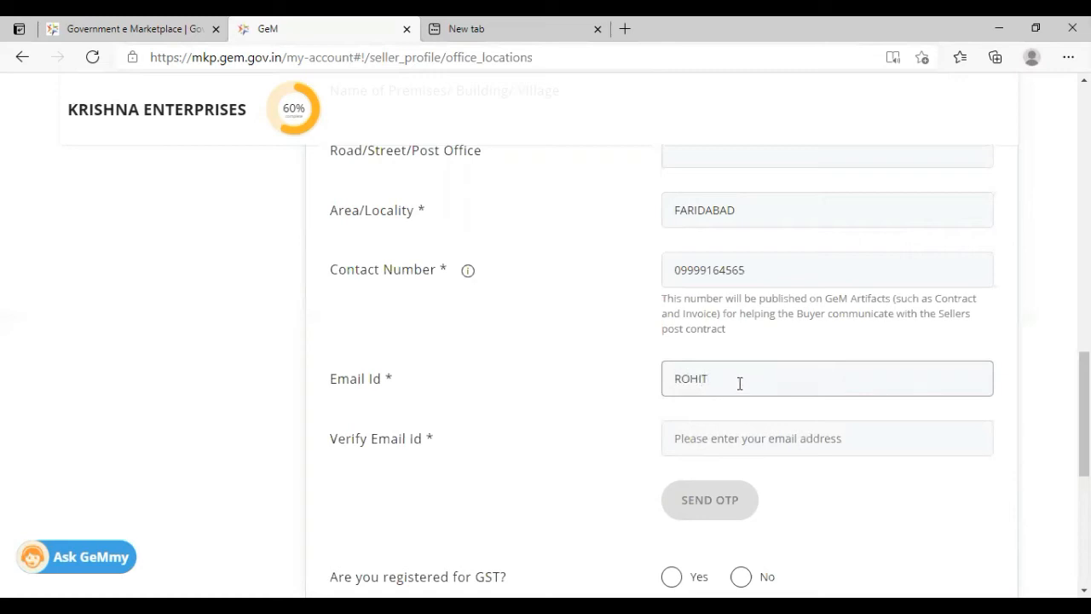
{"action": "key", "text": "BackSpace"}
{"action": "key", "text": "BackSpace"}
{"action": "key", "text": "BackSpace"}
{"action": "key", "text": "BackSpace"}
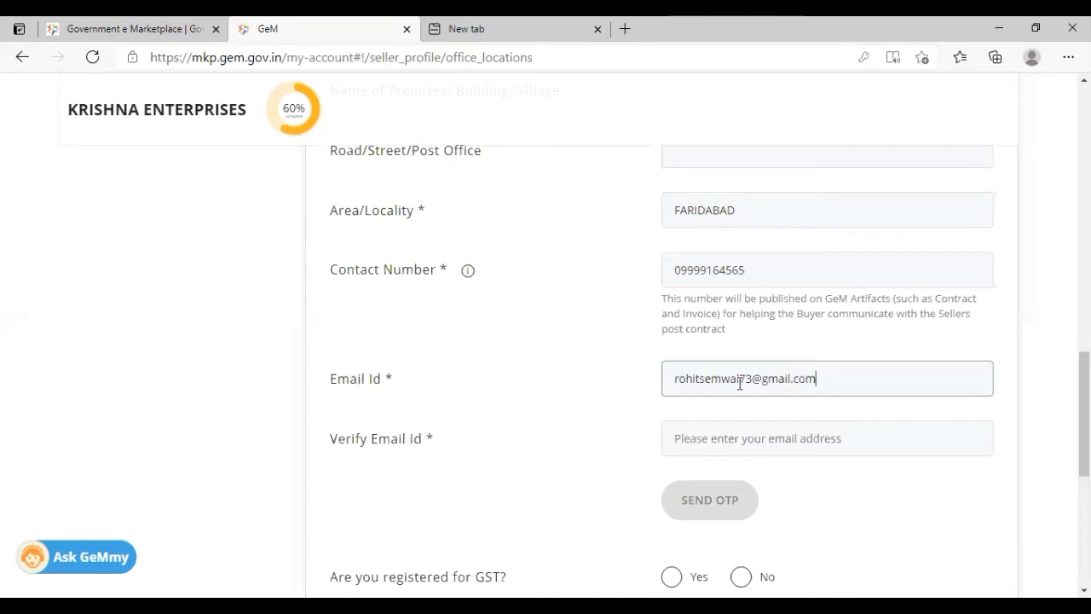
Repeat the office's e-mail address in the Verify Email Id field and request an OTP
{"action": "left_click", "coordinate": [729, 436]}
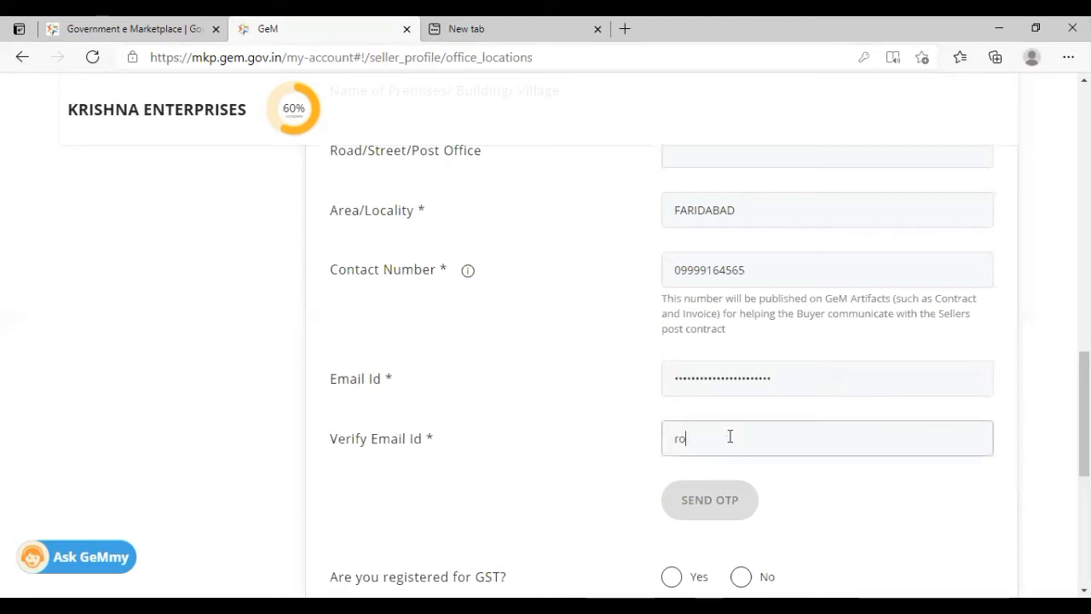
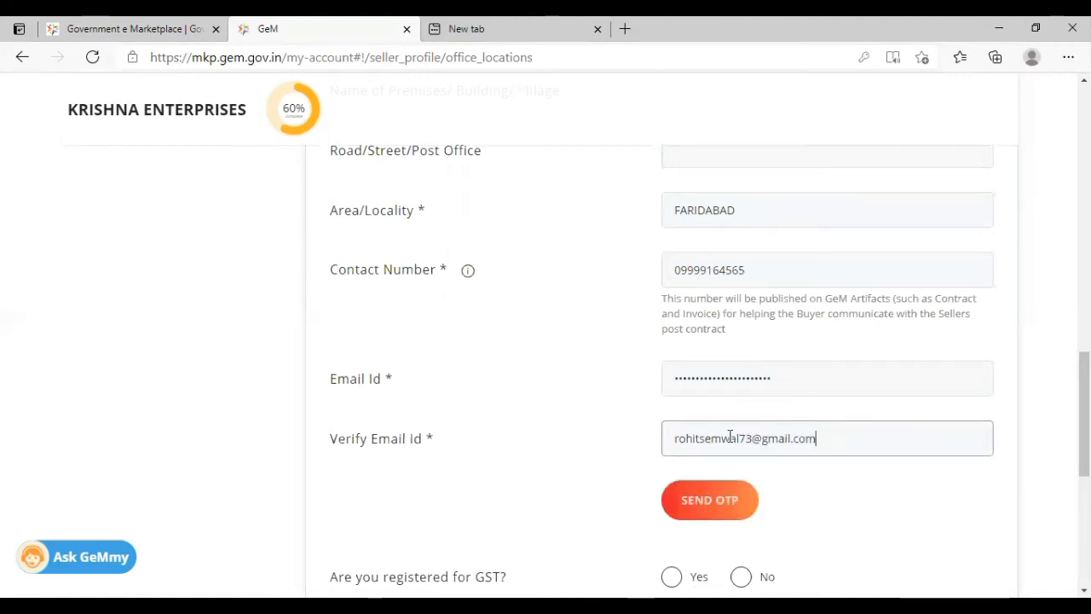
{"action": "left_click", "coordinate": [732, 501]}
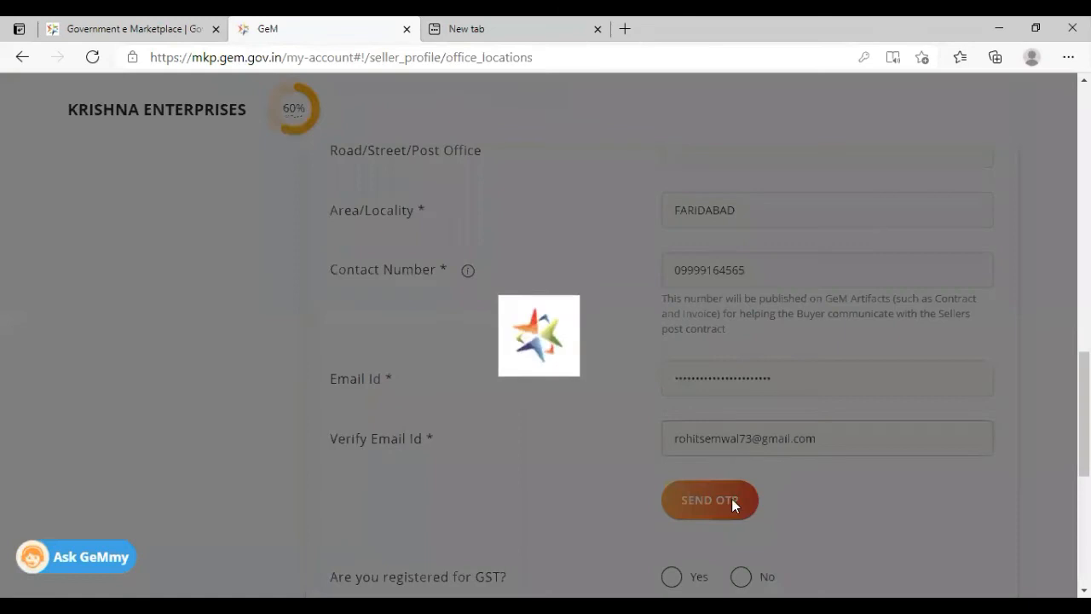
Enter the six-digit OTP received by e-mail for the office's e-mail address and submit it for verification
{"action": "scroll", "coordinate": [727, 433], "scroll_direction": "down", "scroll_amount": 2}
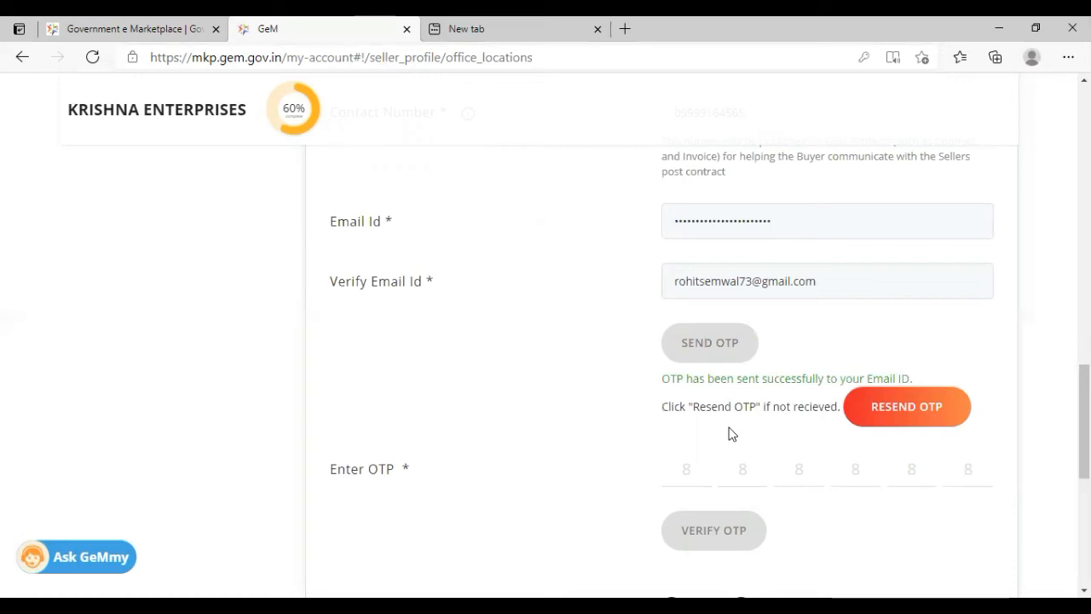
{"action": "scroll", "coordinate": [729, 434], "scroll_direction": "down", "scroll_amount": 3}
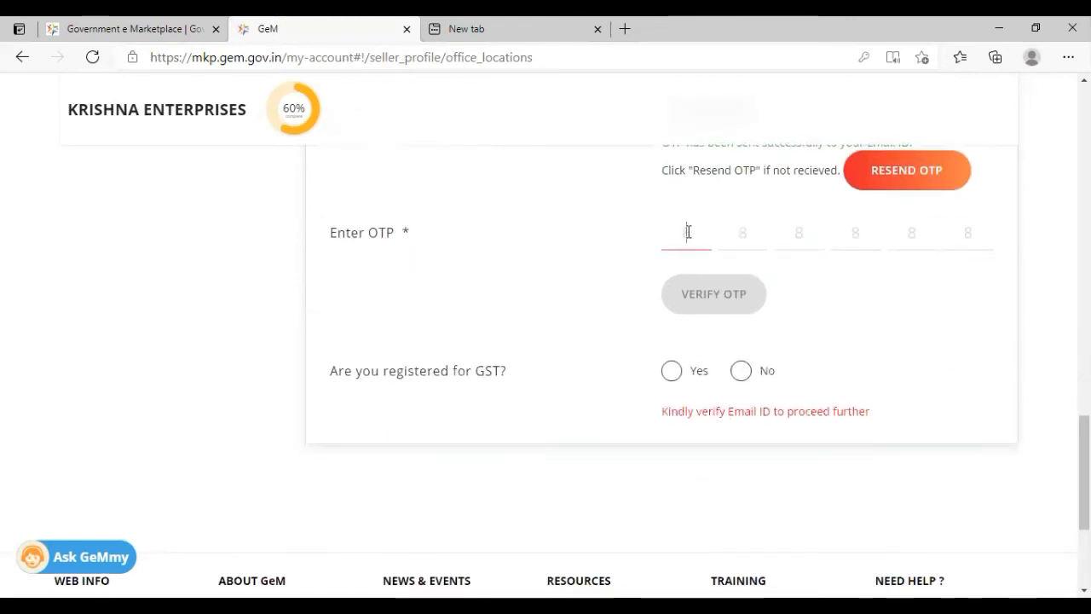
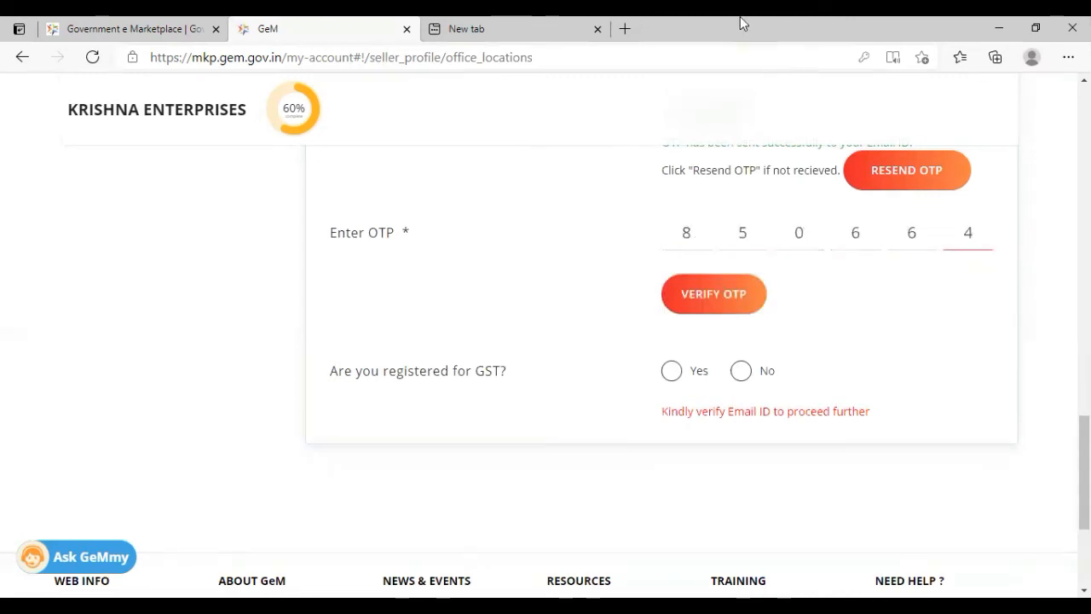
{"action": "left_click", "coordinate": [730, 312]}
Correct the fifth digit of the e-mail OTP and submit the code for verification again
{"action": "scroll", "coordinate": [961, 372], "scroll_direction": "up", "scroll_amount": 1}
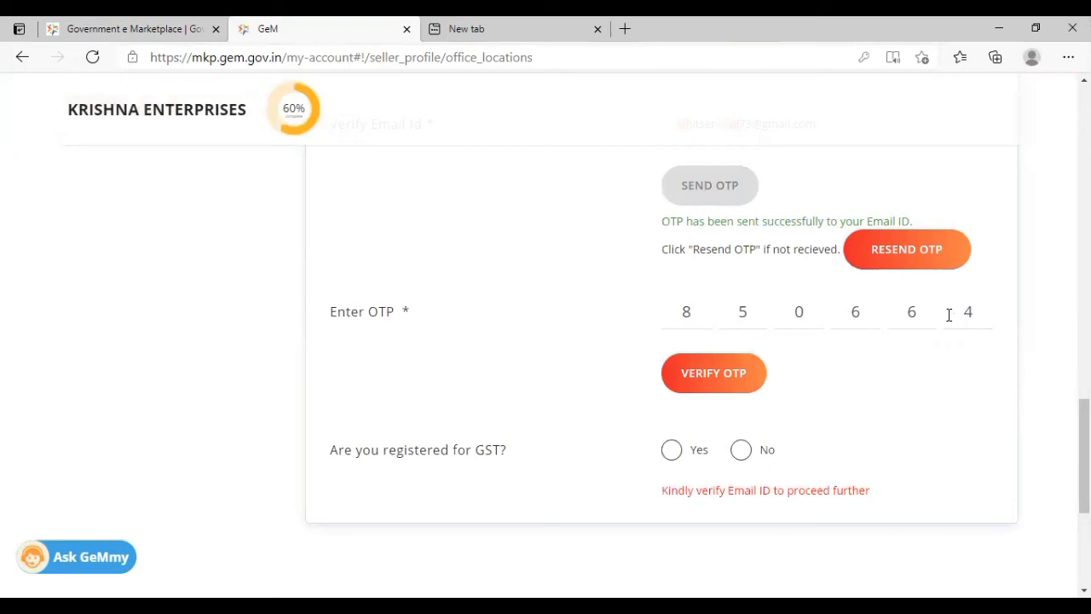
{"action": "key", "text": "BackSpace"}
{"action": "type", "text": "4"}
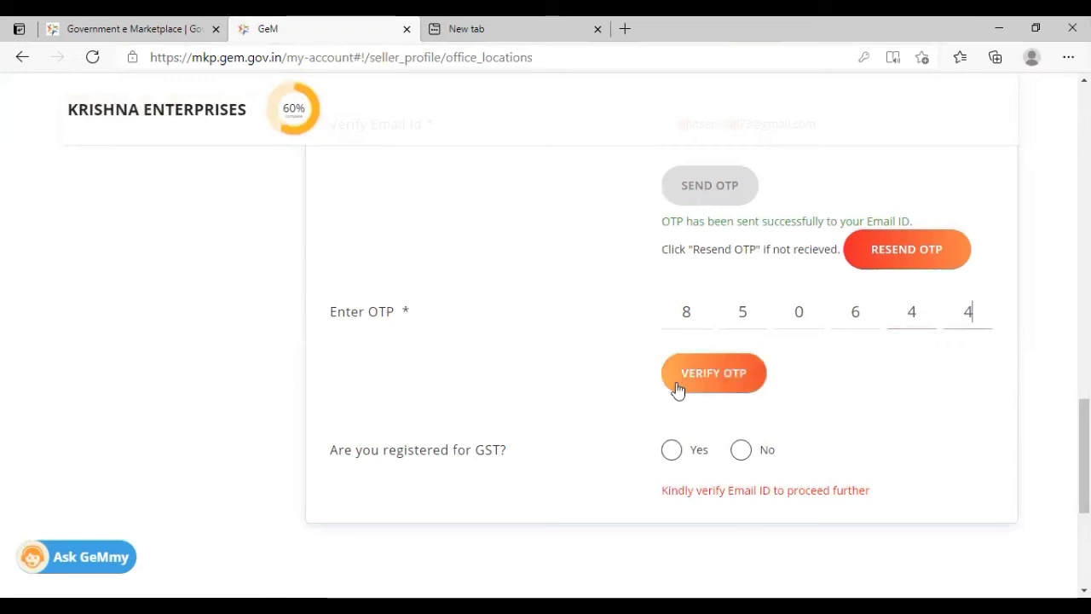
{"action": "left_click", "coordinate": [680, 368]}
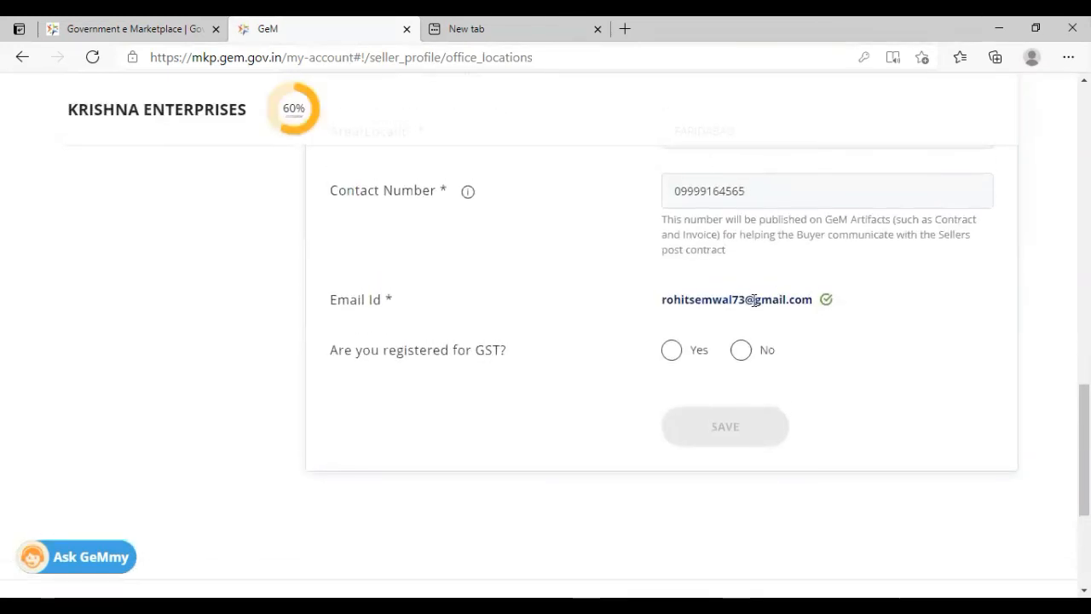
Answer Yes to being registered for GST and set Registered As to Registered under Normal Tax payer
{"action": "scroll", "coordinate": [796, 284], "scroll_direction": "up", "scroll_amount": 4}
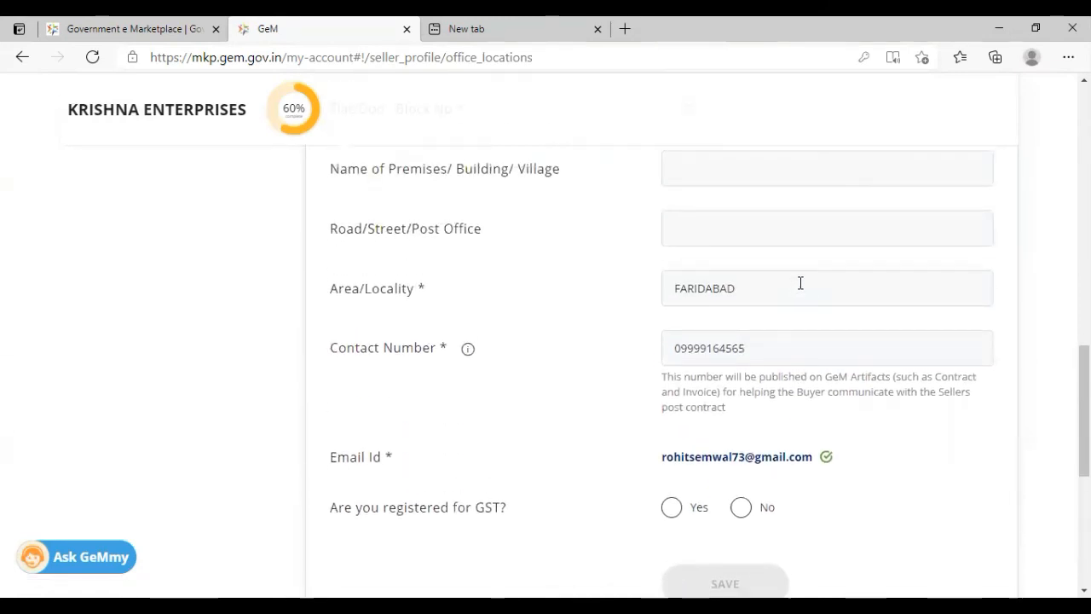
{"action": "scroll", "coordinate": [824, 271], "scroll_direction": "up", "scroll_amount": 1}
{"action": "scroll", "coordinate": [755, 366], "scroll_direction": "down", "scroll_amount": 5}
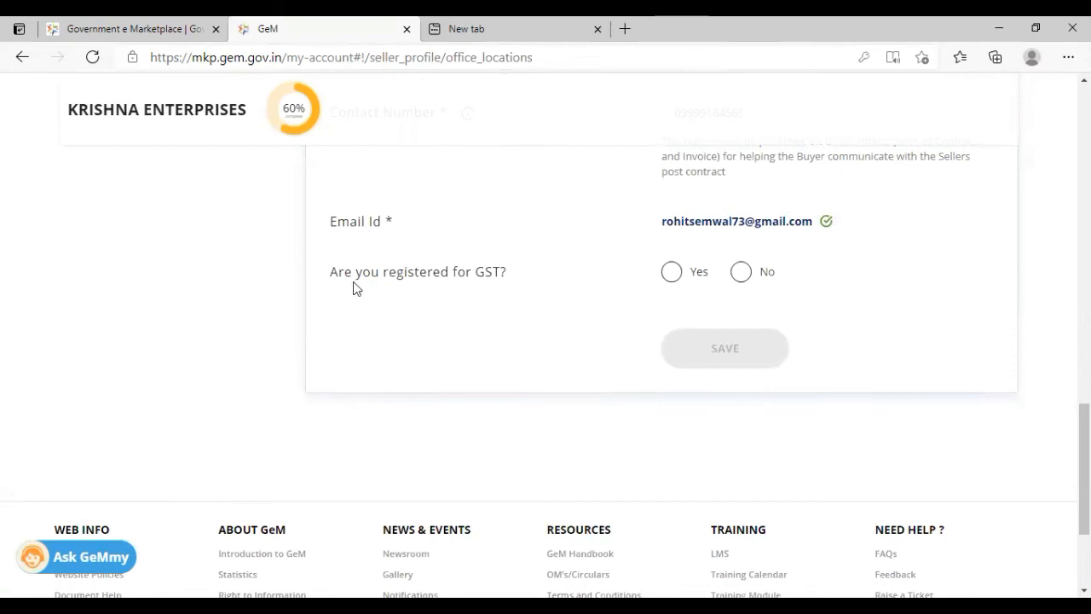
{"action": "left_click", "coordinate": [689, 285]}
{"action": "left_click", "coordinate": [761, 317]}
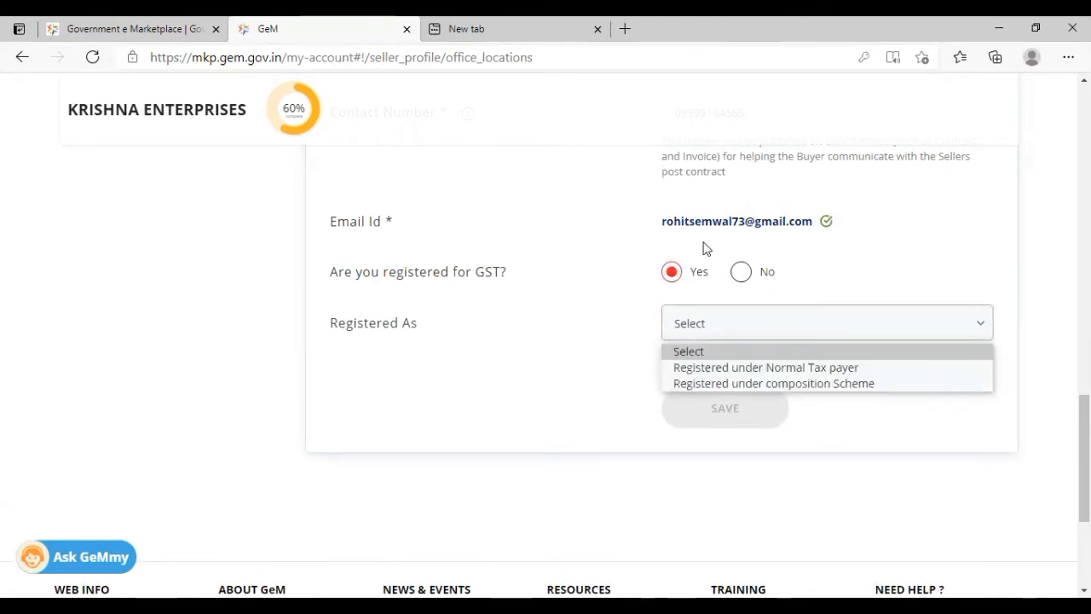
{"action": "left_click", "coordinate": [772, 369]}
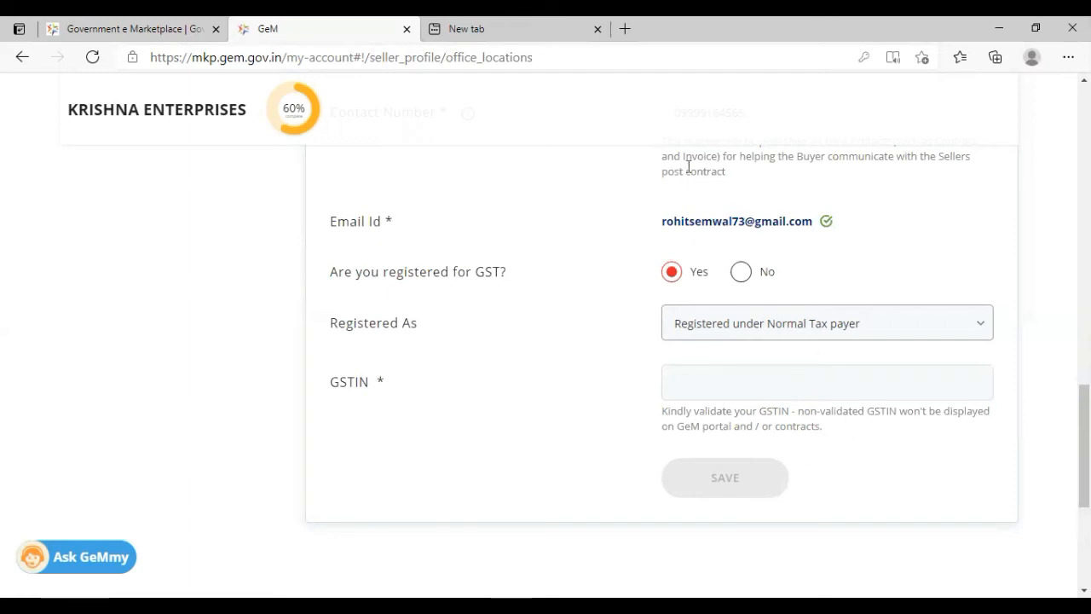
Review the completed office location form, its GSTIN requirement and the available Registered As options without changing the selection
{"action": "scroll", "coordinate": [791, 310], "scroll_direction": "up", "scroll_amount": 2}
{"action": "scroll", "coordinate": [739, 340], "scroll_direction": "down", "scroll_amount": 1}
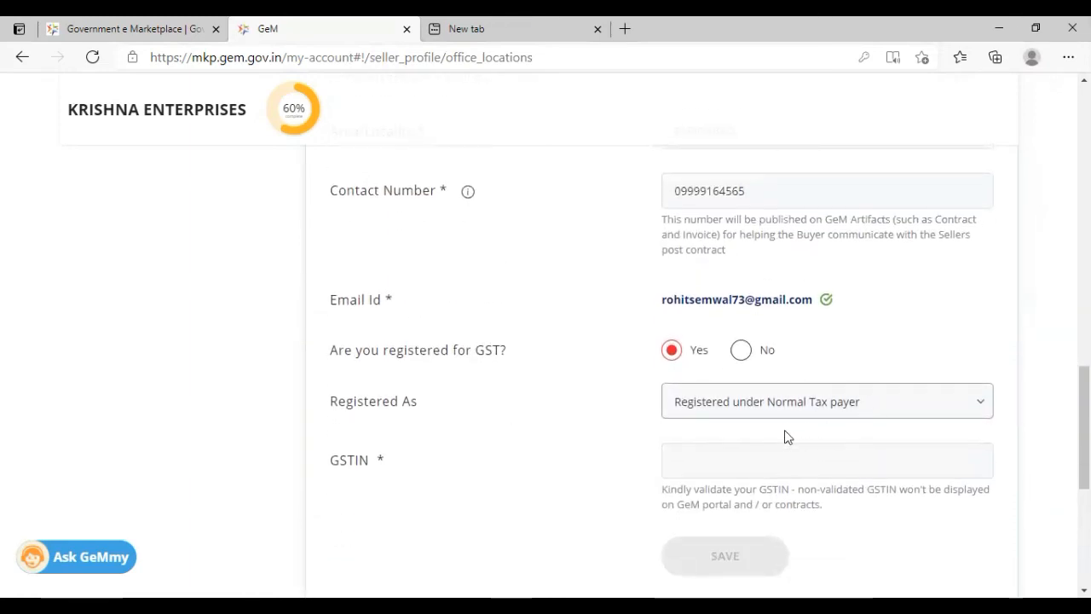
{"action": "scroll", "coordinate": [657, 293], "scroll_direction": "down", "scroll_amount": 2}
{"action": "scroll", "coordinate": [663, 287], "scroll_direction": "up", "scroll_amount": 4}
{"action": "scroll", "coordinate": [680, 292], "scroll_direction": "down", "scroll_amount": 2}
{"action": "scroll", "coordinate": [682, 299], "scroll_direction": "up", "scroll_amount": 8}
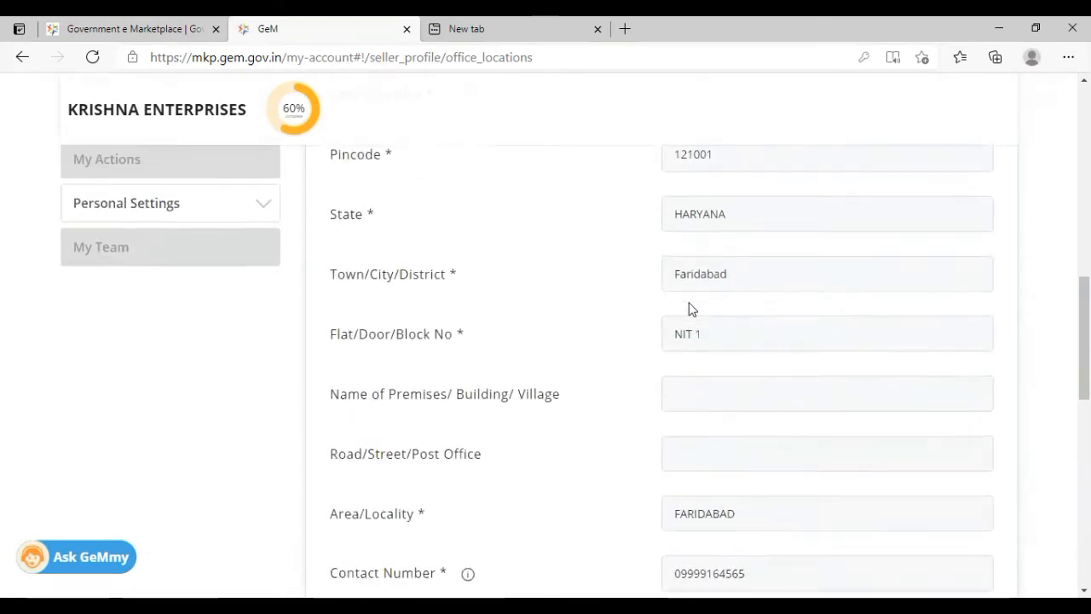
{"action": "scroll", "coordinate": [686, 312], "scroll_direction": "up", "scroll_amount": 3}
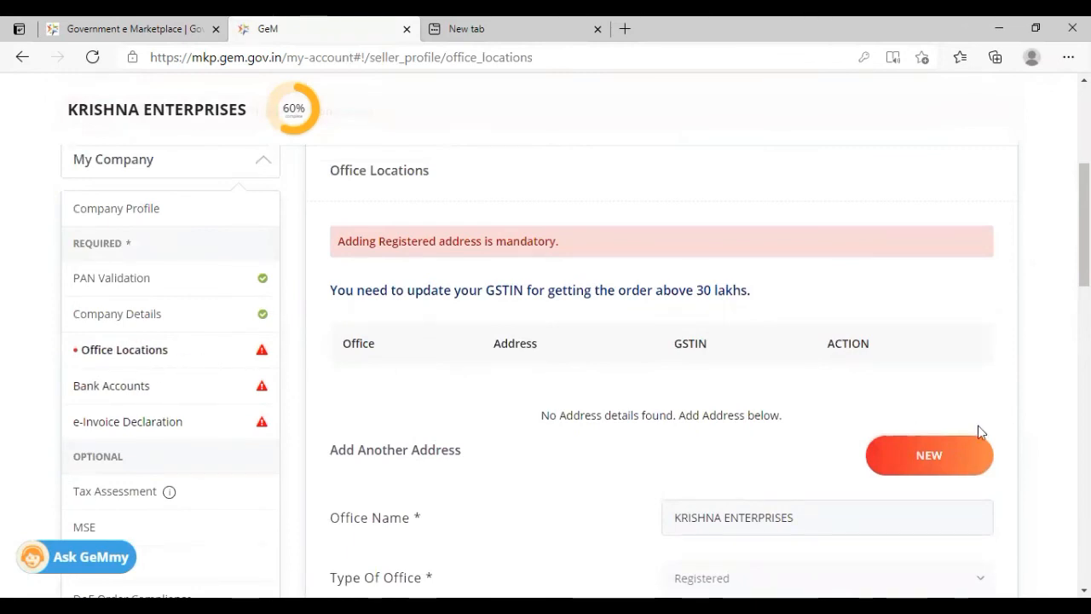
{"action": "scroll", "coordinate": [971, 418], "scroll_direction": "down", "scroll_amount": 8}
{"action": "scroll", "coordinate": [812, 391], "scroll_direction": "down", "scroll_amount": 2}
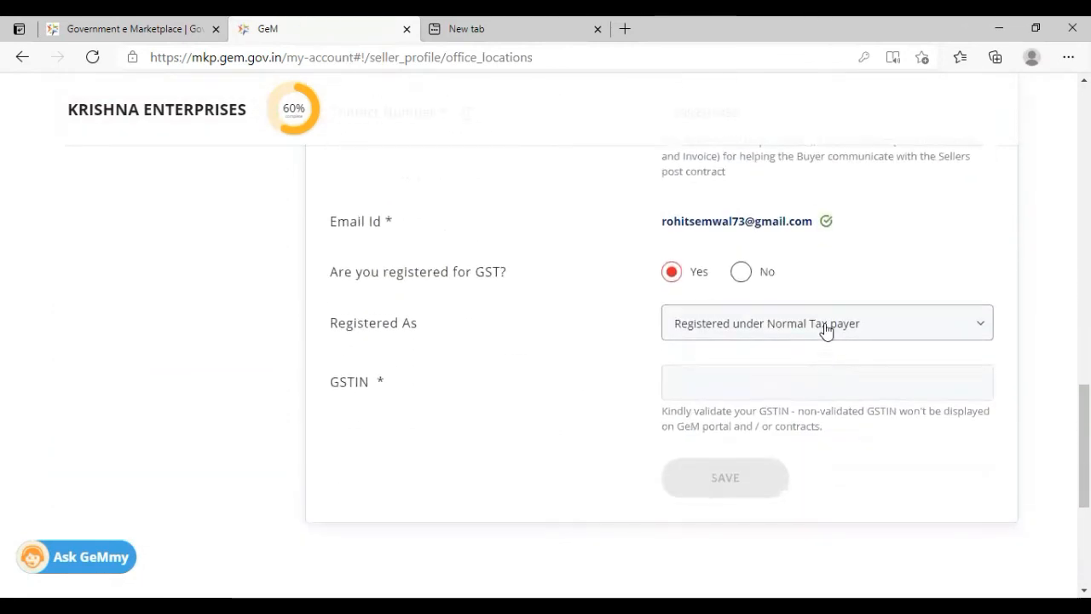
{"action": "left_click", "coordinate": [814, 334]}
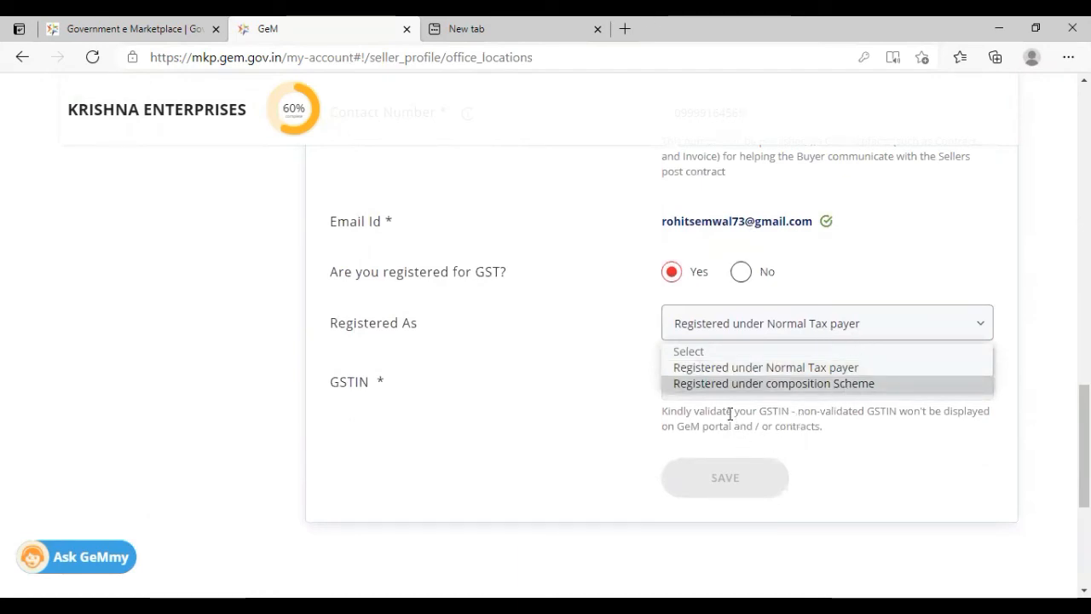
{"action": "left_click", "coordinate": [457, 407]}
Open the Bank Accounts section and examine the fields required for adding a new account
{"action": "scroll", "coordinate": [507, 401], "scroll_direction": "up", "scroll_amount": 10}
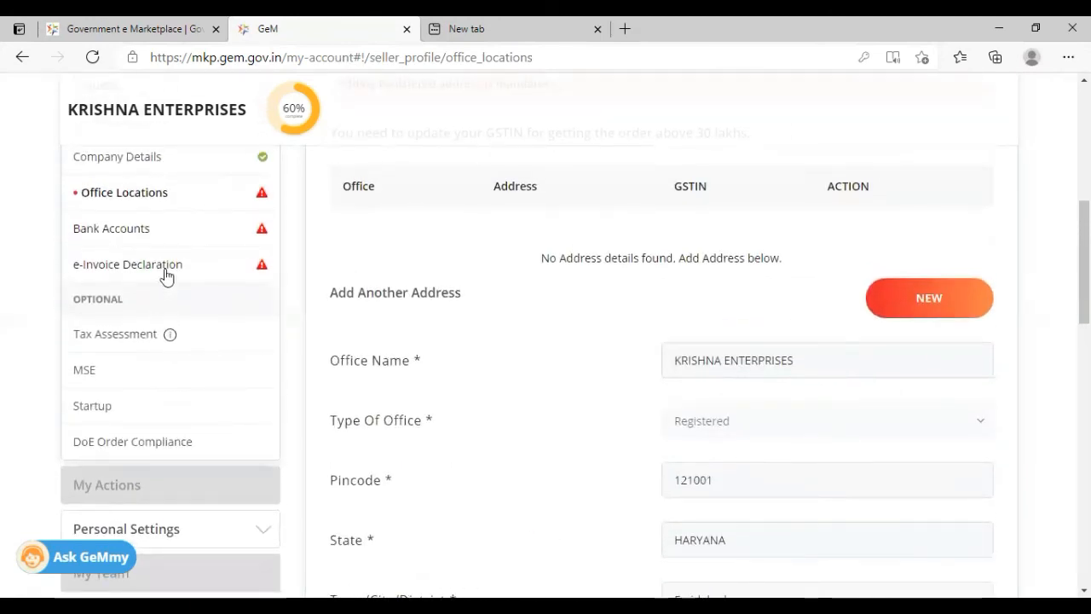
{"action": "left_click", "coordinate": [175, 243]}
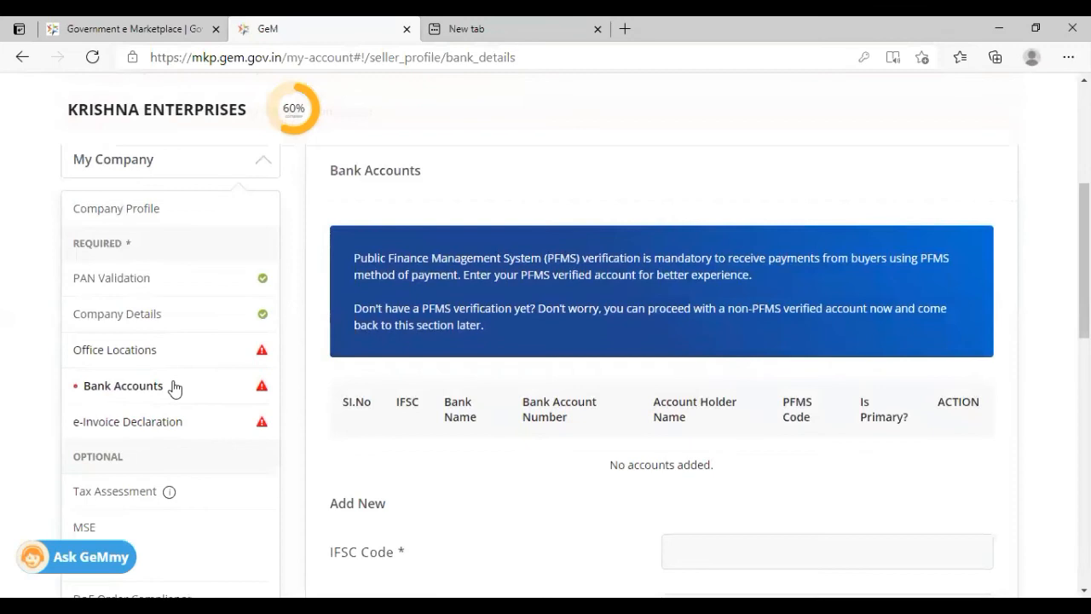
{"action": "scroll", "coordinate": [336, 375], "scroll_direction": "down", "scroll_amount": 3}
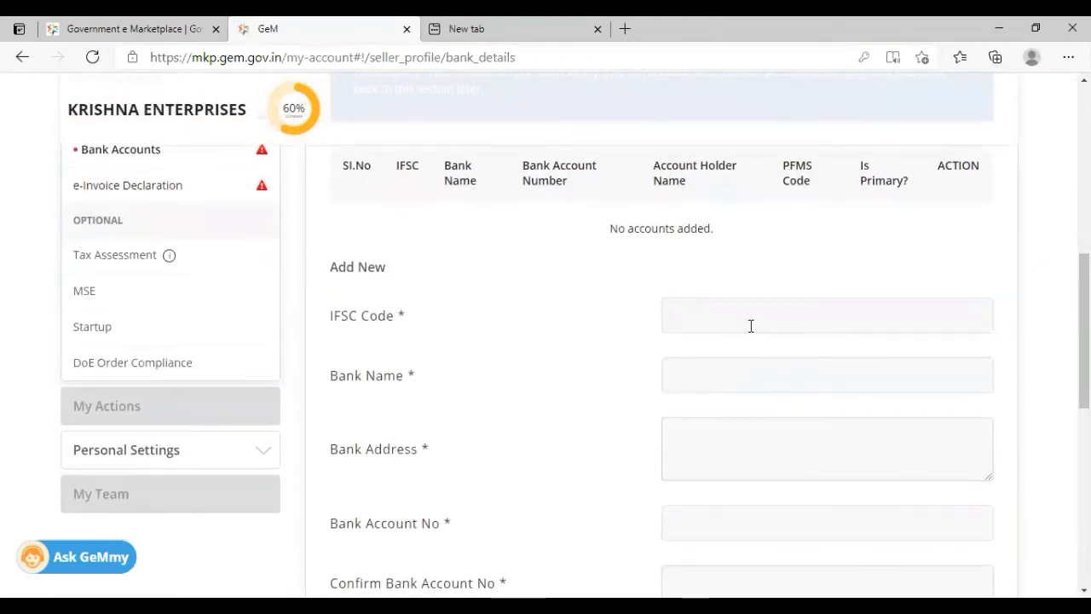
{"action": "scroll", "coordinate": [774, 302], "scroll_direction": "down", "scroll_amount": 3}
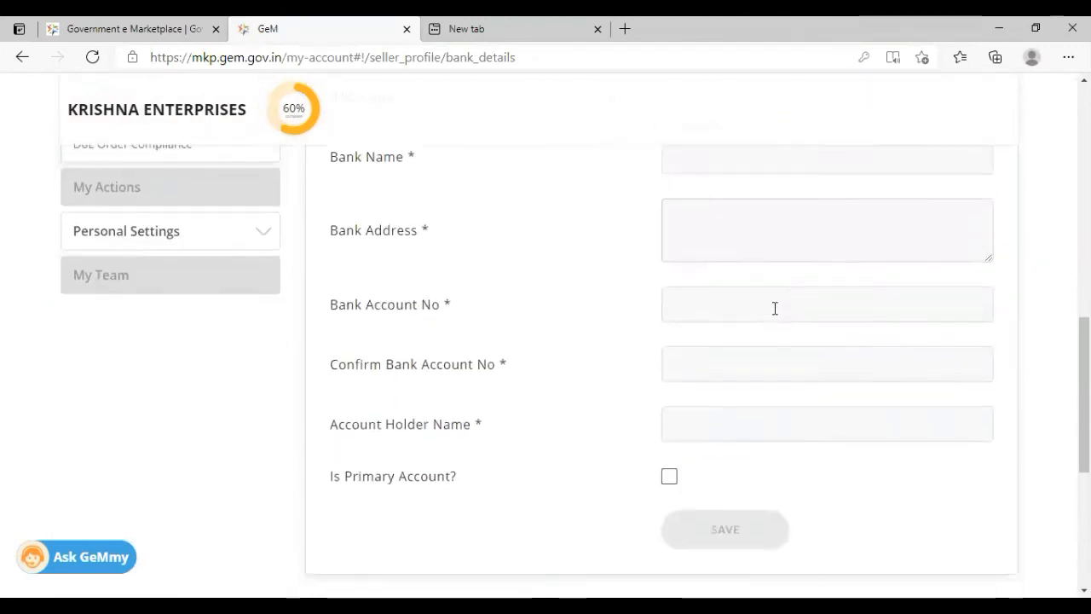
{"action": "scroll", "coordinate": [775, 308], "scroll_direction": "up", "scroll_amount": 2}
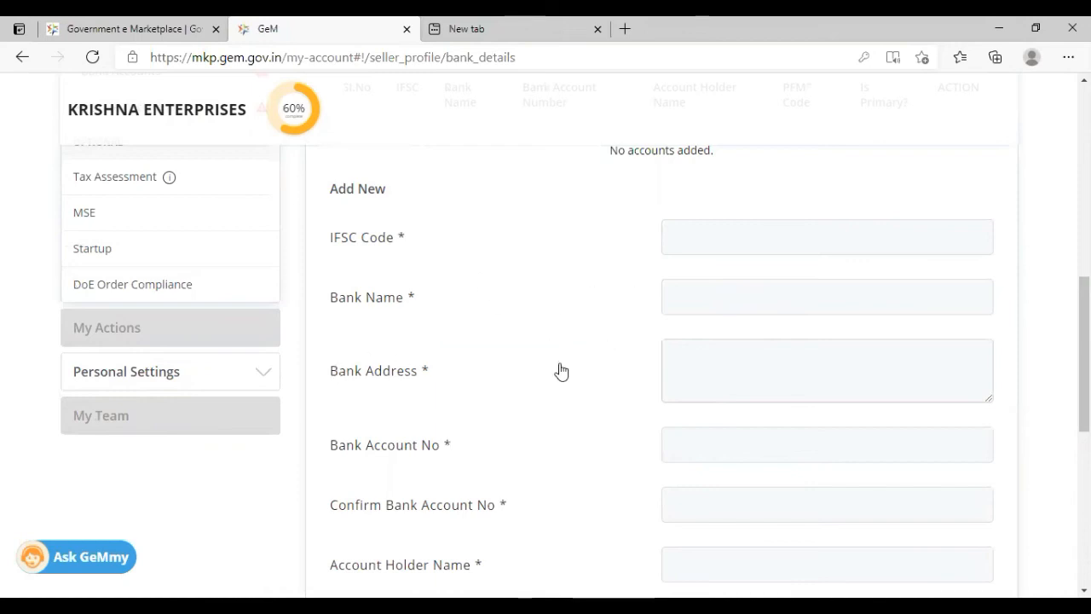
{"action": "scroll", "coordinate": [648, 483], "scroll_direction": "down", "scroll_amount": 1}
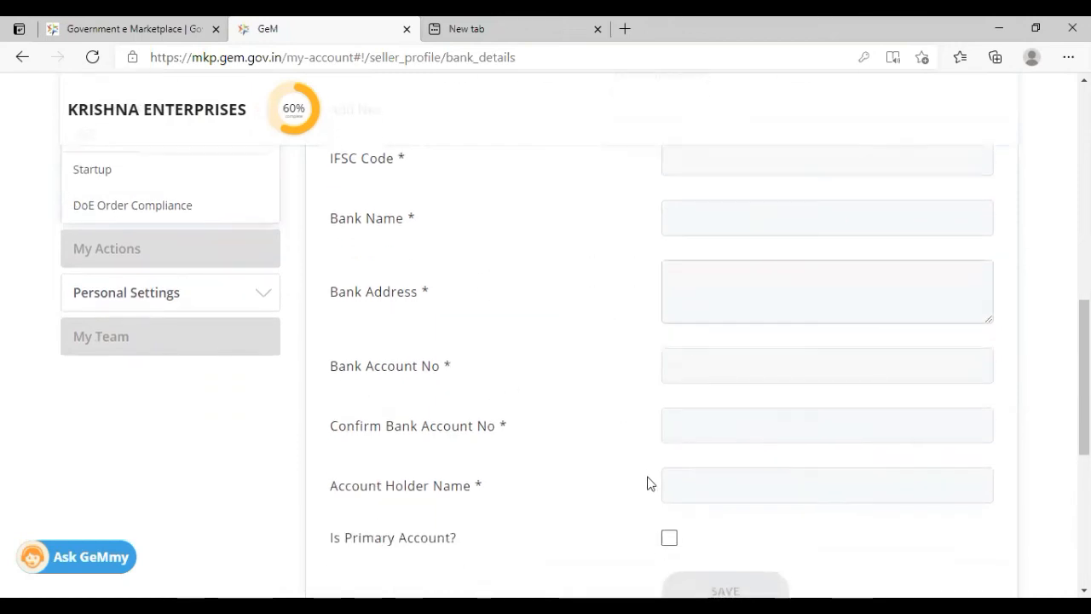
{"action": "scroll", "coordinate": [690, 407], "scroll_direction": "down", "scroll_amount": 1}
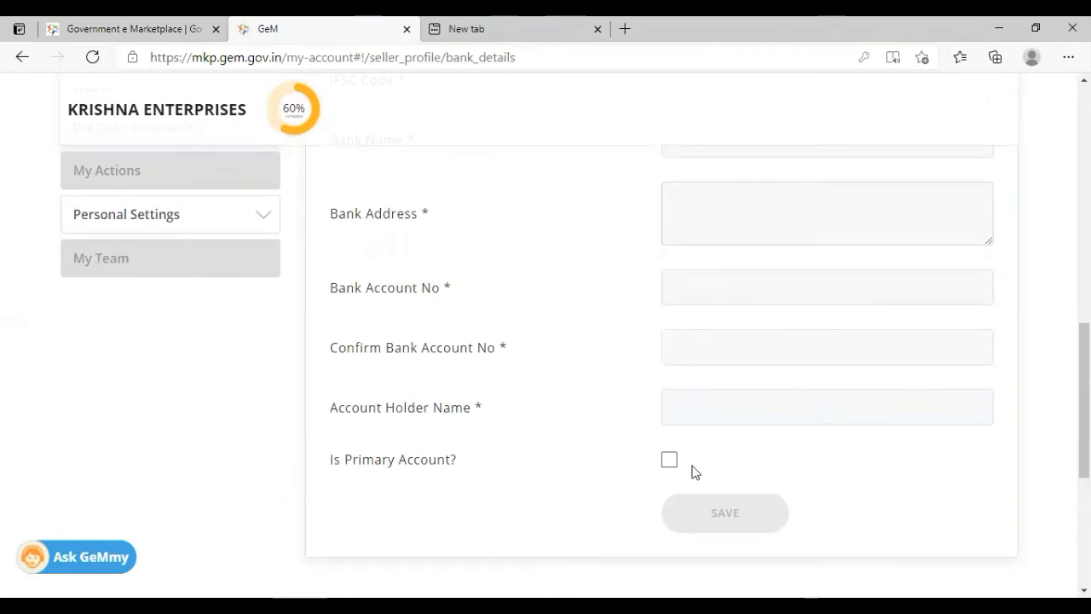
In the e-Invoice Declaration, select turnover Less than 100 crore and No for the specific category excluded from e-invoicing
{"action": "scroll", "coordinate": [774, 441], "scroll_direction": "up", "scroll_amount": 5}
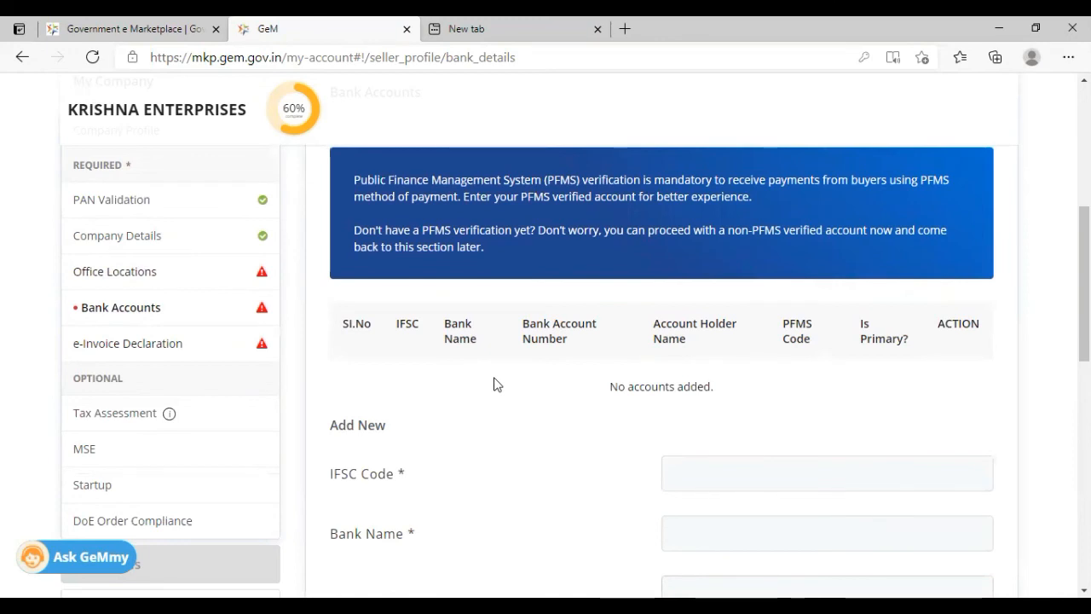
{"action": "left_click", "coordinate": [92, 345]}
{"action": "scroll", "coordinate": [669, 359], "scroll_direction": "down", "scroll_amount": 2}
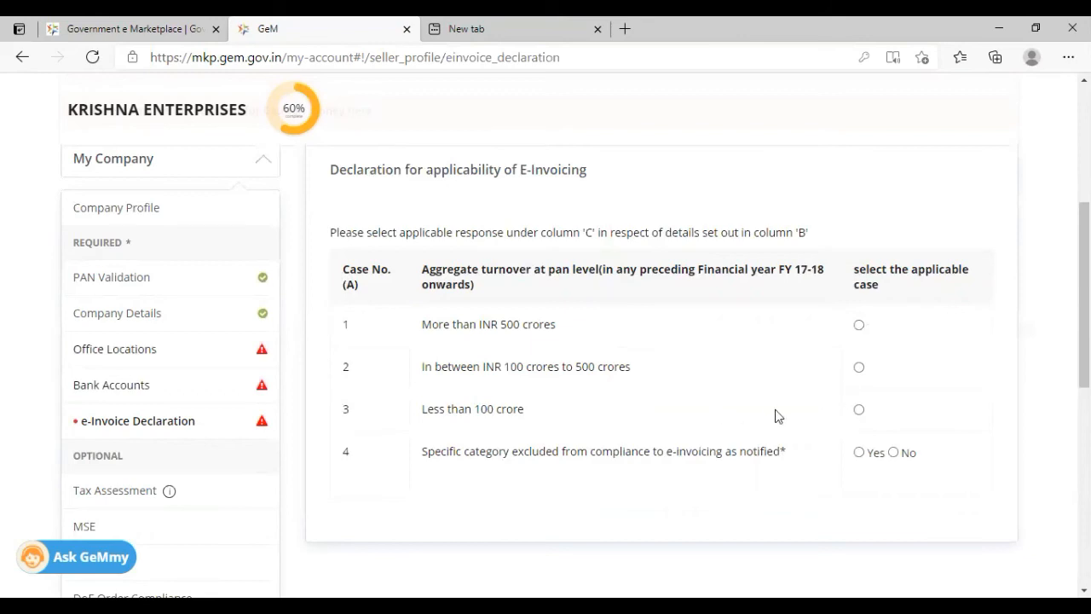
{"action": "left_click", "coordinate": [859, 409]}
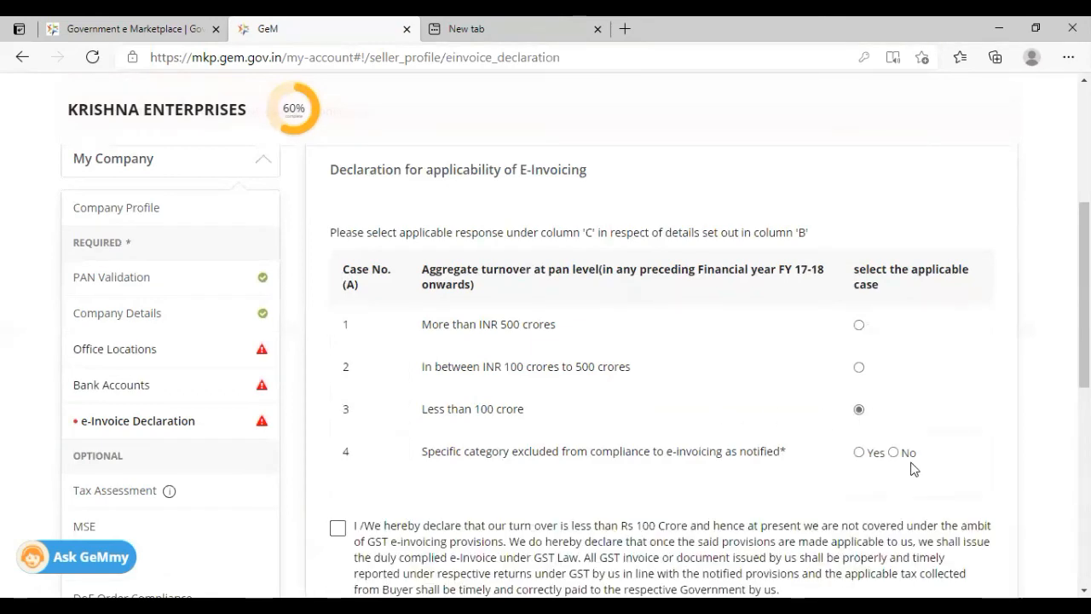
{"action": "scroll", "coordinate": [818, 457], "scroll_direction": "down", "scroll_amount": 1}
{"action": "left_click", "coordinate": [895, 373]}
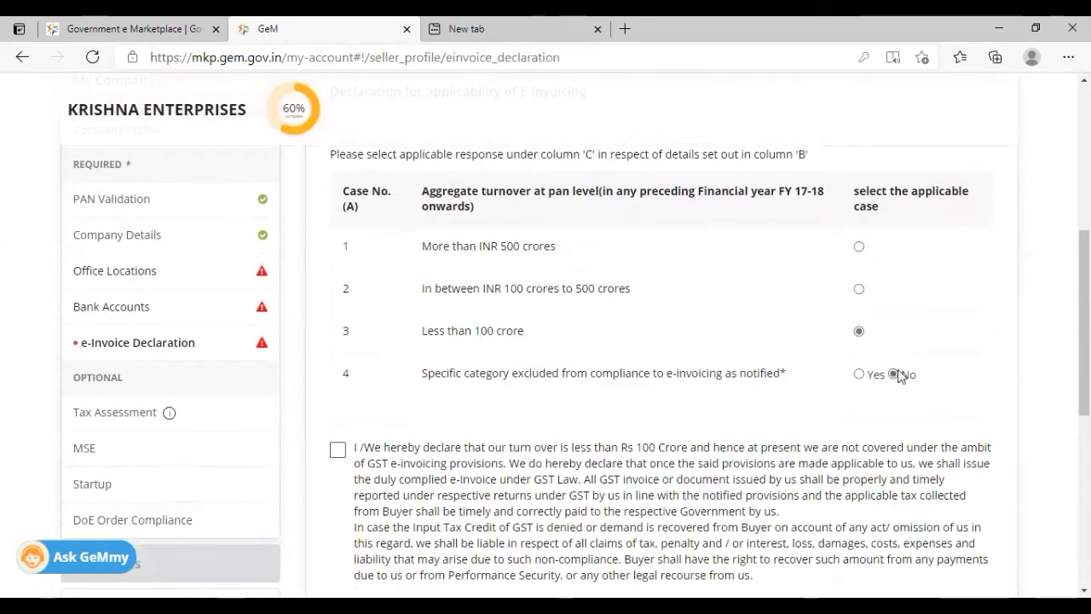
Accept the declaration of turnover below Rs 100 Crore and request an OTP to confirm it
{"action": "left_click", "coordinate": [338, 449]}
{"action": "scroll", "coordinate": [873, 414], "scroll_direction": "down", "scroll_amount": 3}
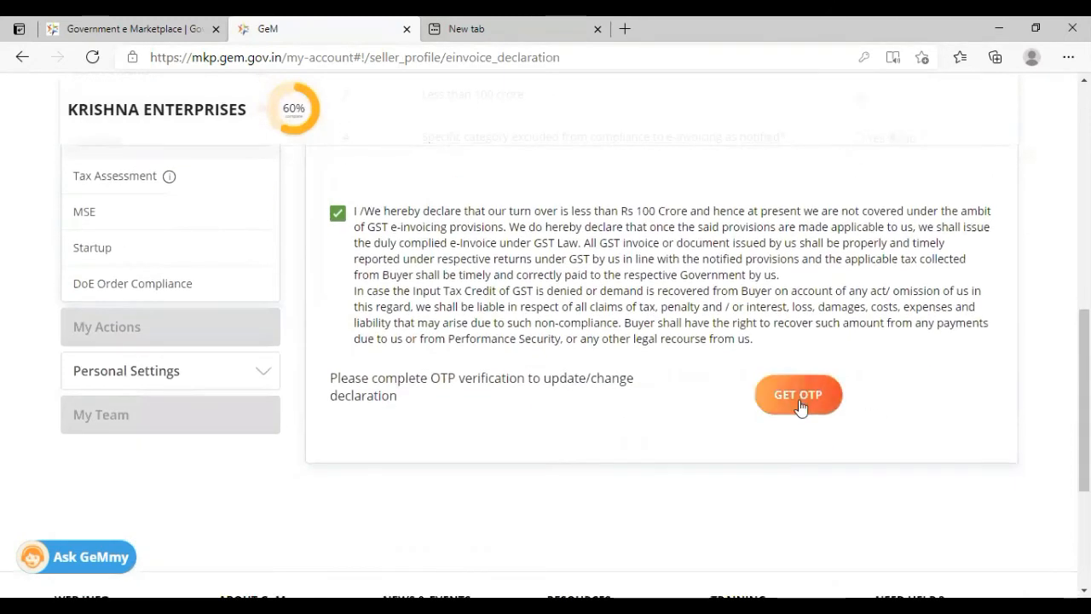
{"action": "left_click", "coordinate": [771, 406]}
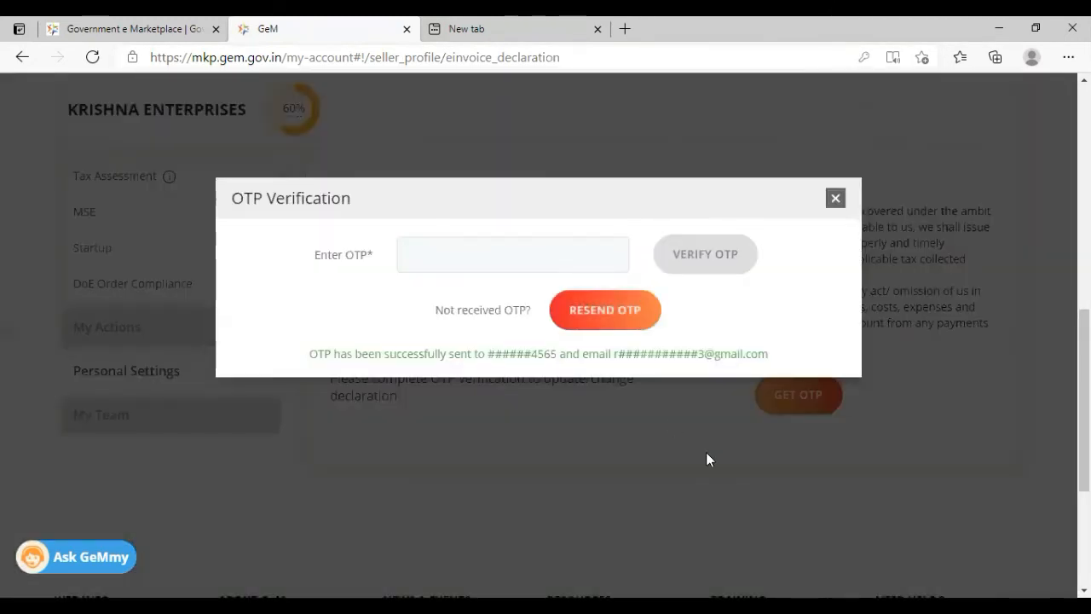
Enter the received OTP and verify it to save the e-Invoice declaration
{"action": "left_click", "coordinate": [457, 269]}
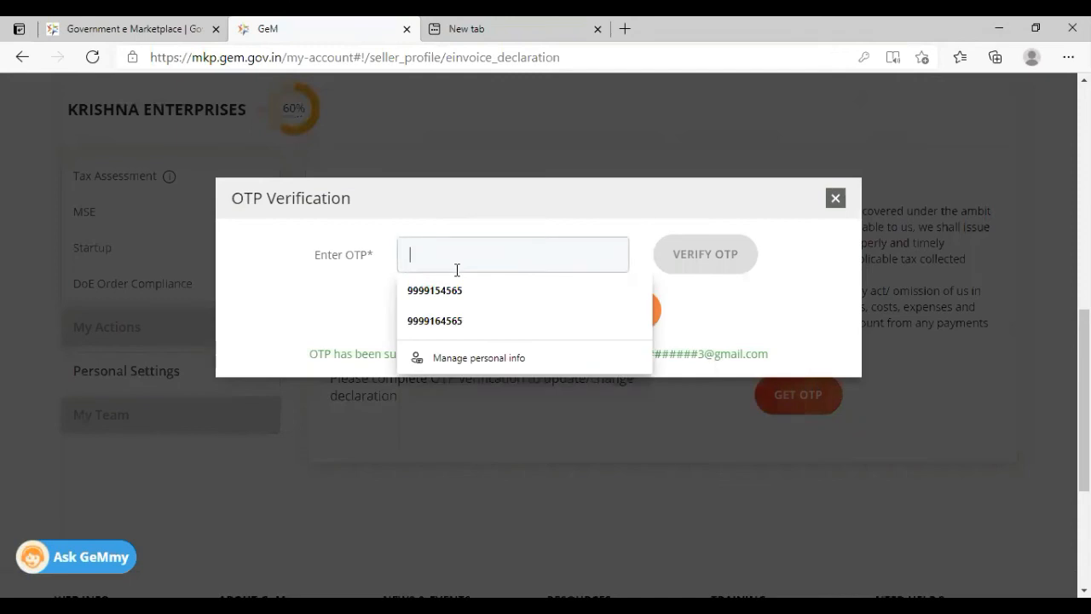
{"action": "left_click", "coordinate": [799, 333]}
{"action": "left_click", "coordinate": [538, 254]}
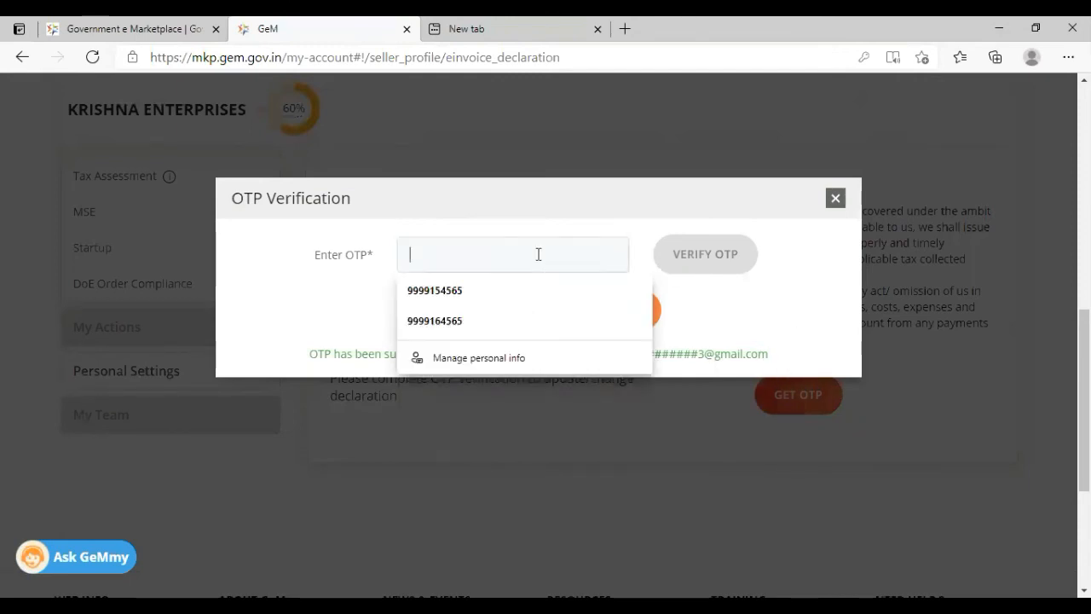
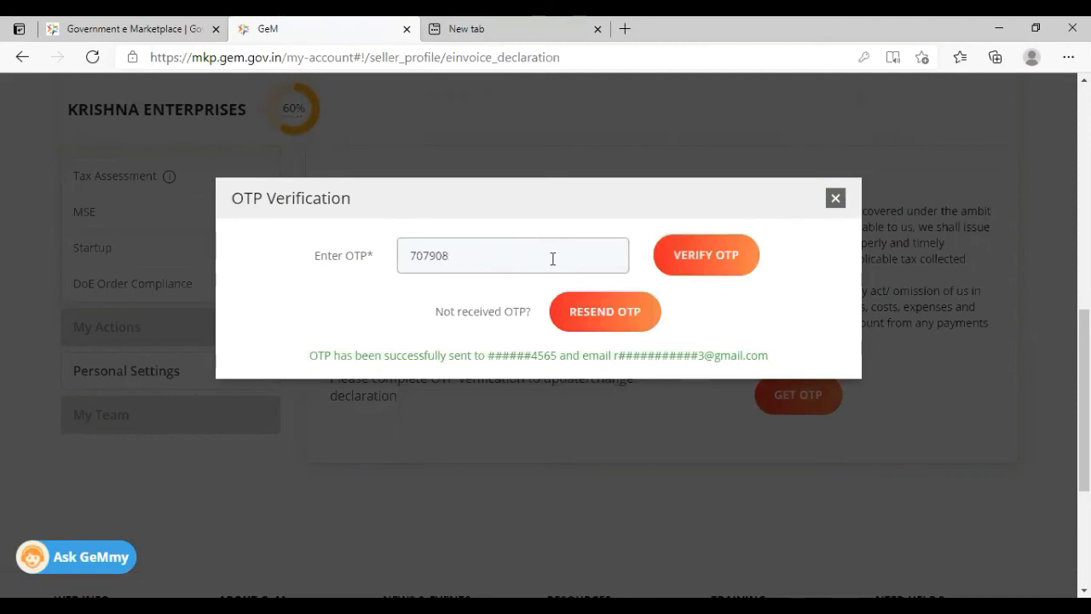
{"action": "left_click", "coordinate": [715, 255]}
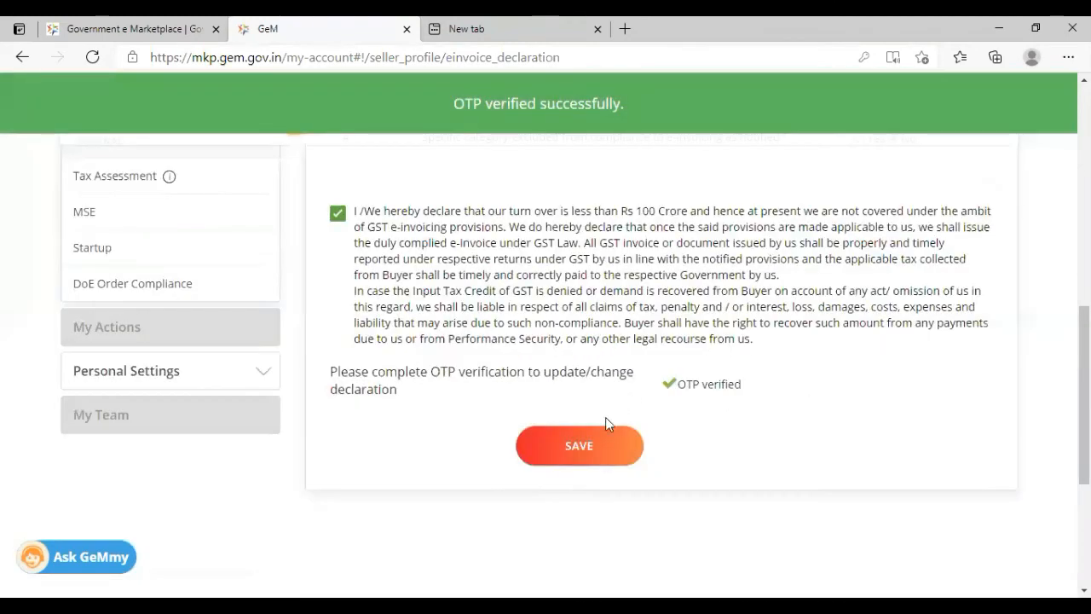
{"action": "left_click", "coordinate": [607, 441]}
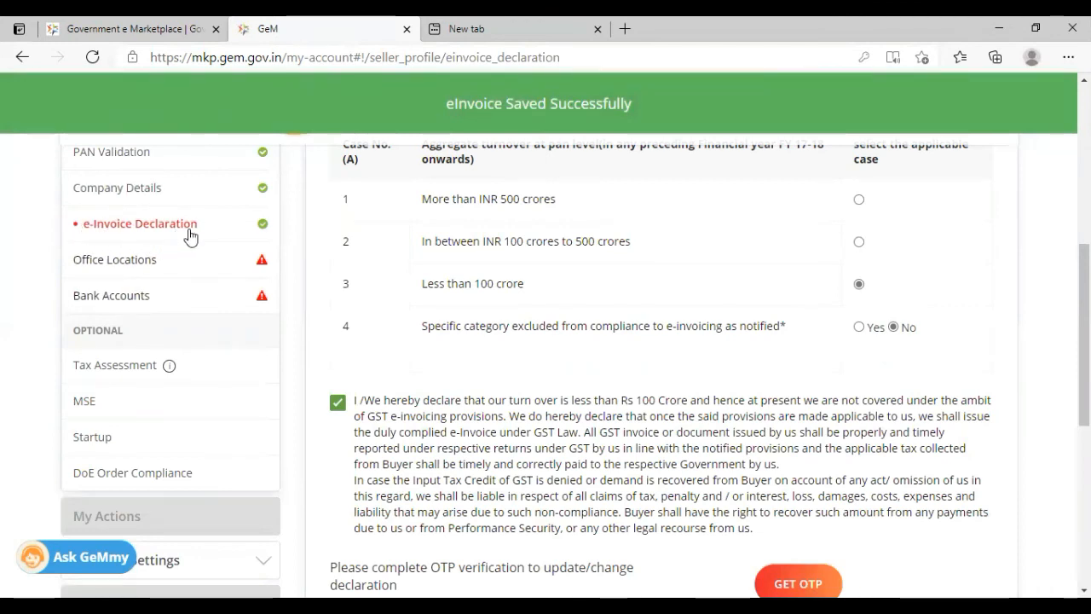
{"action": "scroll", "coordinate": [450, 256], "scroll_direction": "up", "scroll_amount": 7}
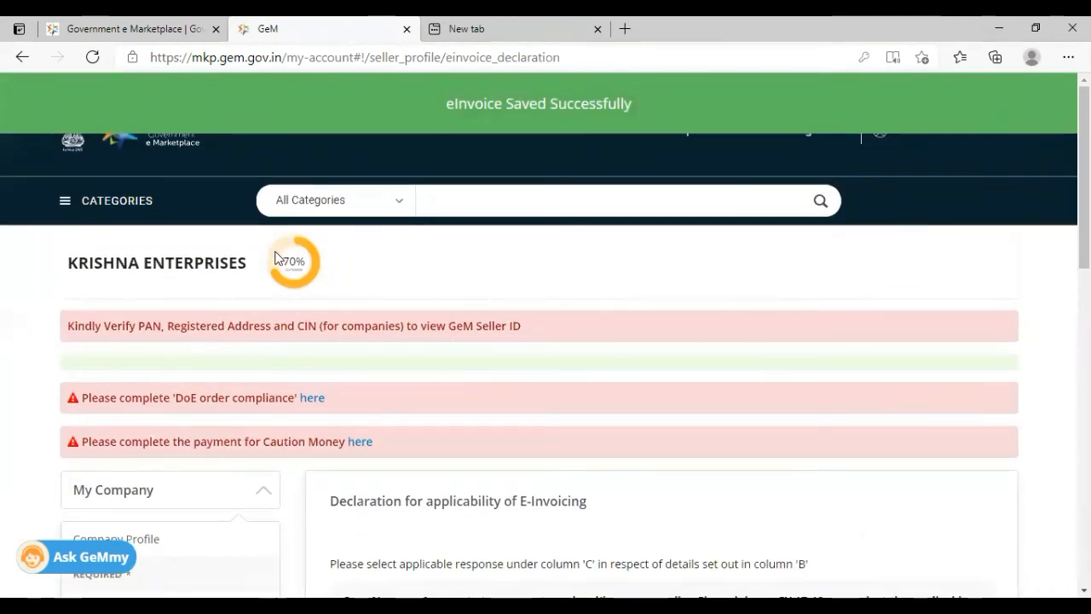
{"action": "scroll", "coordinate": [420, 415], "scroll_direction": "down", "scroll_amount": 5}
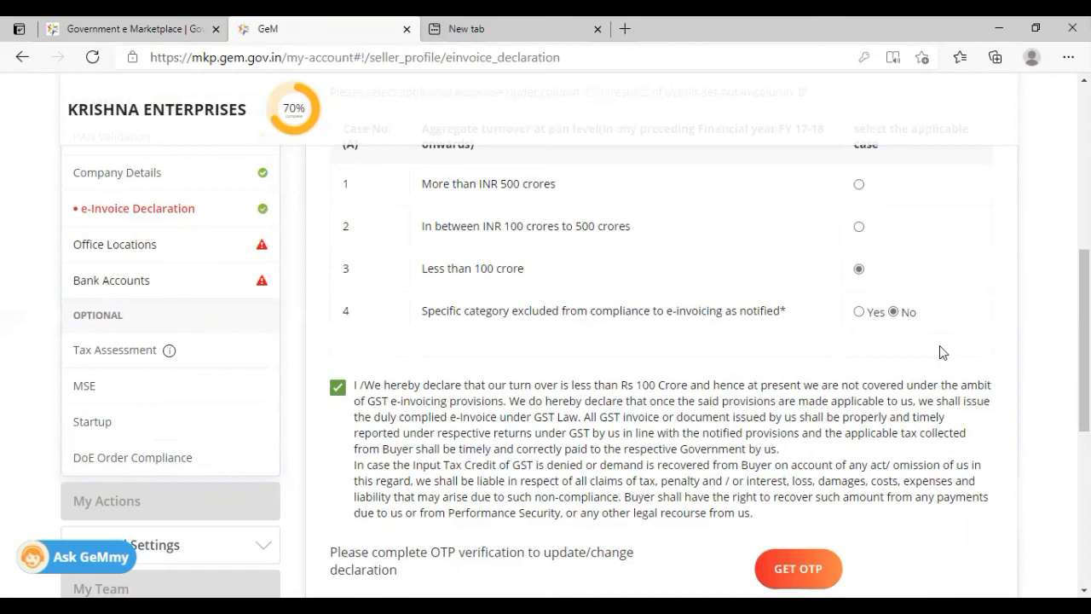
Open the pending DoE order compliance declaration from the seller profile's alerts
{"action": "scroll", "coordinate": [939, 352], "scroll_direction": "down", "scroll_amount": 1}
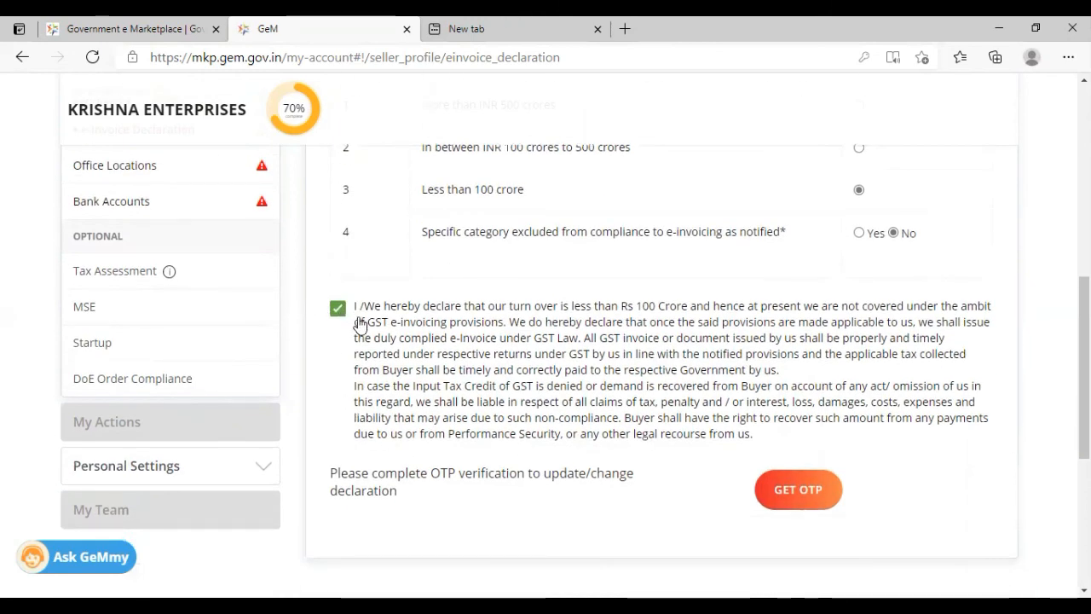
{"action": "scroll", "coordinate": [439, 351], "scroll_direction": "up", "scroll_amount": 3}
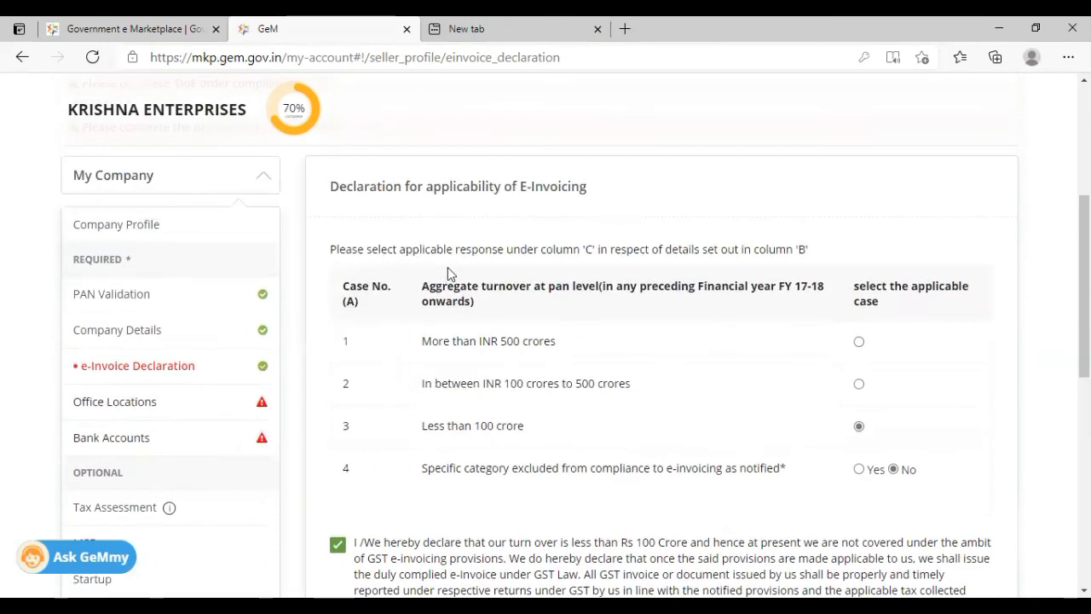
{"action": "scroll", "coordinate": [452, 271], "scroll_direction": "up", "scroll_amount": 1}
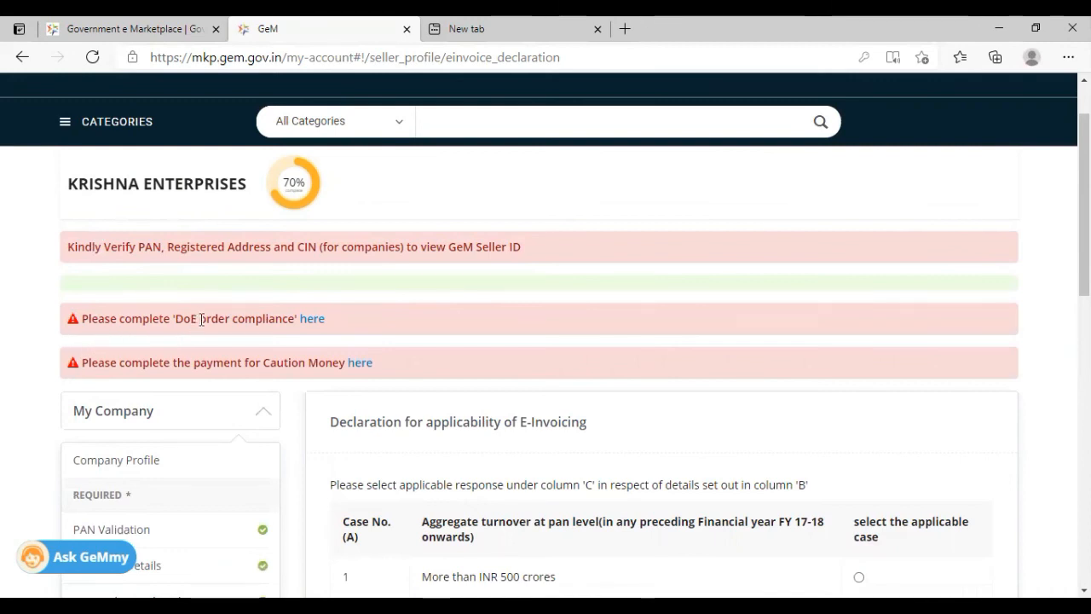
{"action": "left_click", "coordinate": [310, 321]}
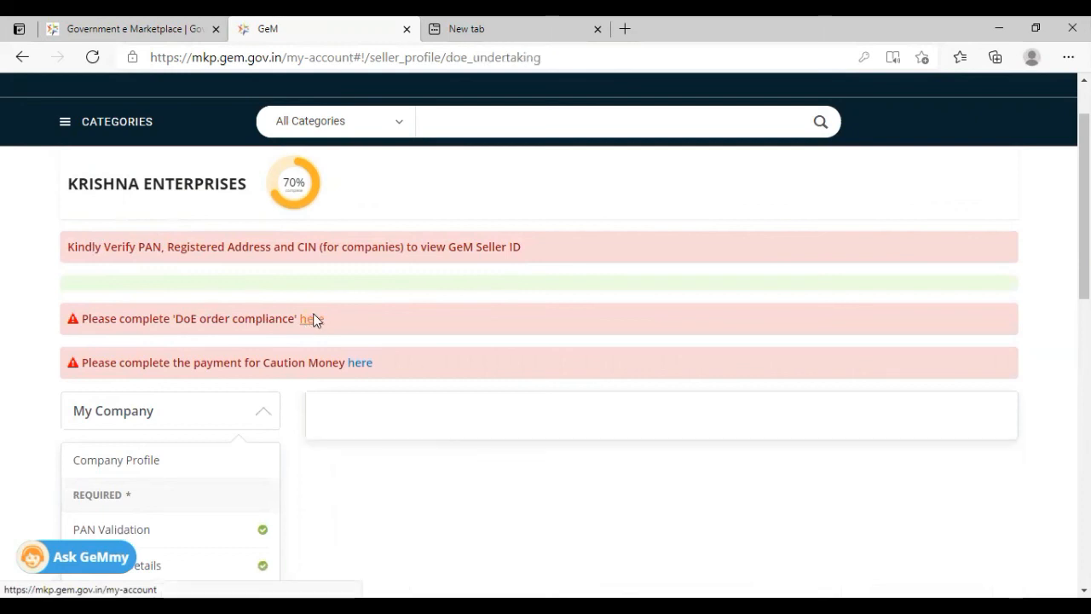
Certify that the seller is not from a country sharing a land border with India and request an OTP for the DoE order compliance
{"action": "scroll", "coordinate": [315, 511], "scroll_direction": "down", "scroll_amount": 1}
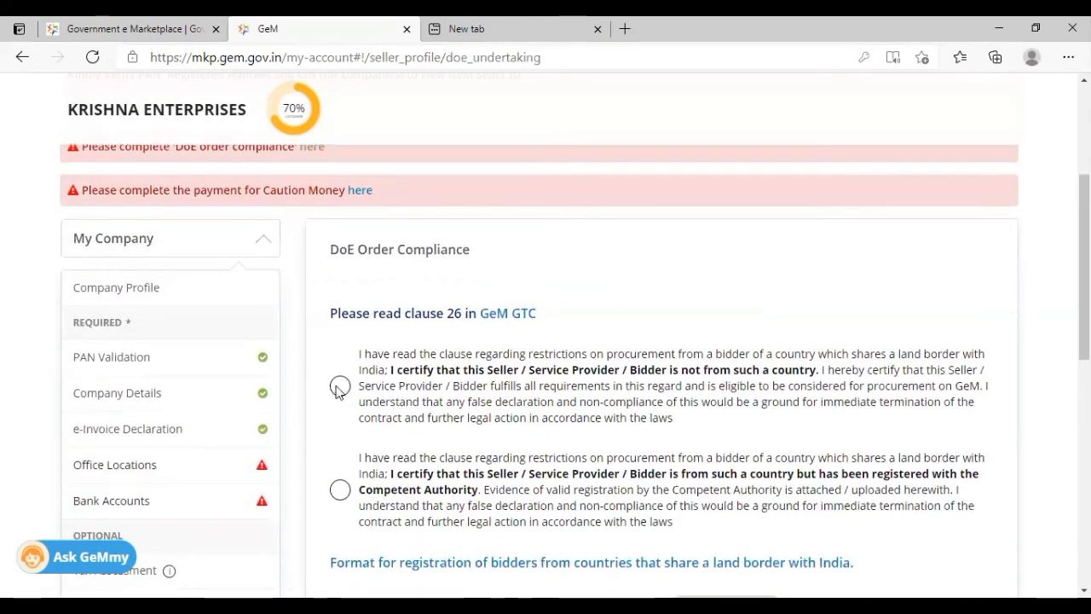
{"action": "left_click", "coordinate": [339, 386]}
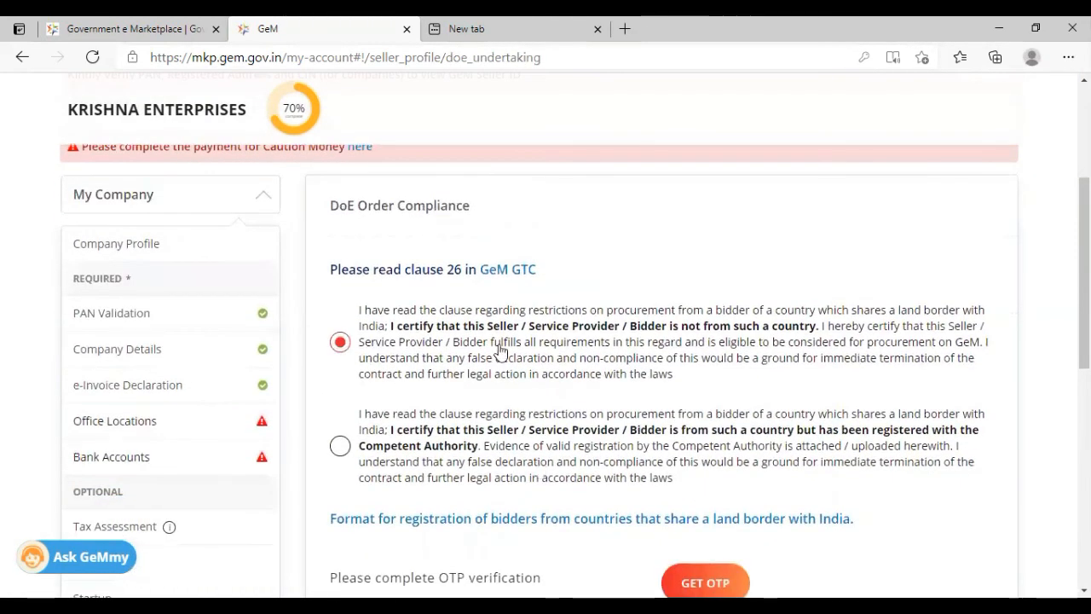
{"action": "scroll", "coordinate": [499, 349], "scroll_direction": "down", "scroll_amount": 2}
{"action": "left_click", "coordinate": [715, 436]}
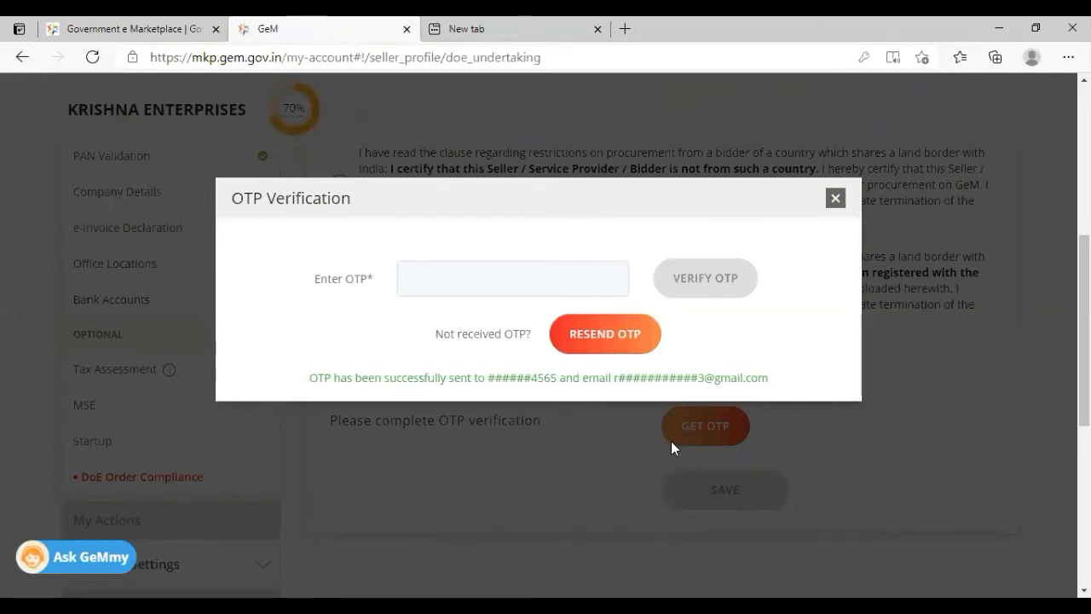
Enter the received OTP, verify it and save the DoE order compliance declaration
{"action": "left_click", "coordinate": [532, 276]}
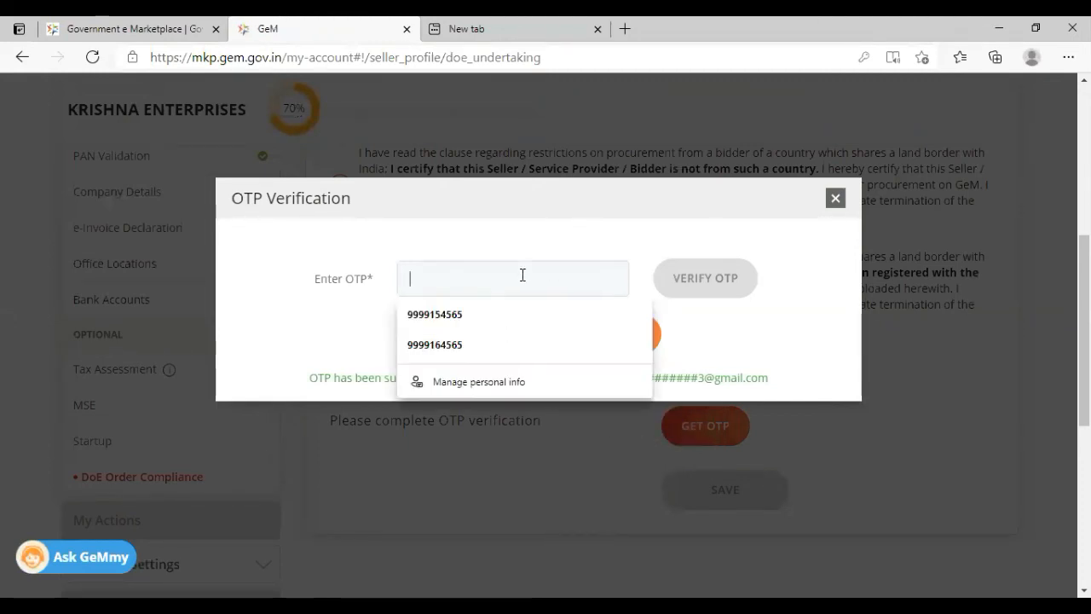
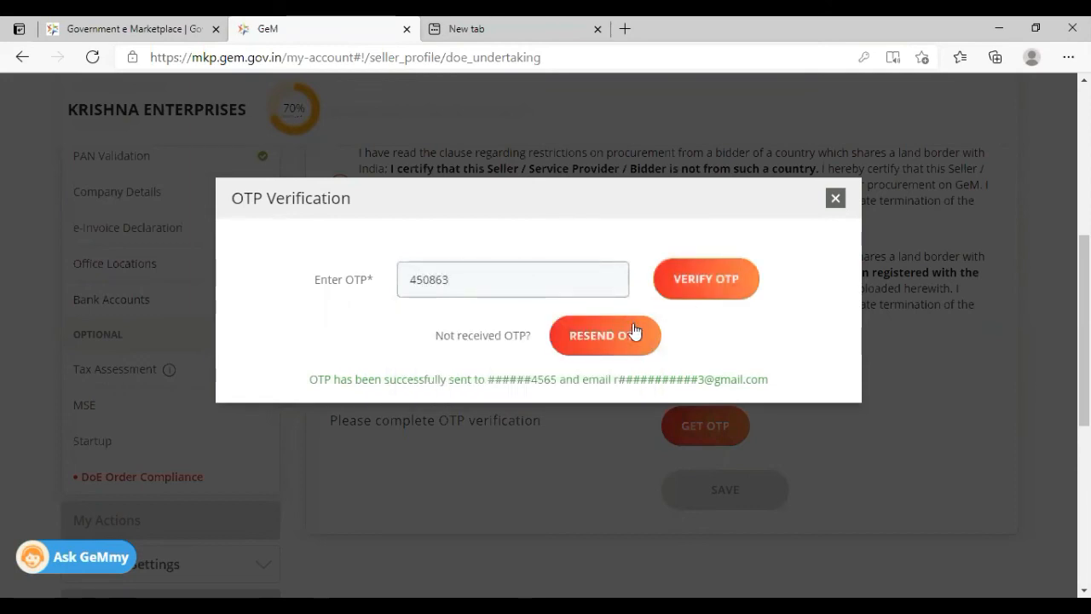
{"action": "left_click", "coordinate": [678, 304]}
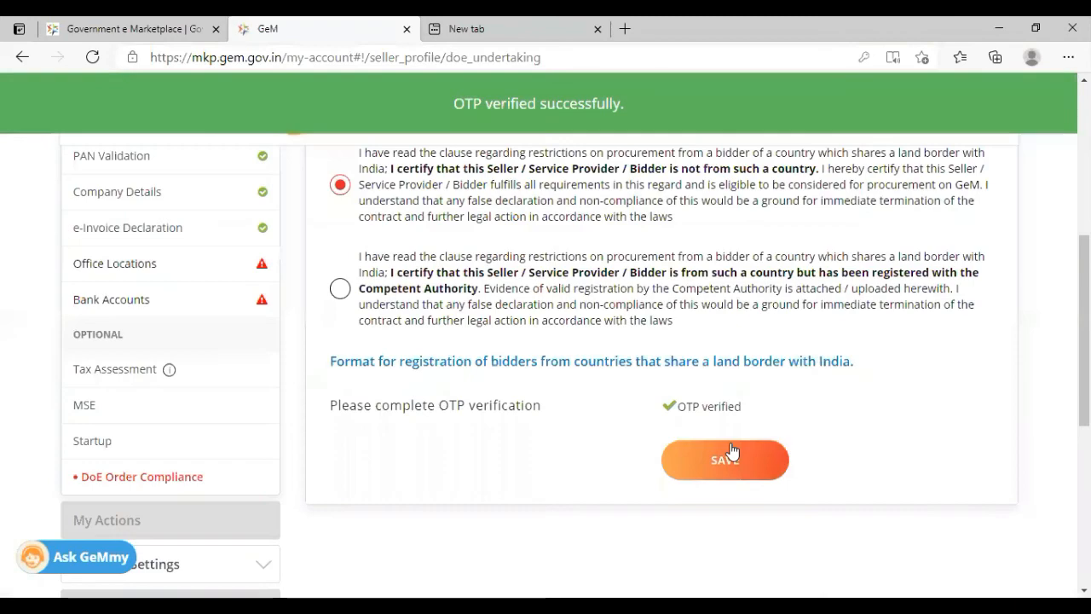
{"action": "left_click", "coordinate": [726, 453]}
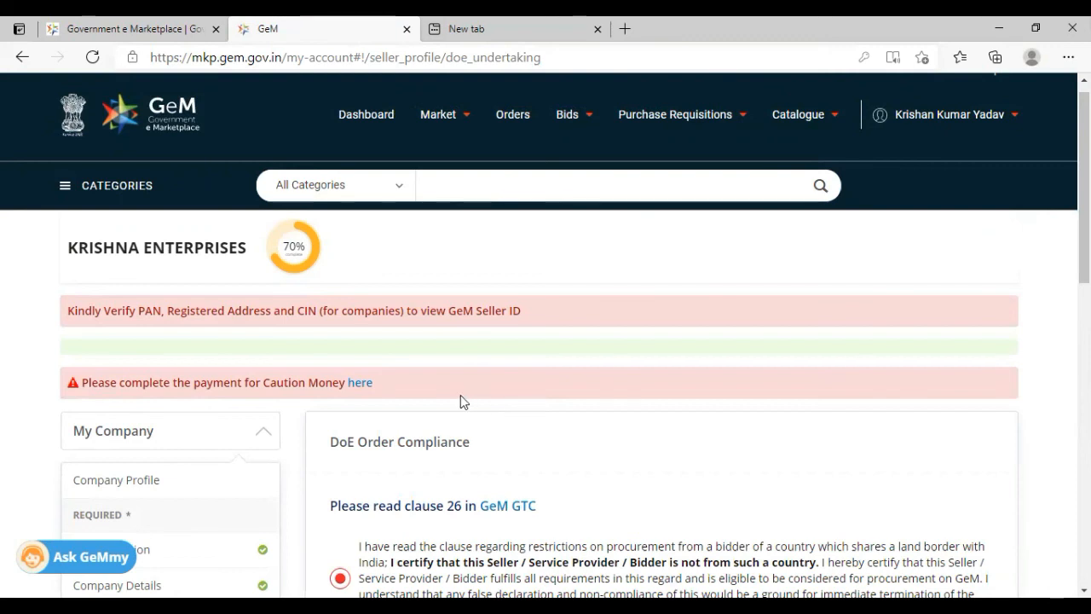
Create a Caution Money account with ICICI bank, accepting its terms and conditions, and update its available balance
{"action": "left_click", "coordinate": [367, 393]}
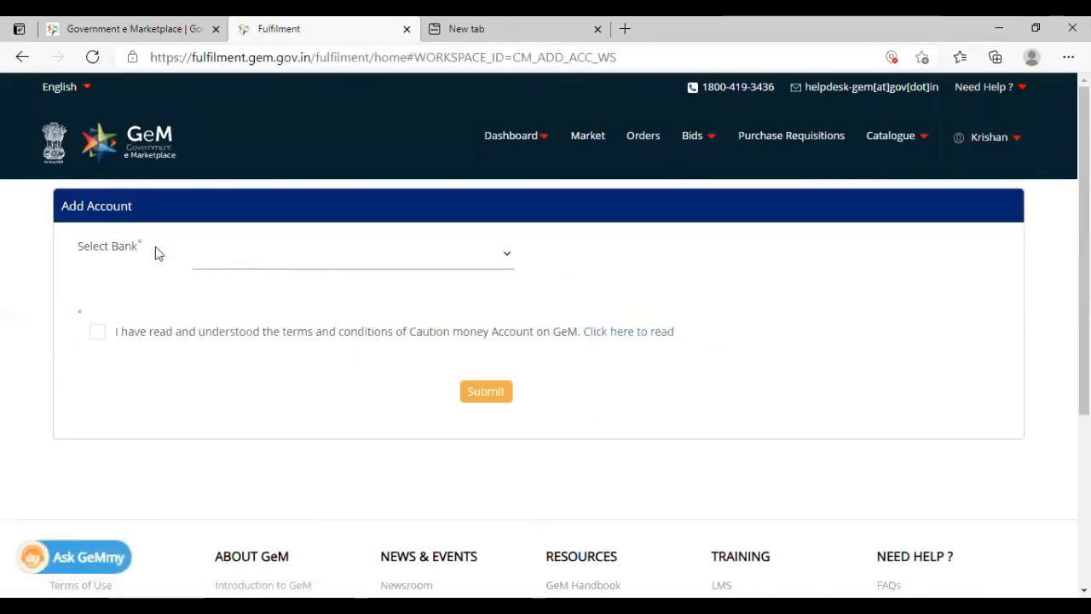
{"action": "left_click", "coordinate": [274, 258]}
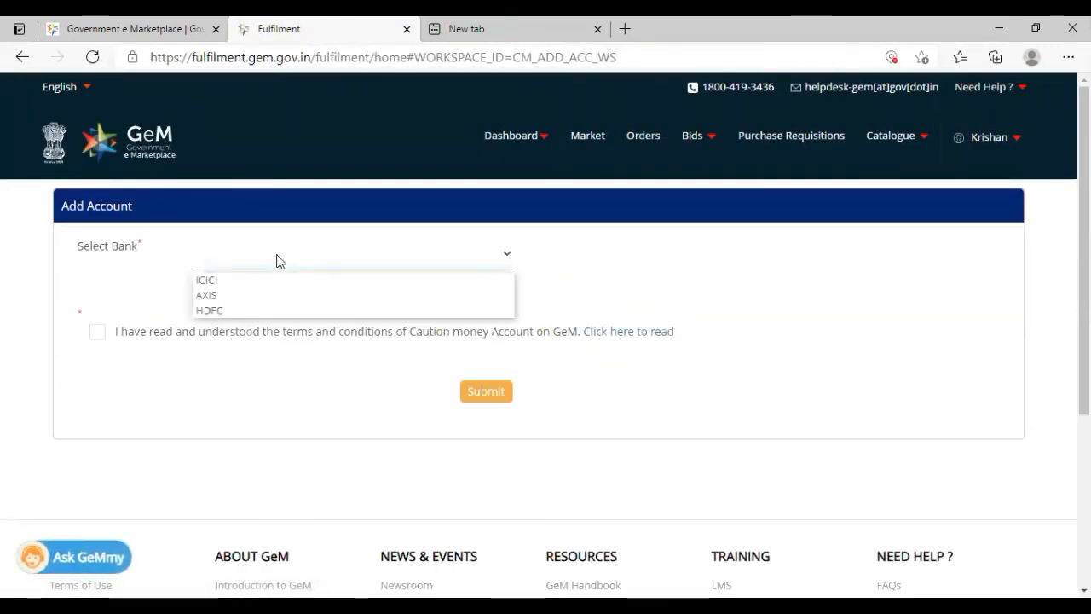
{"action": "left_click", "coordinate": [311, 283]}
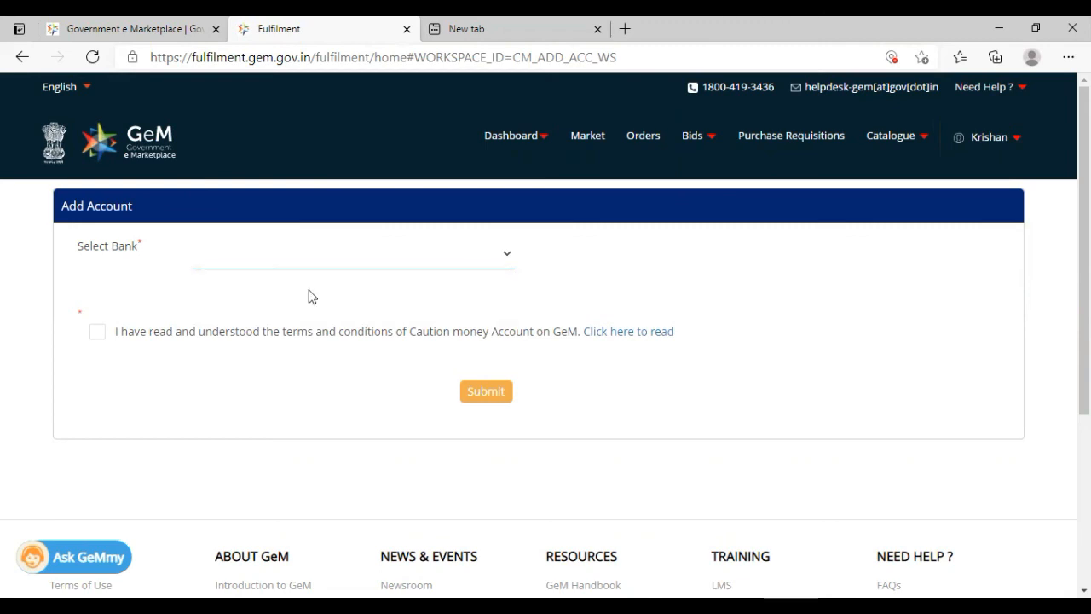
{"action": "left_click", "coordinate": [99, 334]}
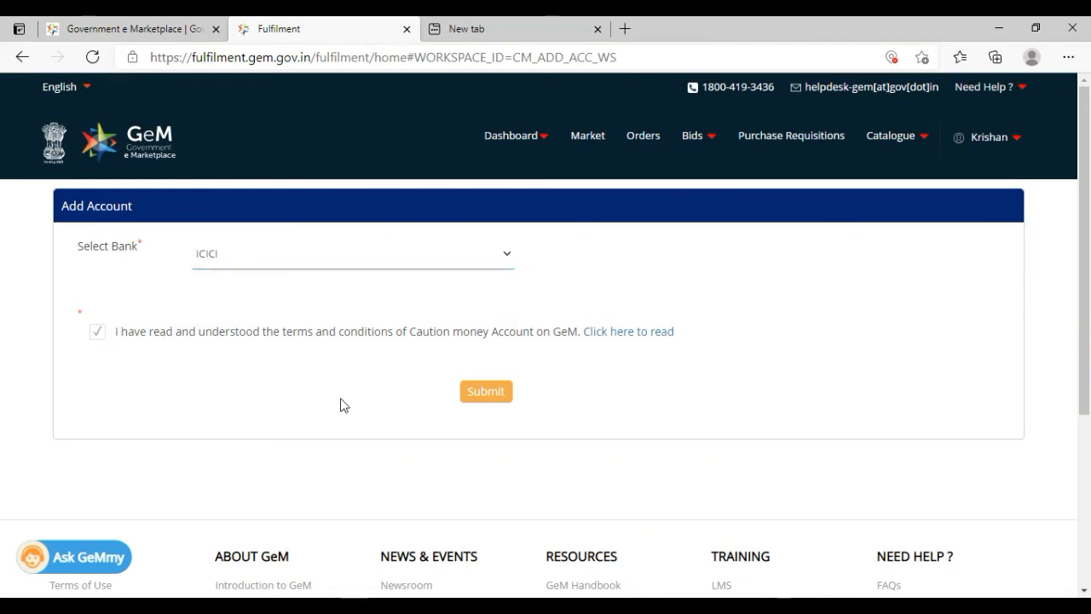
{"action": "left_click", "coordinate": [485, 397]}
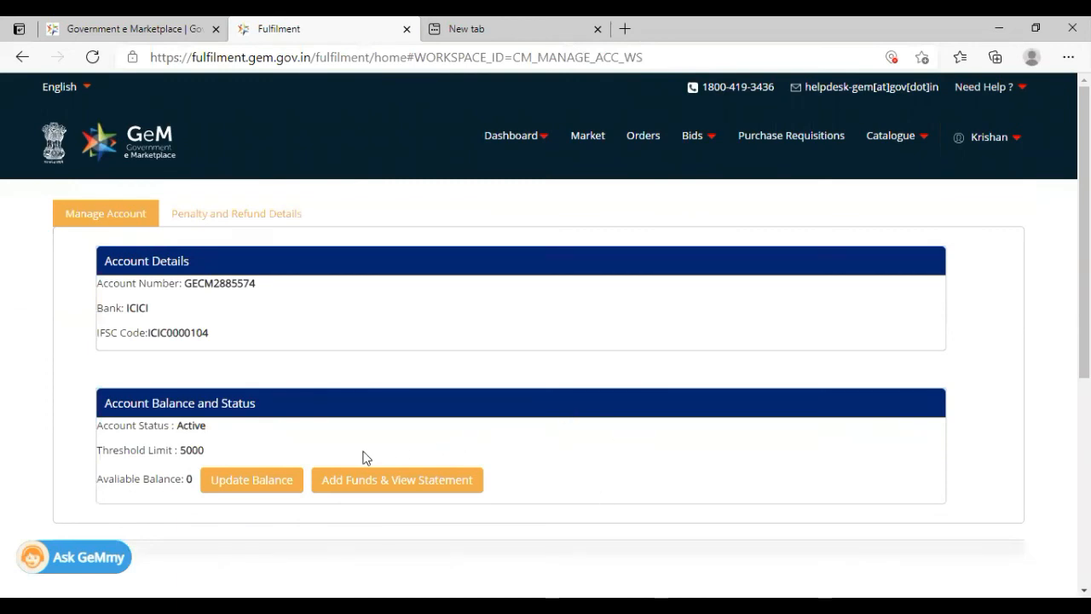
{"action": "left_click", "coordinate": [229, 482]}
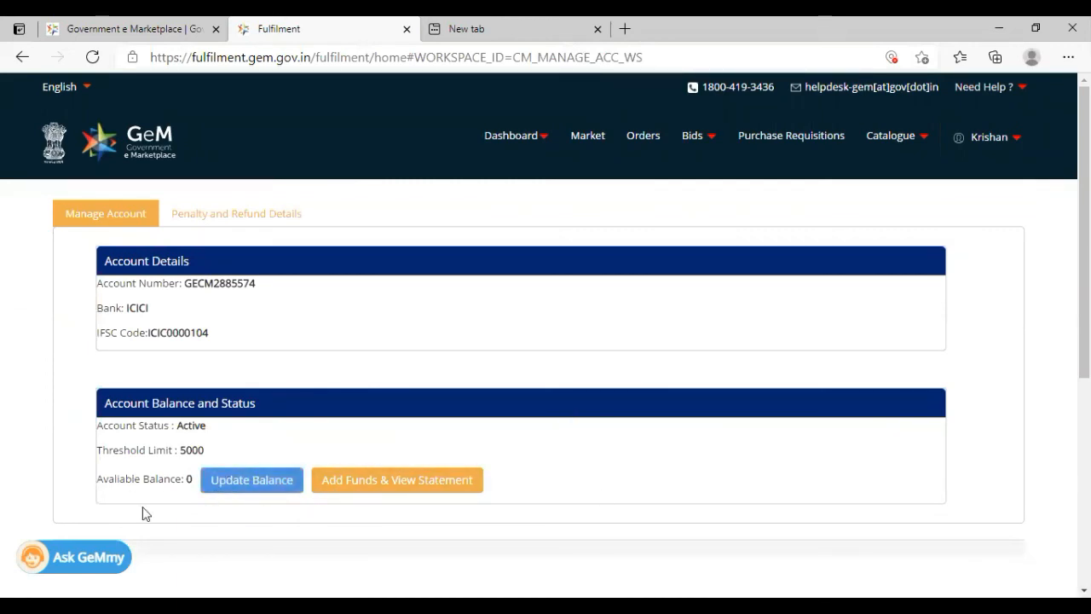